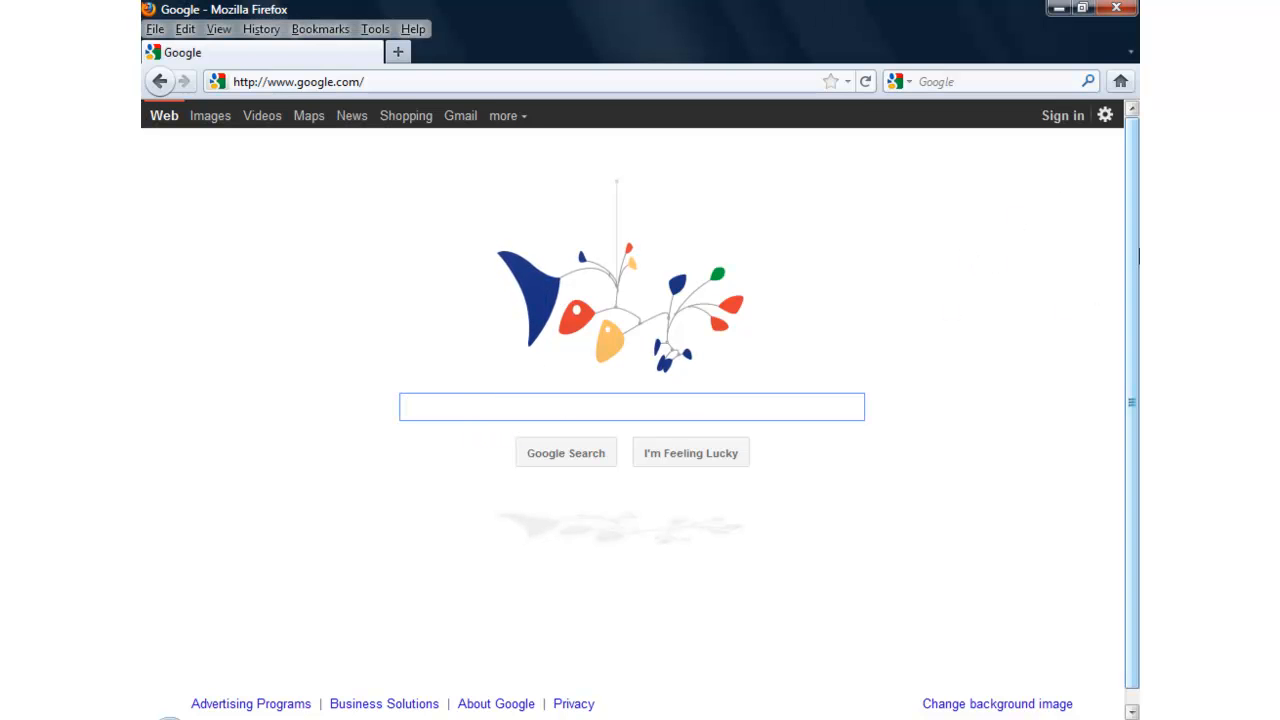
# Step: Search Google for google.com/places and open the Google Places site
pyautogui.write('google.')
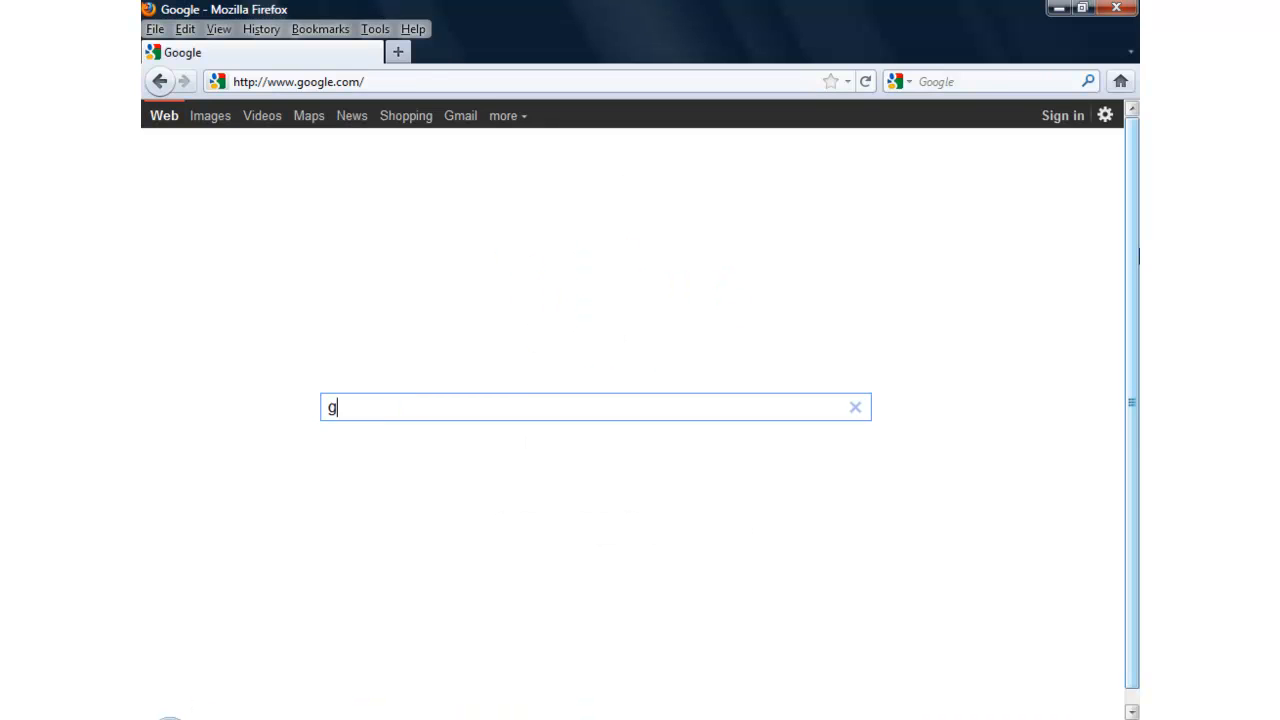
pyautogui.write('com/p')
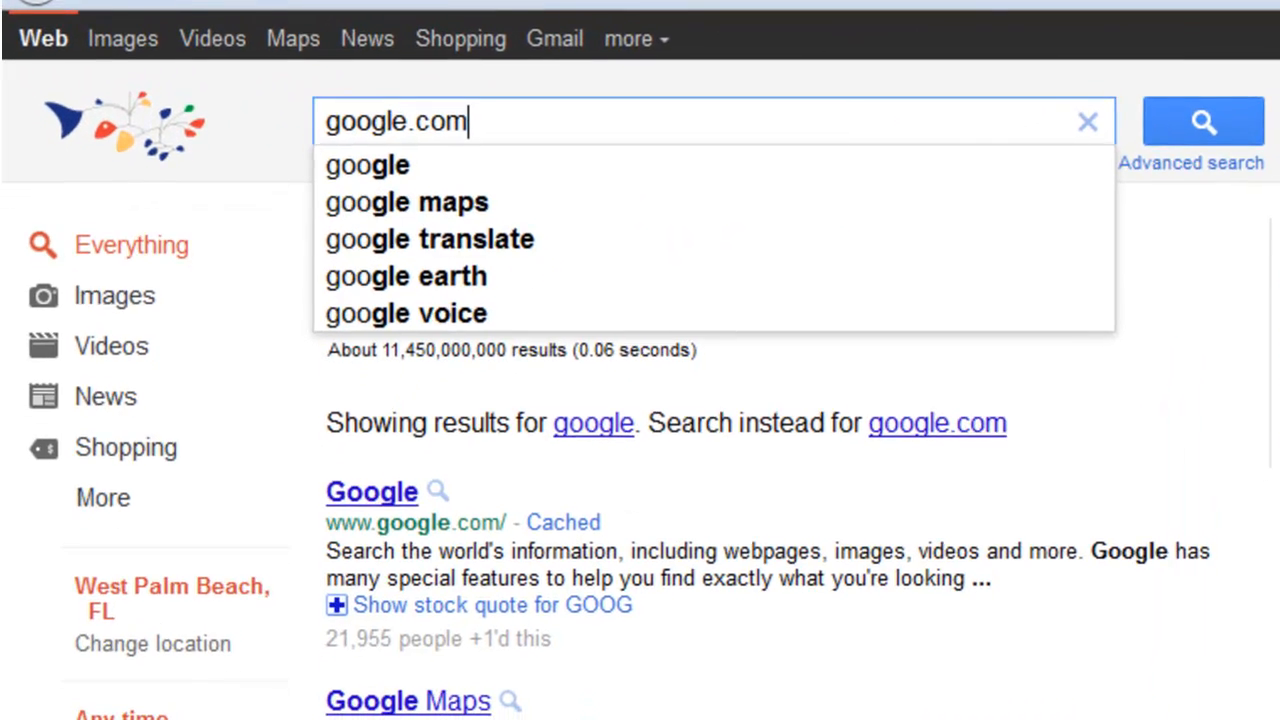
pyautogui.write('laces')
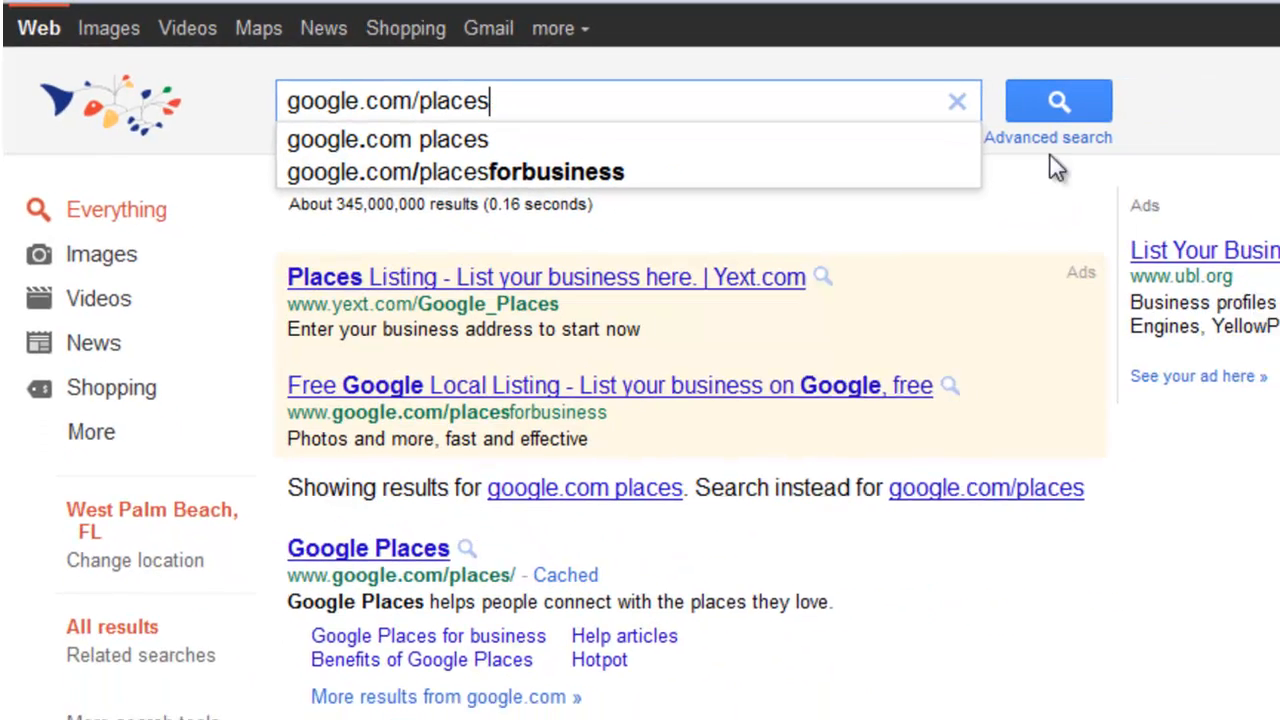
pyautogui.click(1082, 114)
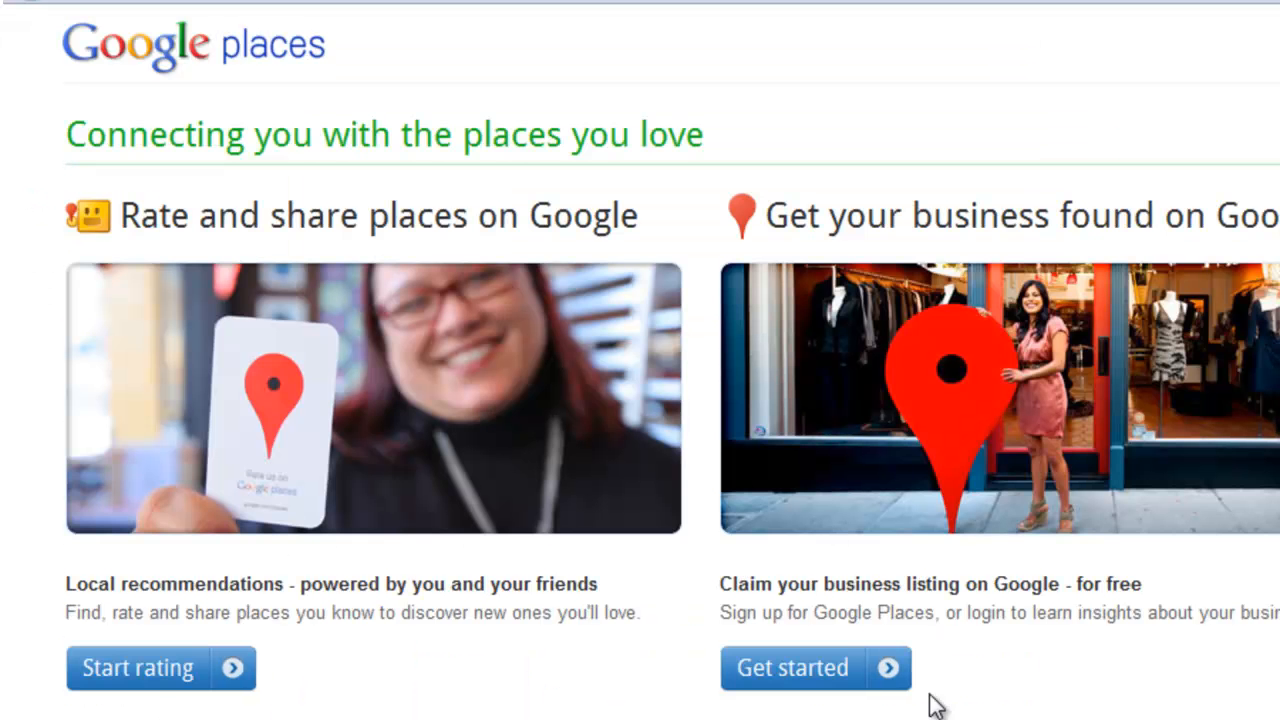
# Step: Start the process of claiming a business listing on Google for free
pyautogui.scroll(-2, 940, 660)
pyautogui.scroll(2, 902, 574)
pyautogui.click(808, 670)
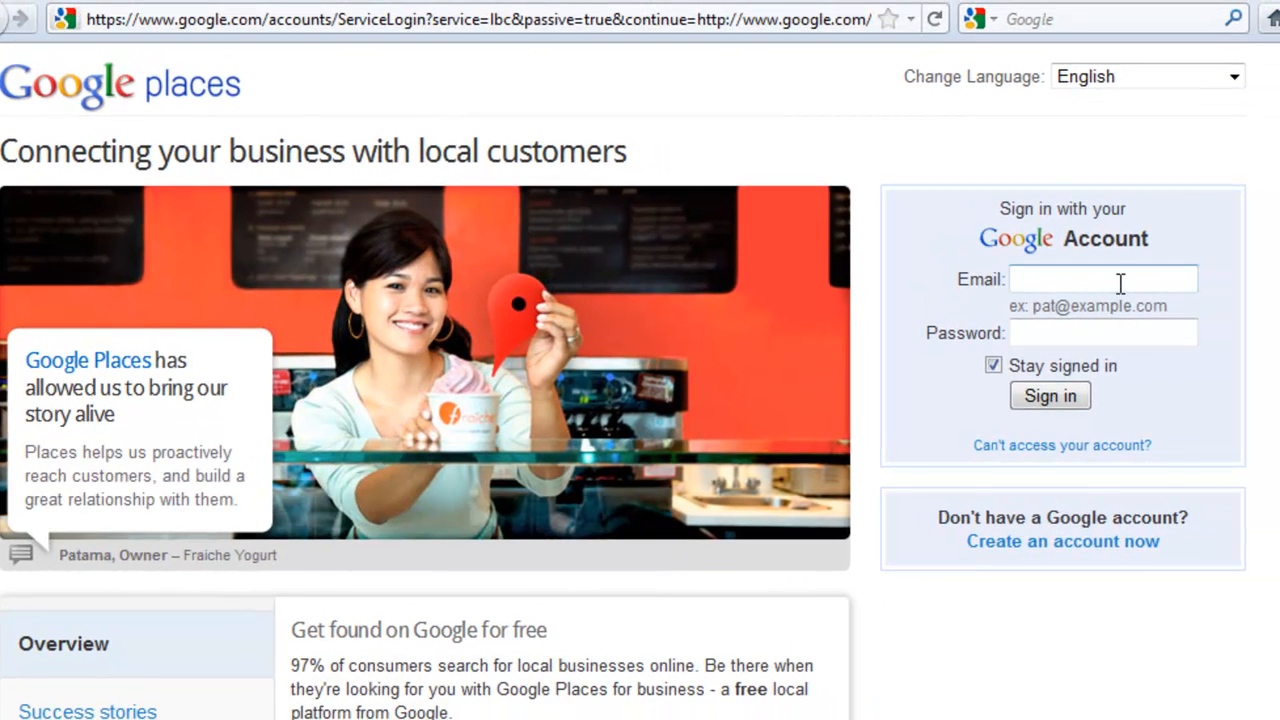
# Step: Sign in to Google Places using a saved account e-mail address
pyautogui.click(1120, 284)
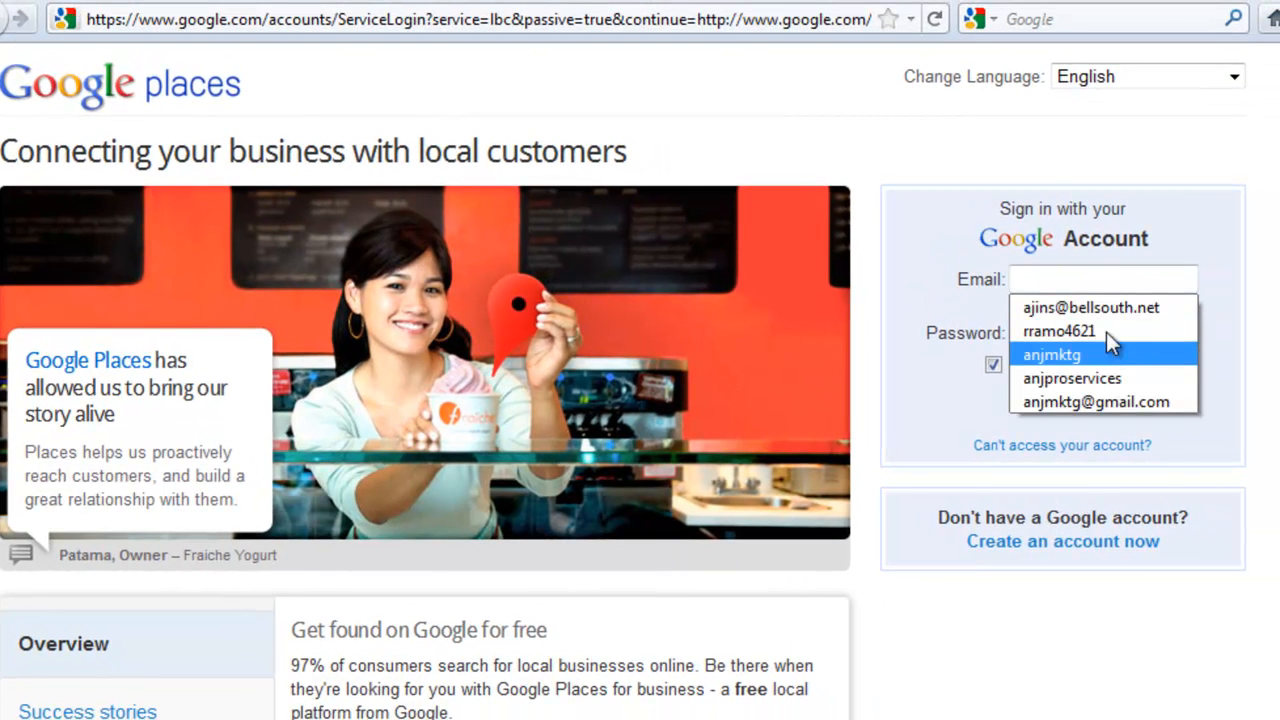
pyautogui.click(1106, 306)
pyautogui.click(1060, 394)
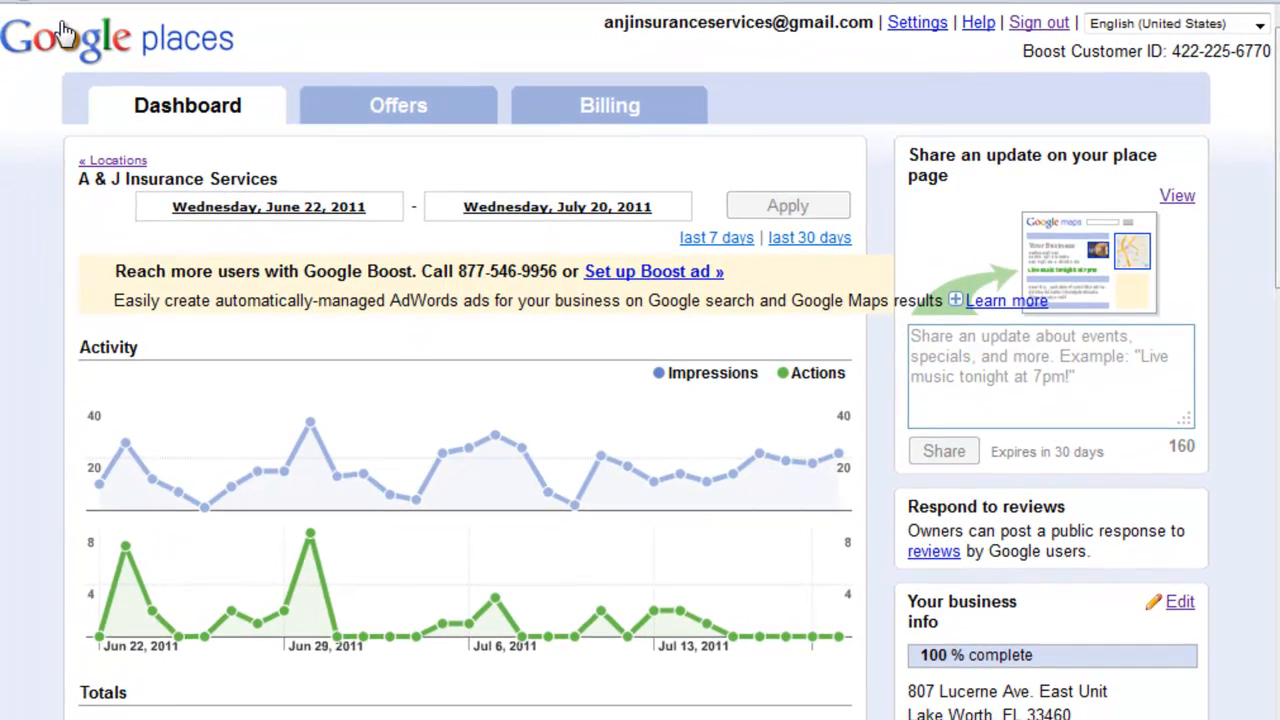
# Step: Go to the list of businesses, check the listing's status, and open the A & J Insurance Services listing for editing
pyautogui.click(62, 30)
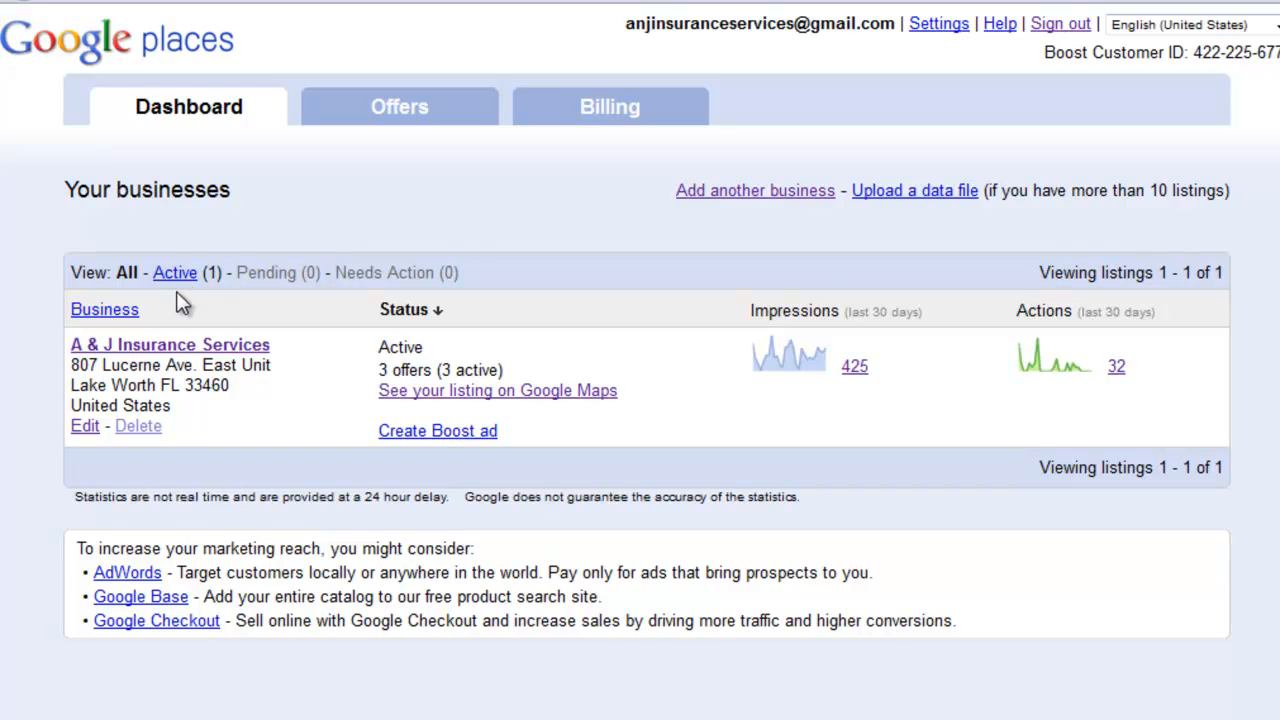
pyautogui.moveTo(428, 347); pyautogui.dragTo(380, 347)
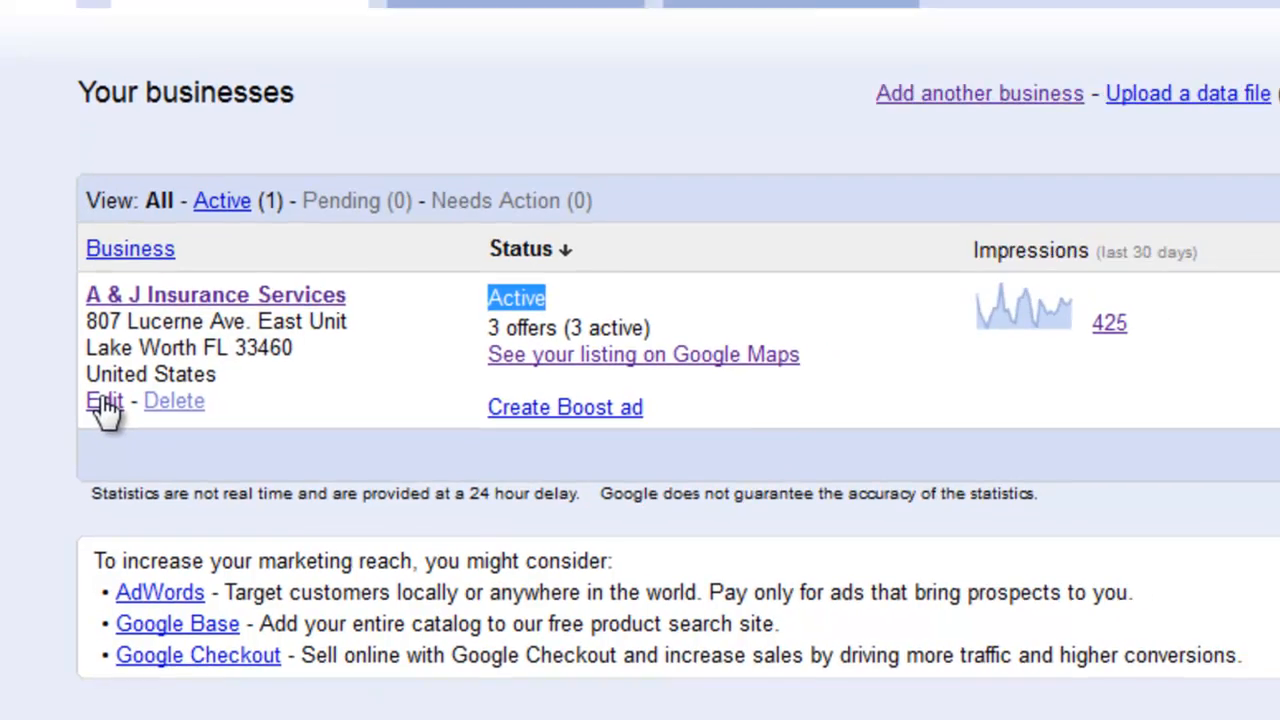
pyautogui.click(112, 376)
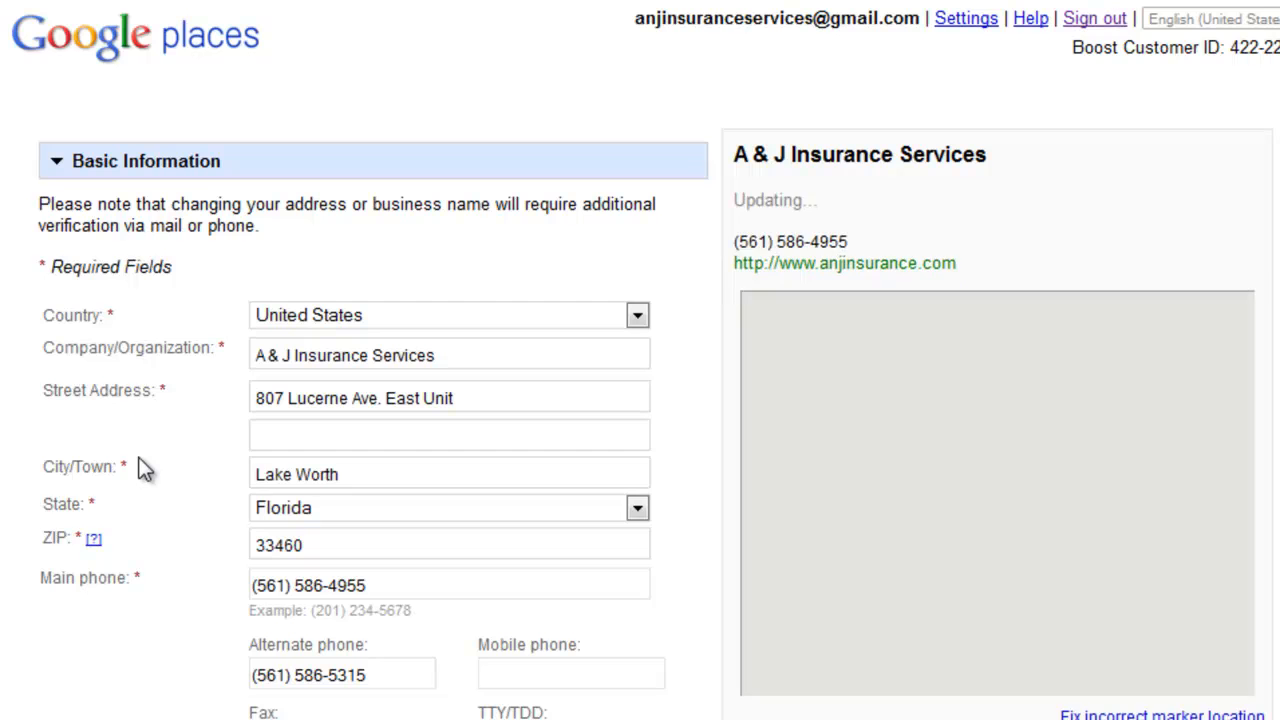
# Step: Examine the listing's basic information, especially the main, alternate, fax and mobile phone fields
pyautogui.scroll(-3, 145, 466)
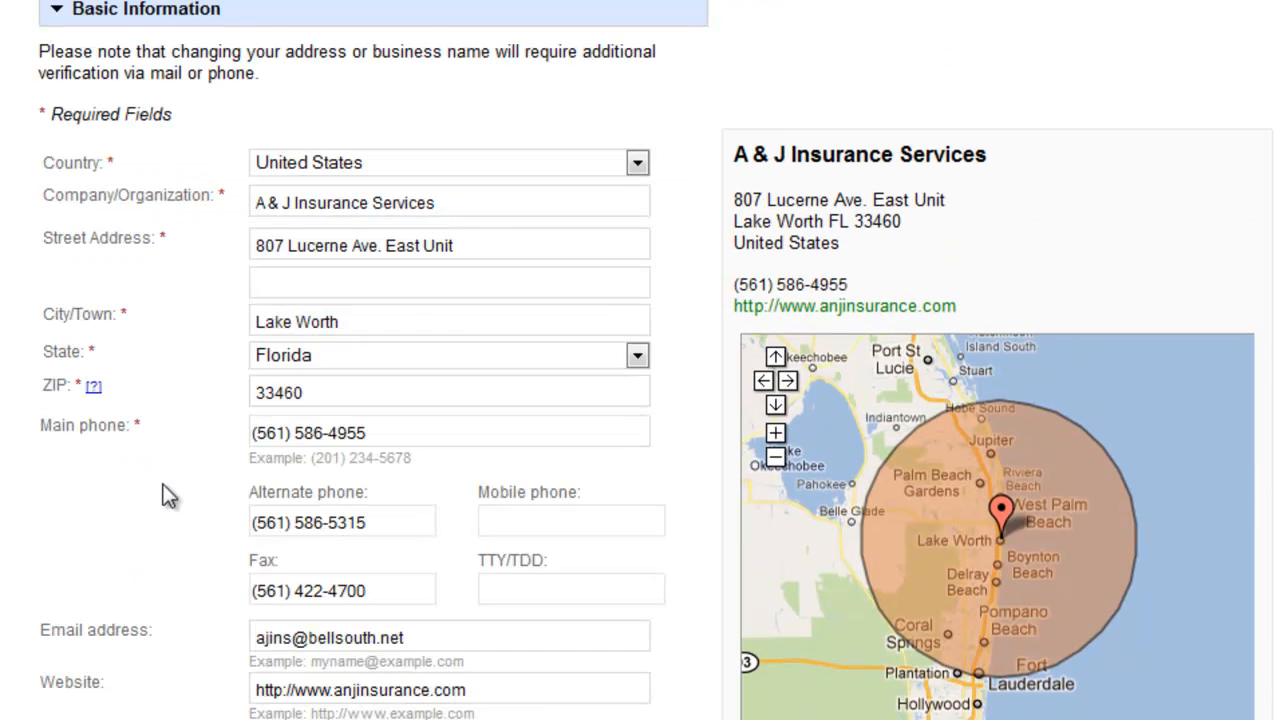
pyautogui.scroll(-3, 163, 490)
pyautogui.scroll(-6, 163, 488)
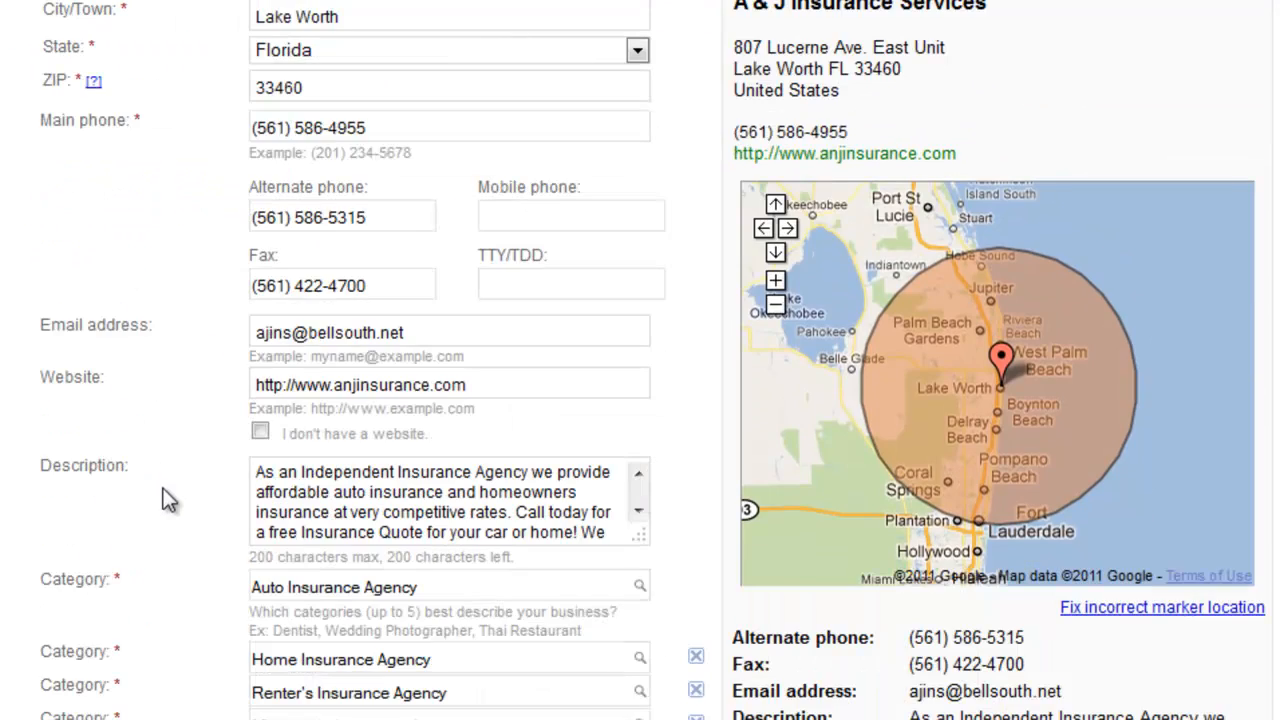
pyautogui.scroll(6, 163, 488)
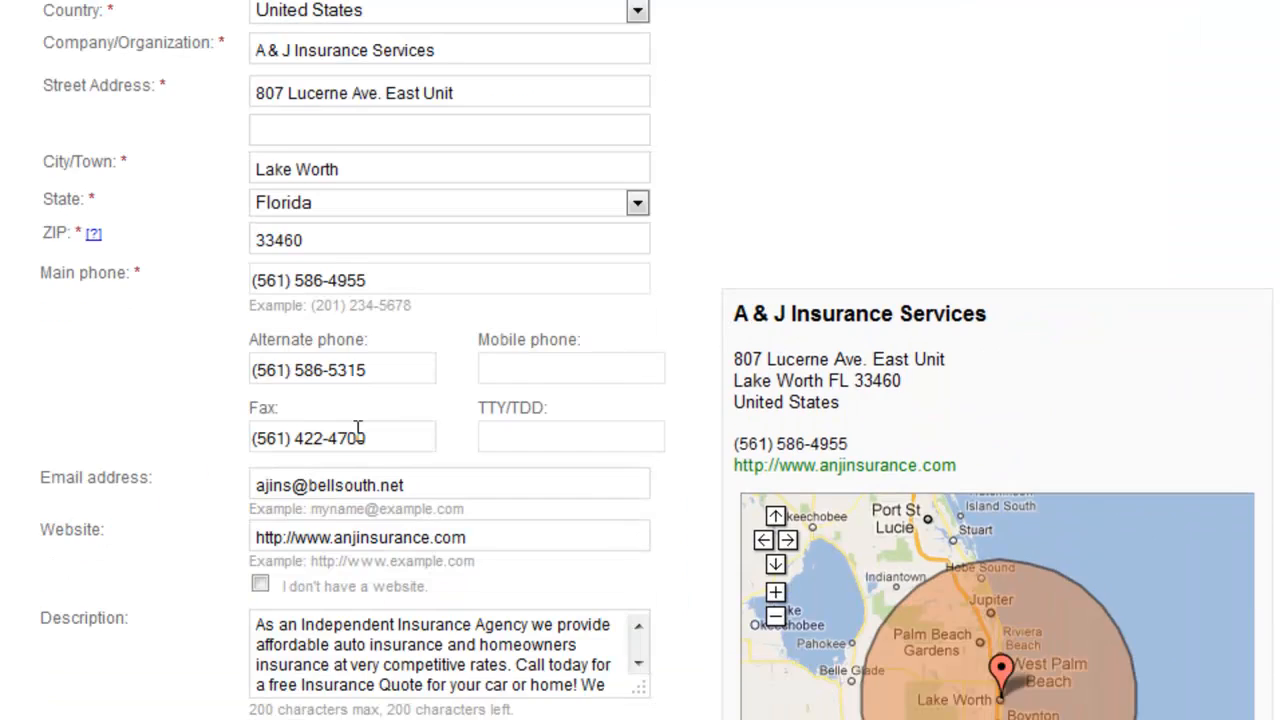
pyautogui.moveTo(400, 438); pyautogui.dragTo(73, 425)
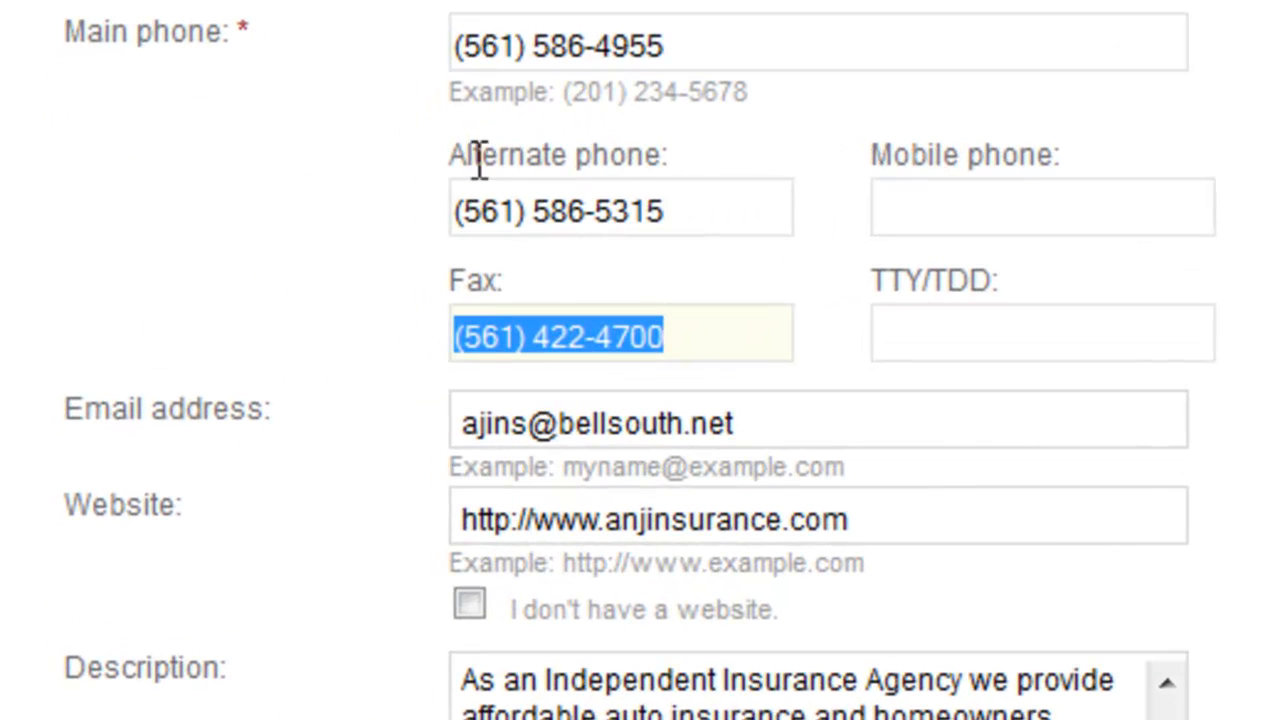
pyautogui.click(366, 331)
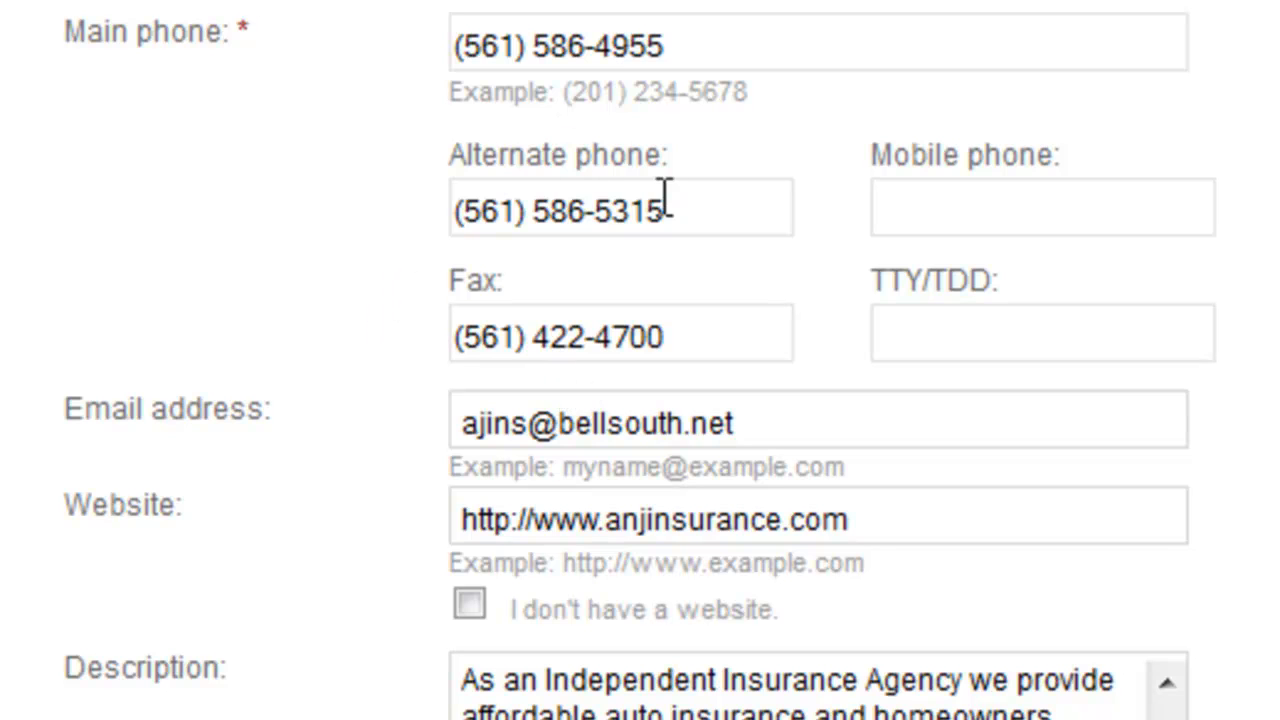
pyautogui.moveTo(691, 205); pyautogui.dragTo(309, 205)
pyautogui.moveTo(703, 46); pyautogui.dragTo(72, 40)
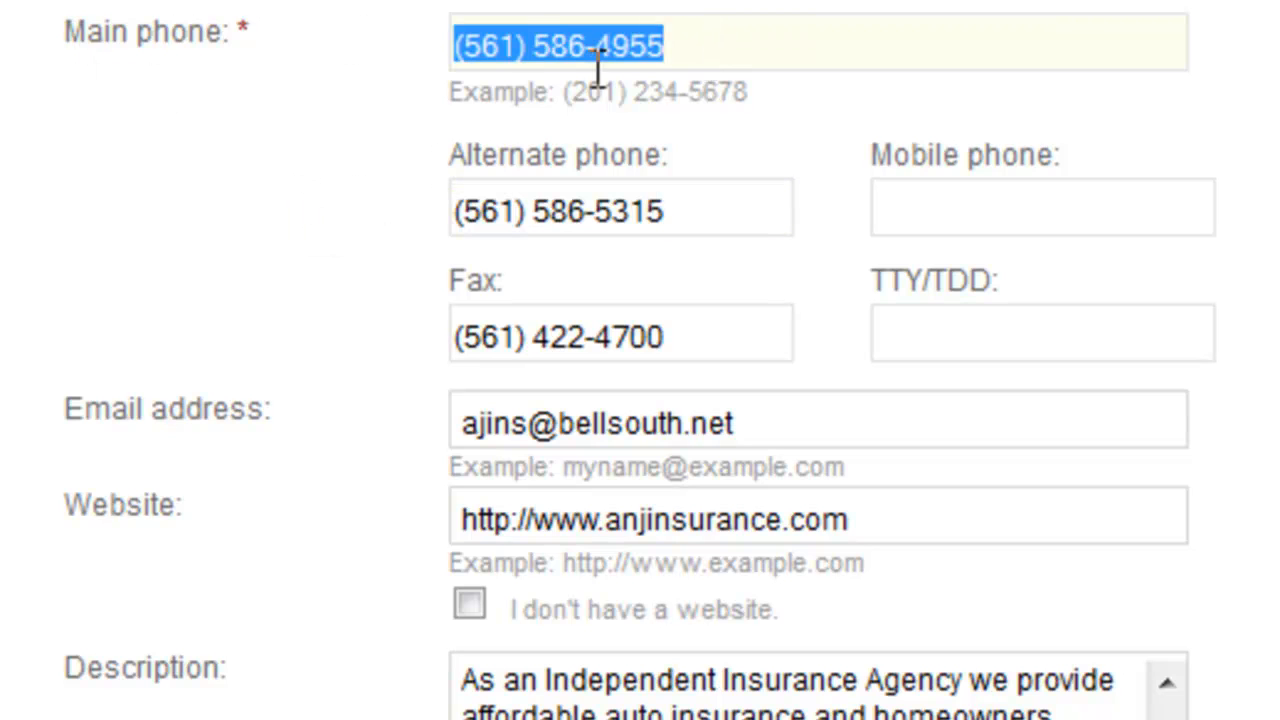
pyautogui.click(647, 350)
pyautogui.moveTo(647, 350); pyautogui.dragTo(433, 330)
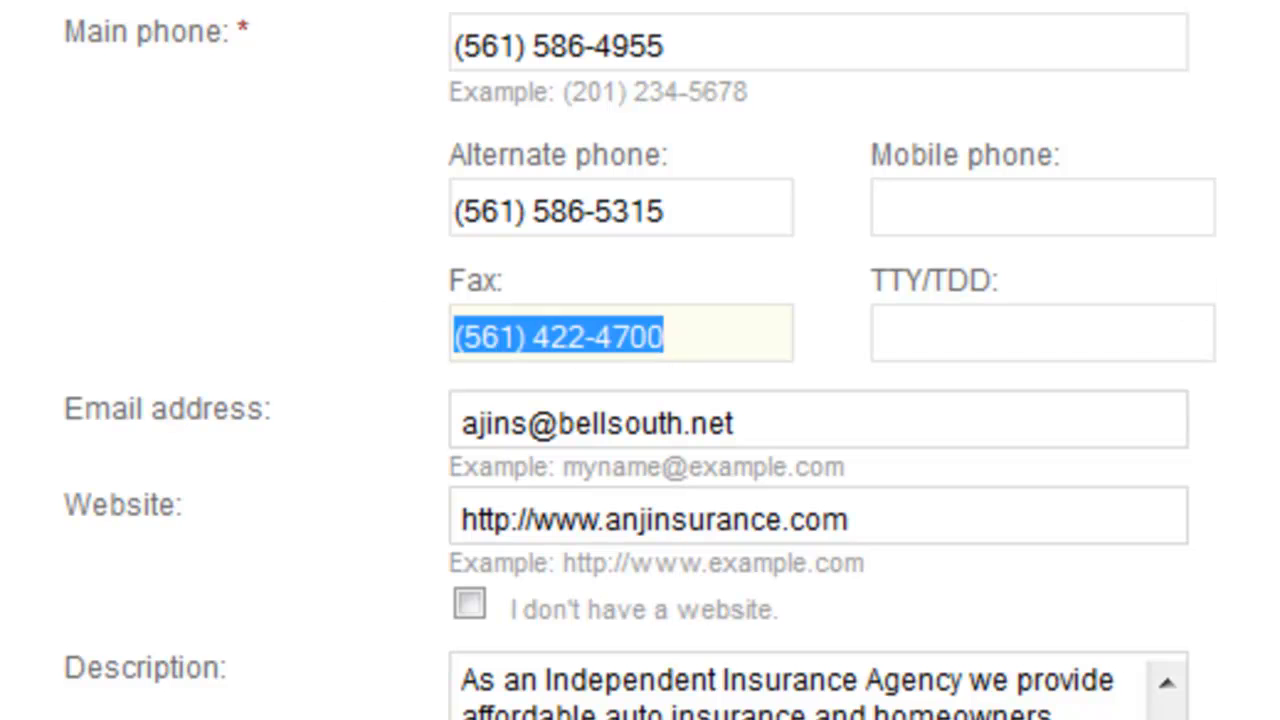
pyautogui.click(1020, 220)
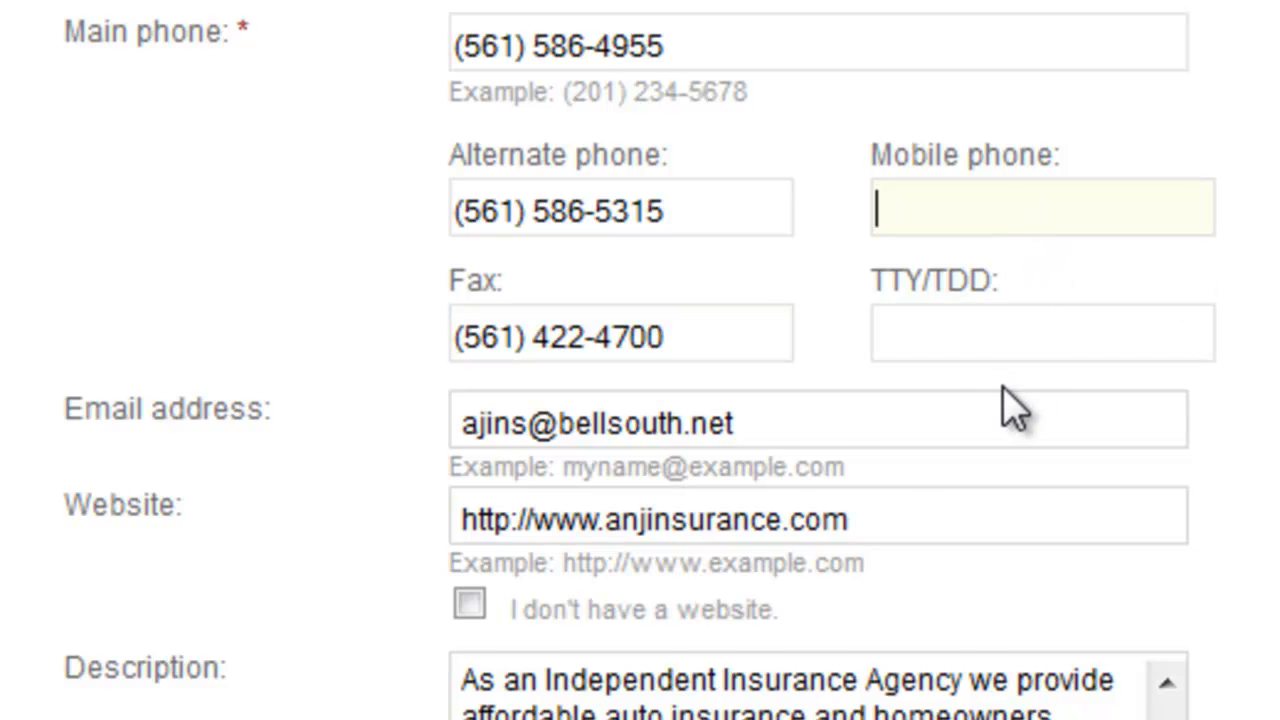
# Step: Examine the listing's TTY/TDD, email address, website and description fields
pyautogui.scroll(-3, 975, 408)
pyautogui.click(963, 40)
pyautogui.moveTo(1020, 35); pyautogui.dragTo(830, 40)
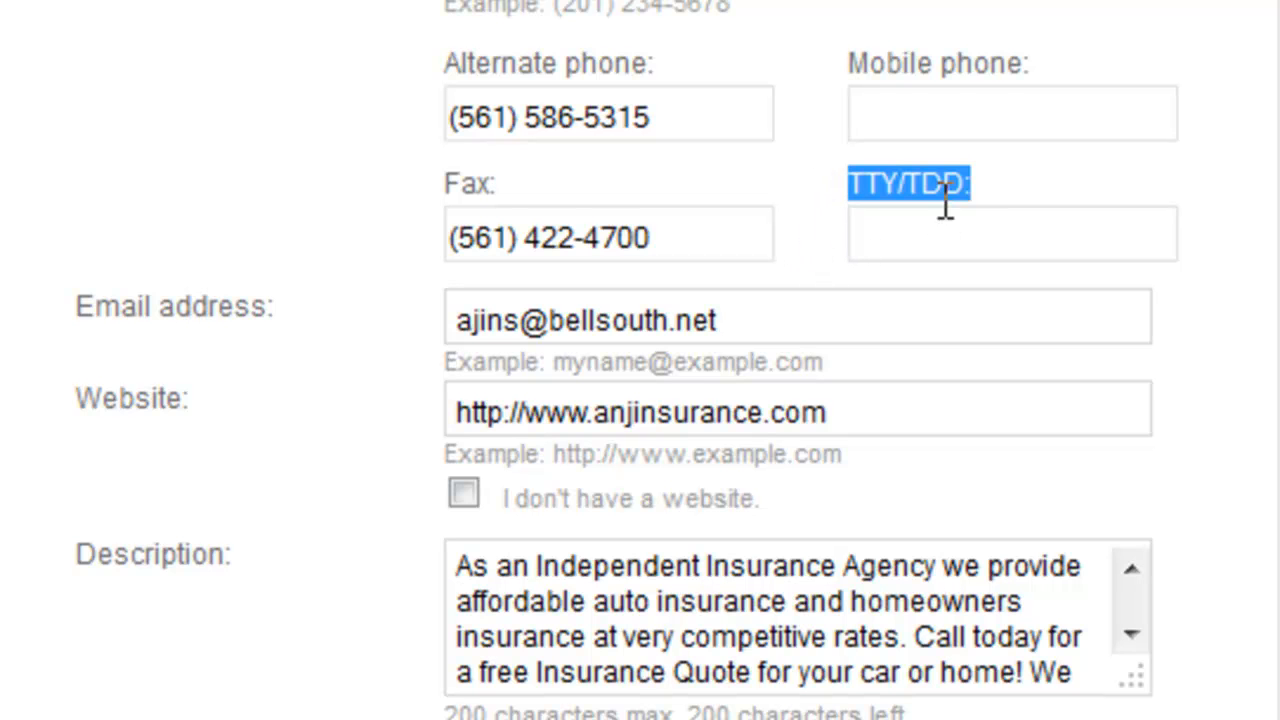
pyautogui.moveTo(988, 187); pyautogui.dragTo(820, 192)
pyautogui.scroll(-3, 663, 331)
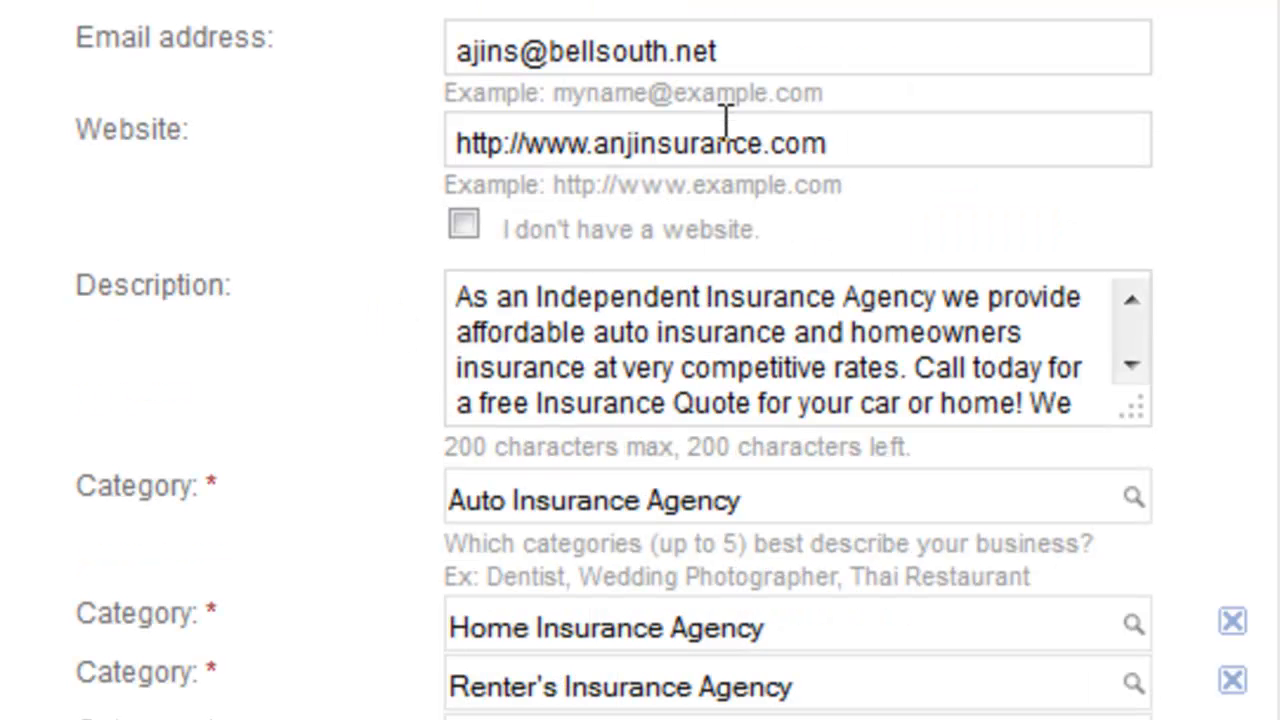
pyautogui.click(802, 143)
pyautogui.moveTo(1140, 420); pyautogui.dragTo(1177, 480)
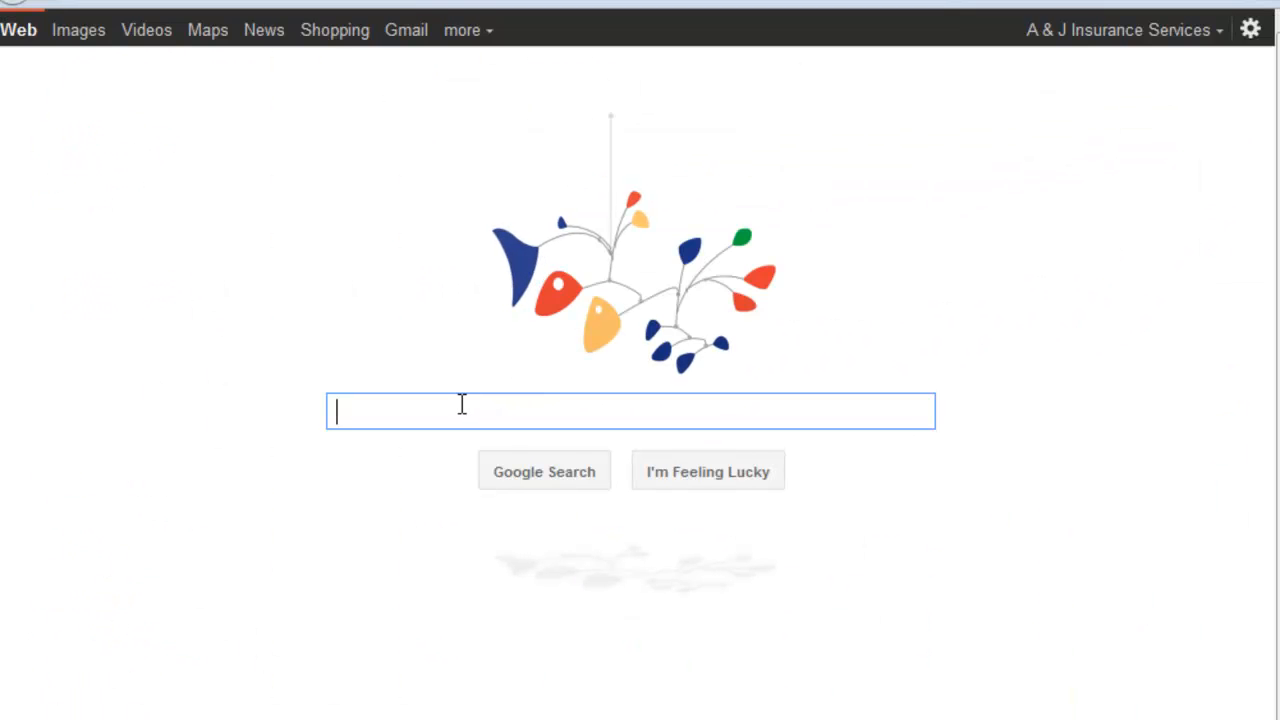
# Step: Search Google for "auto insurance lake worth"
pyautogui.write('a')
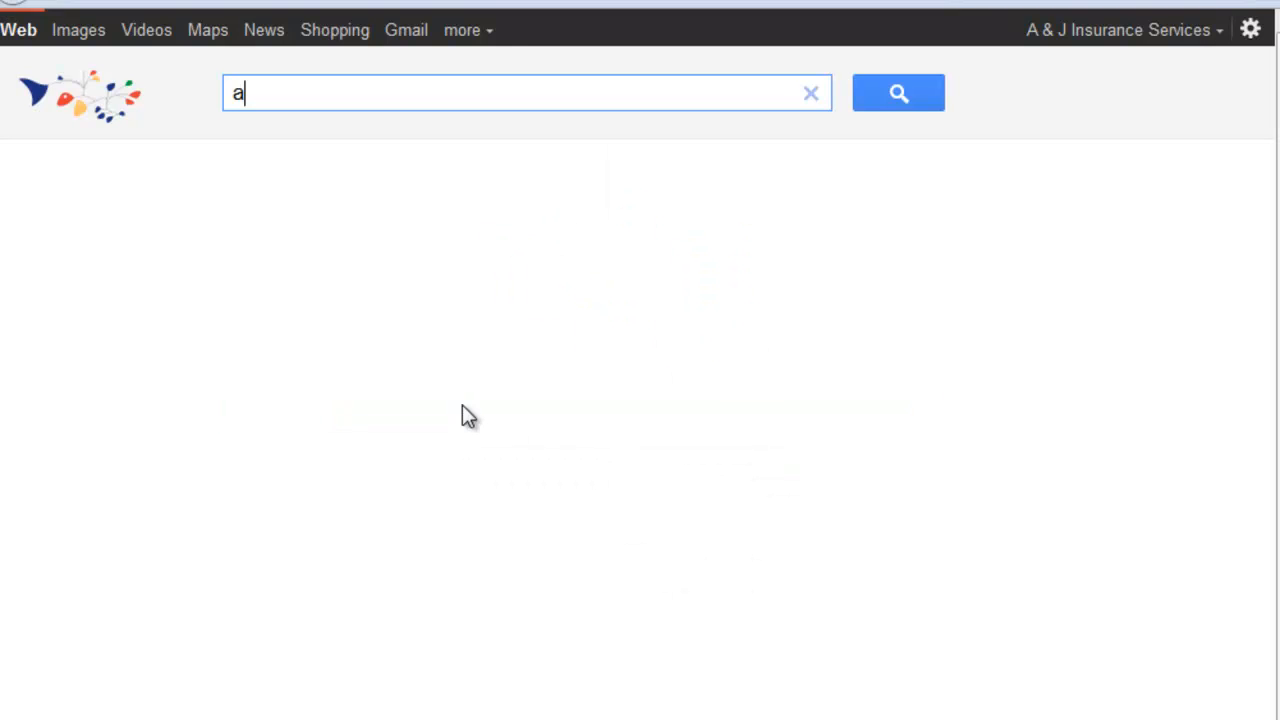
pyautogui.write('uto')
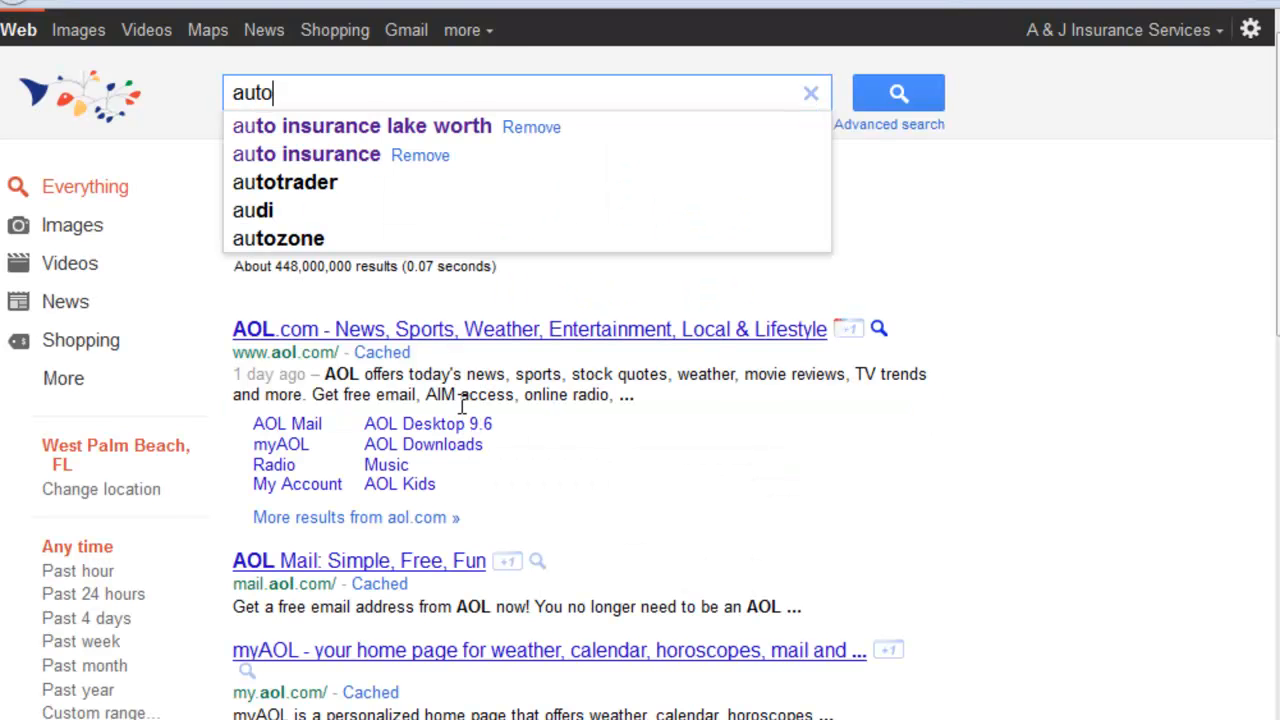
pyautogui.write(' insurance lake worth')
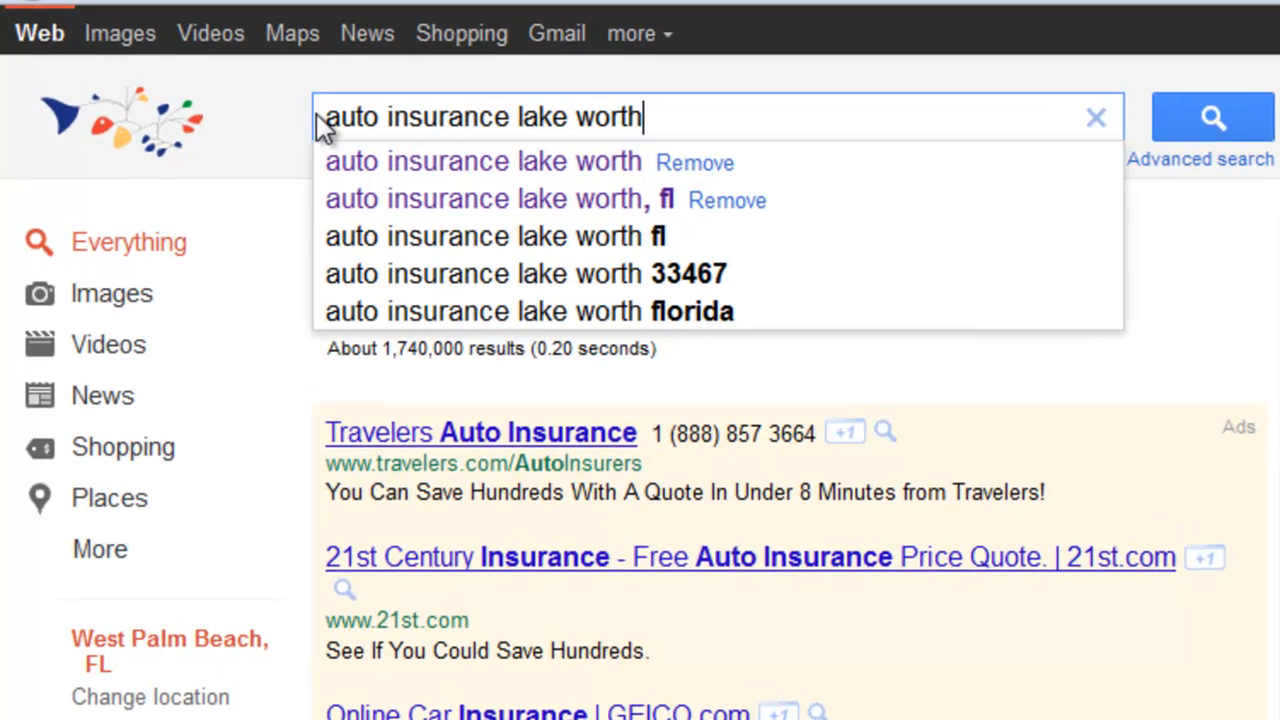
# Step: Examine the keyword and city parts of the query, and show the results for the suggestion "auto insurance lake worth"
pyautogui.moveTo(318, 115); pyautogui.dragTo(646, 120)
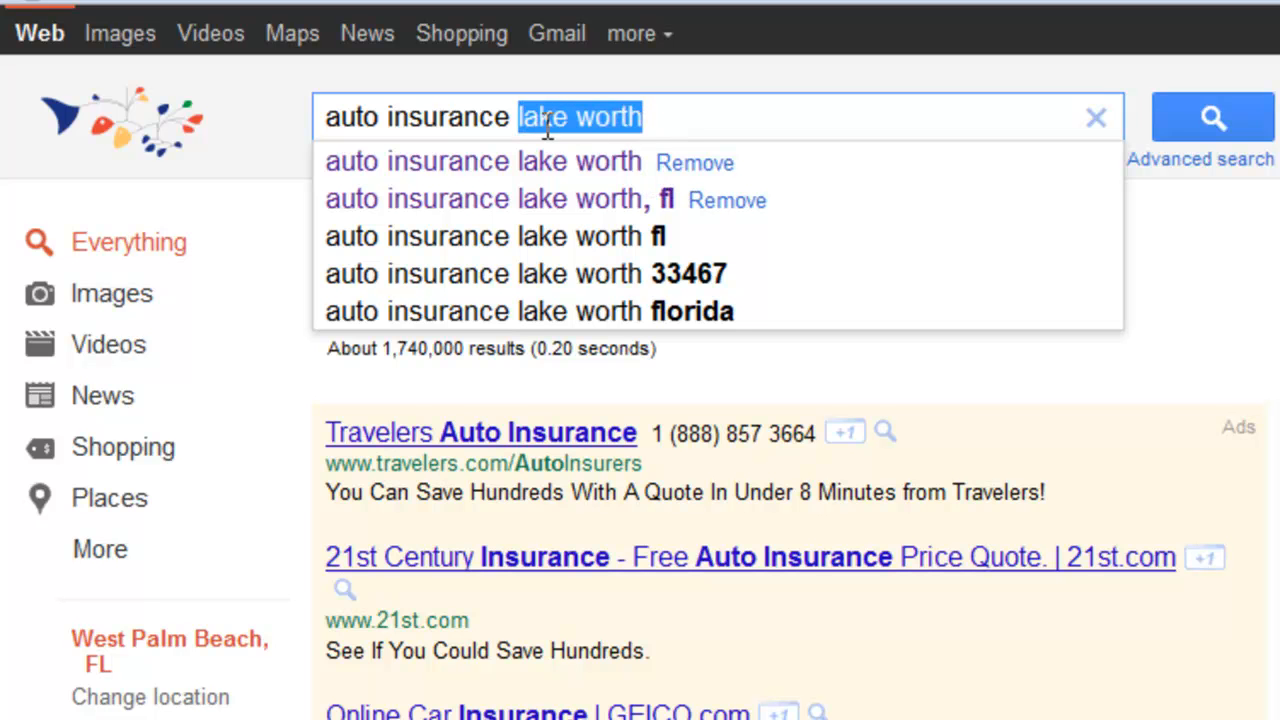
pyautogui.moveTo(503, 117); pyautogui.dragTo(323, 130)
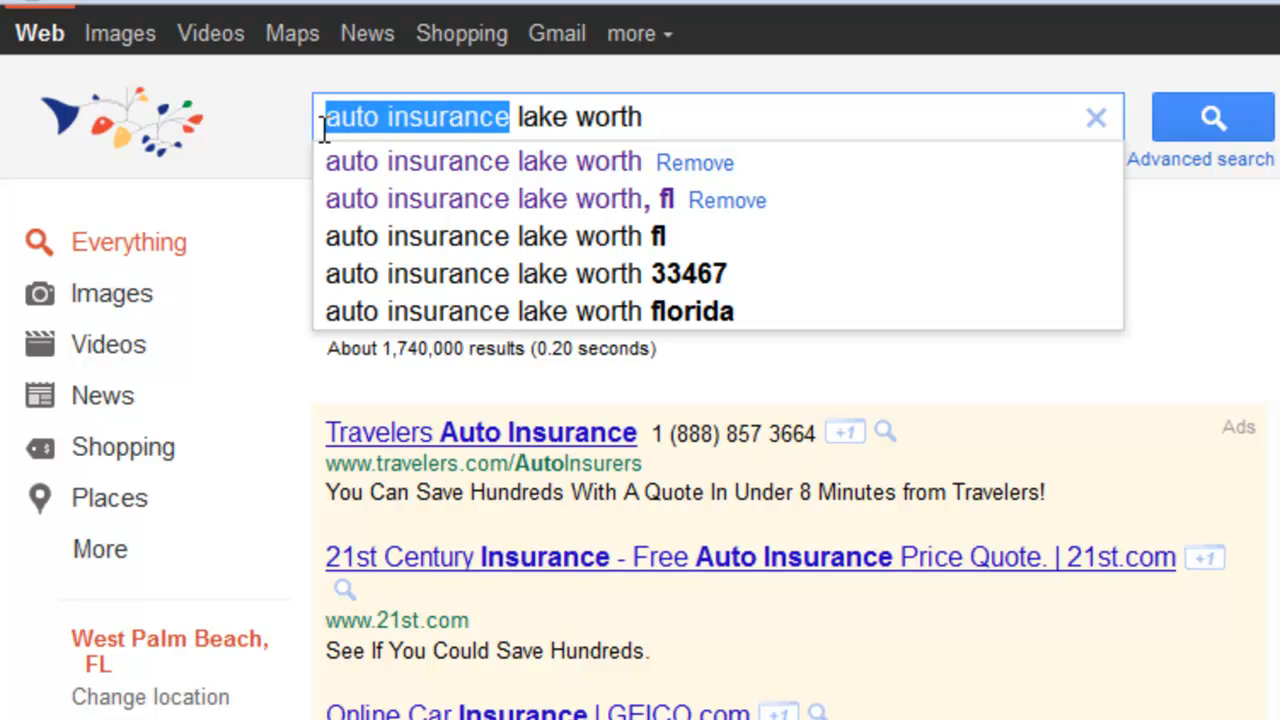
pyautogui.click(586, 118)
pyautogui.moveTo(645, 118); pyautogui.dragTo(521, 133)
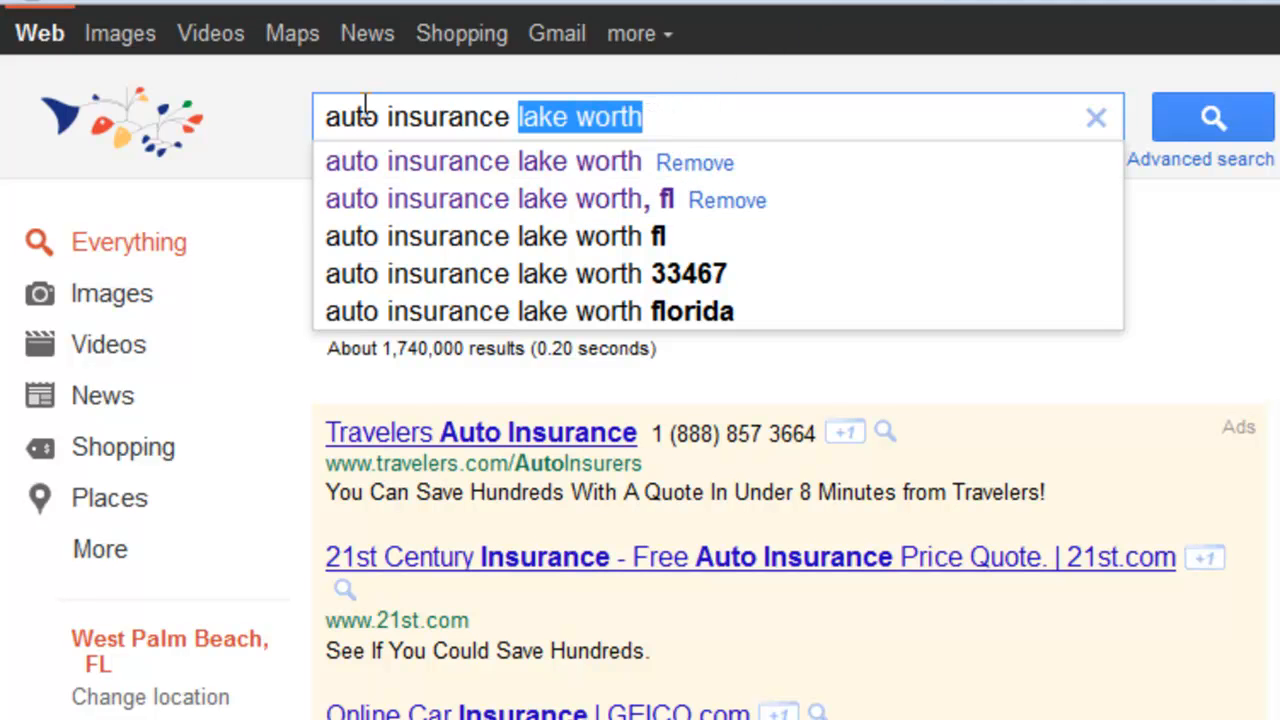
pyautogui.click(420, 160)
pyautogui.moveTo(334, 119); pyautogui.dragTo(717, 120)
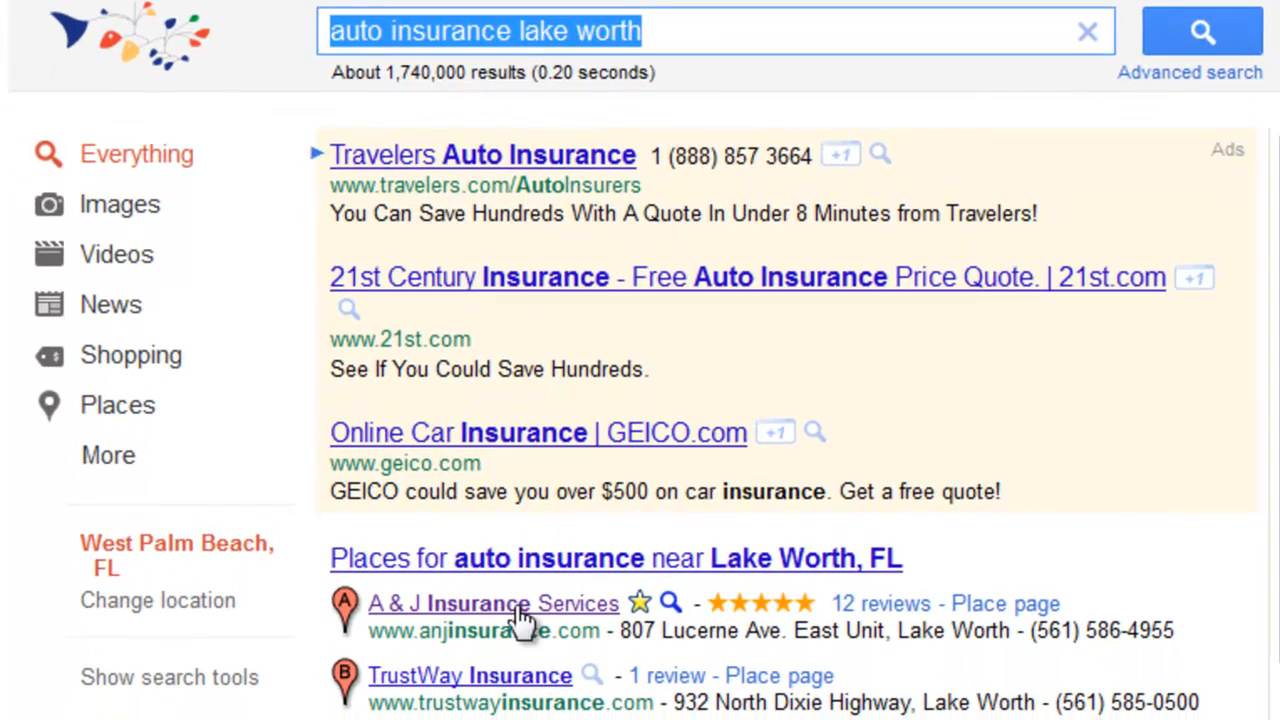
# Step: Replace "auto" with "car" in the query and search for "car insurance lake worth"
pyautogui.click(415, 52)
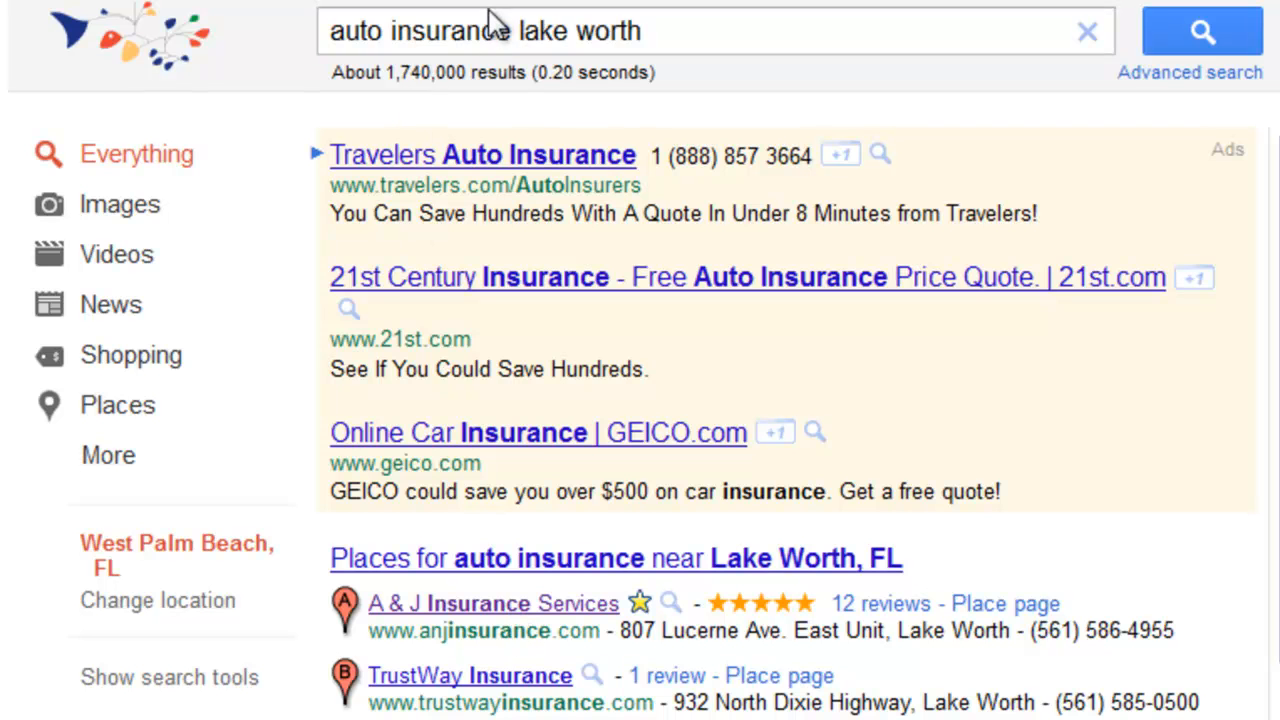
pyautogui.tripleClick(377, 38)
pyautogui.moveTo(385, 38); pyautogui.dragTo(262, 27)
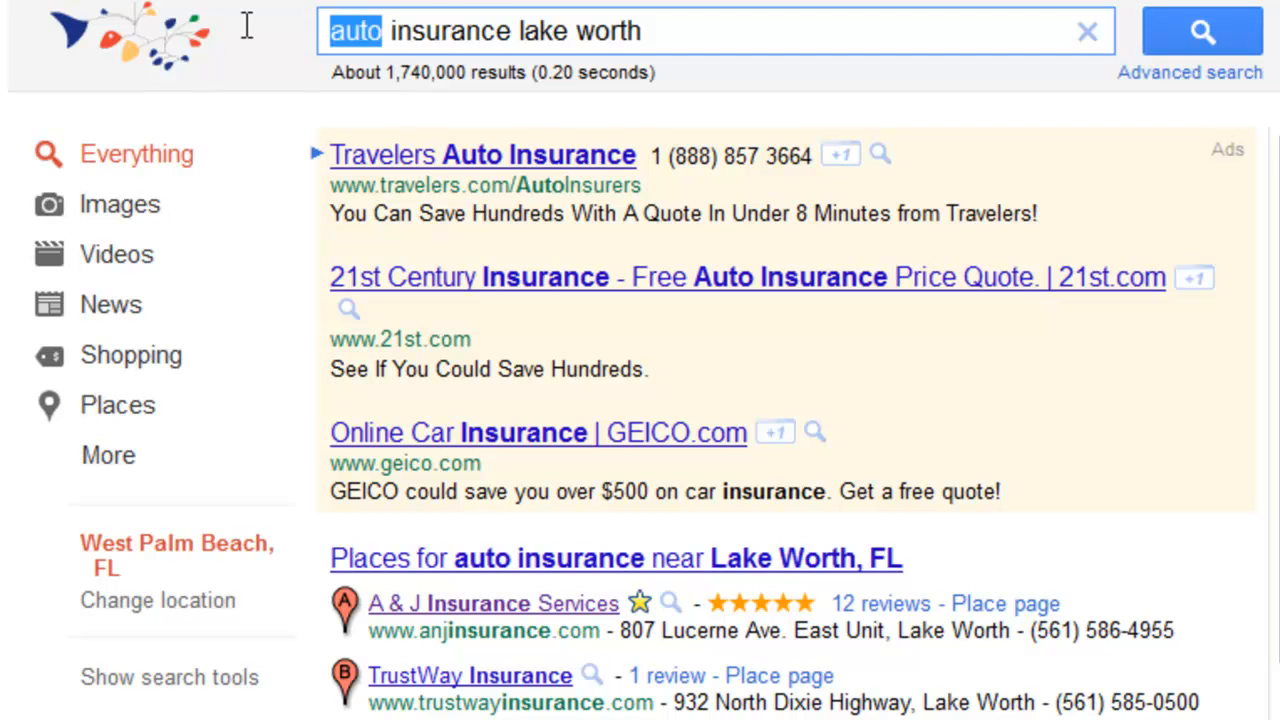
pyautogui.write('car')
pyautogui.press('Return')
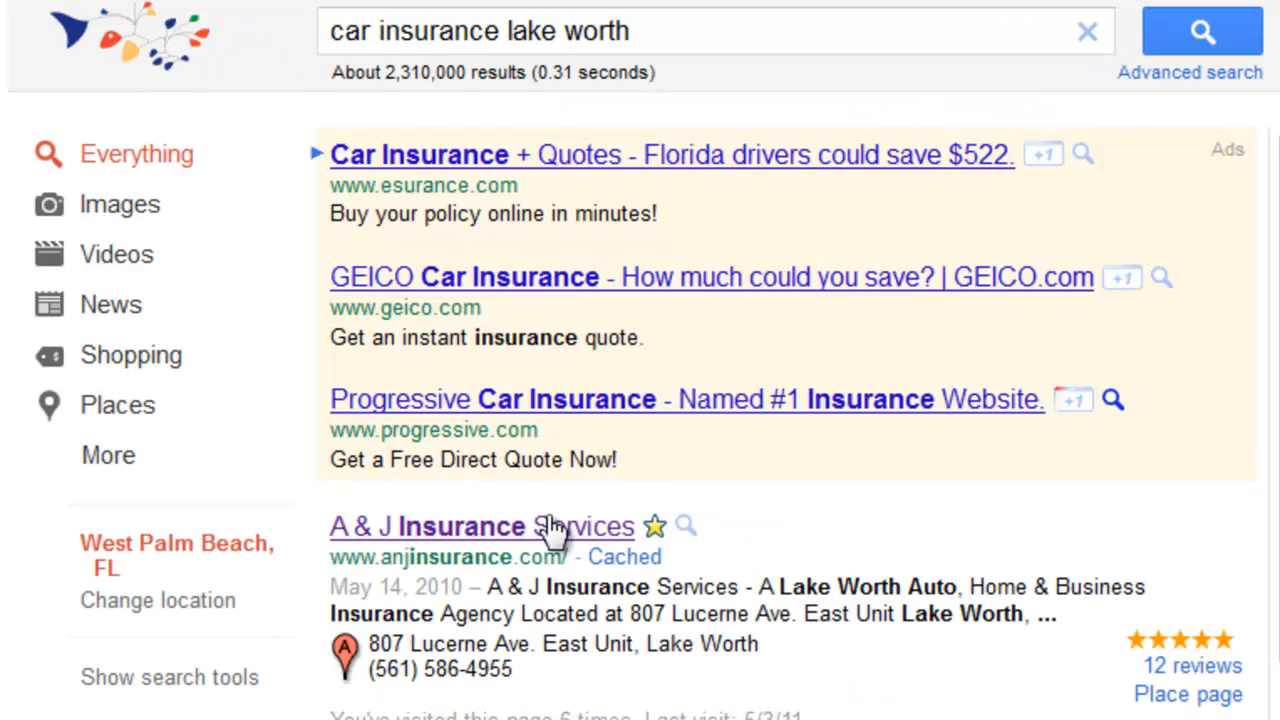
# Step: Search for "home insurance lake worth" instead and look through the results for the agency's listing
pyautogui.doubleClick(370, 33)
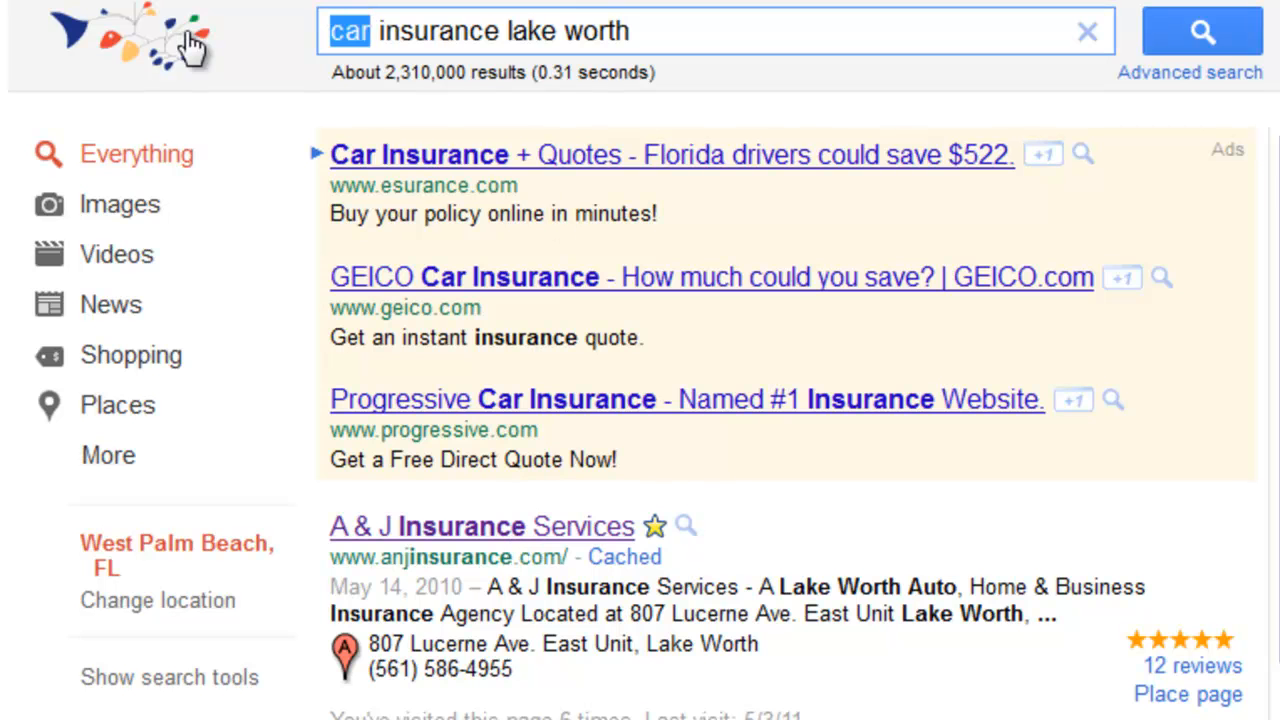
pyautogui.write('home')
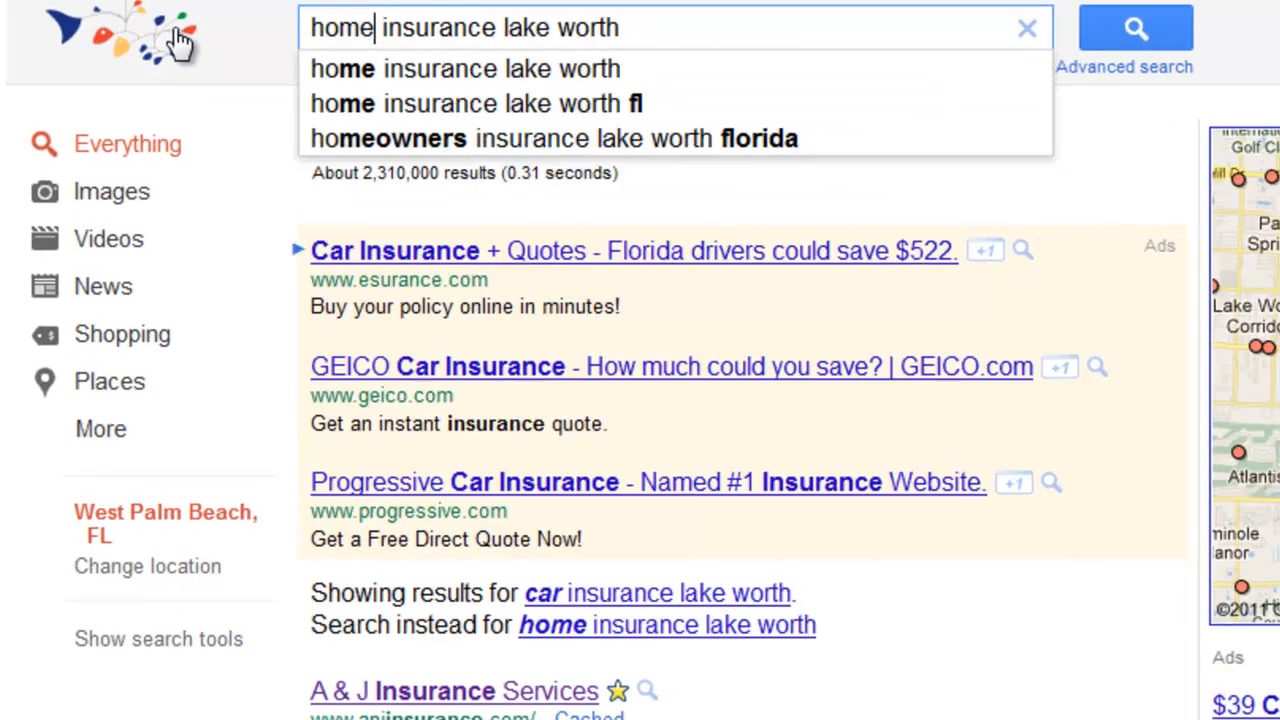
pyautogui.press('Return')
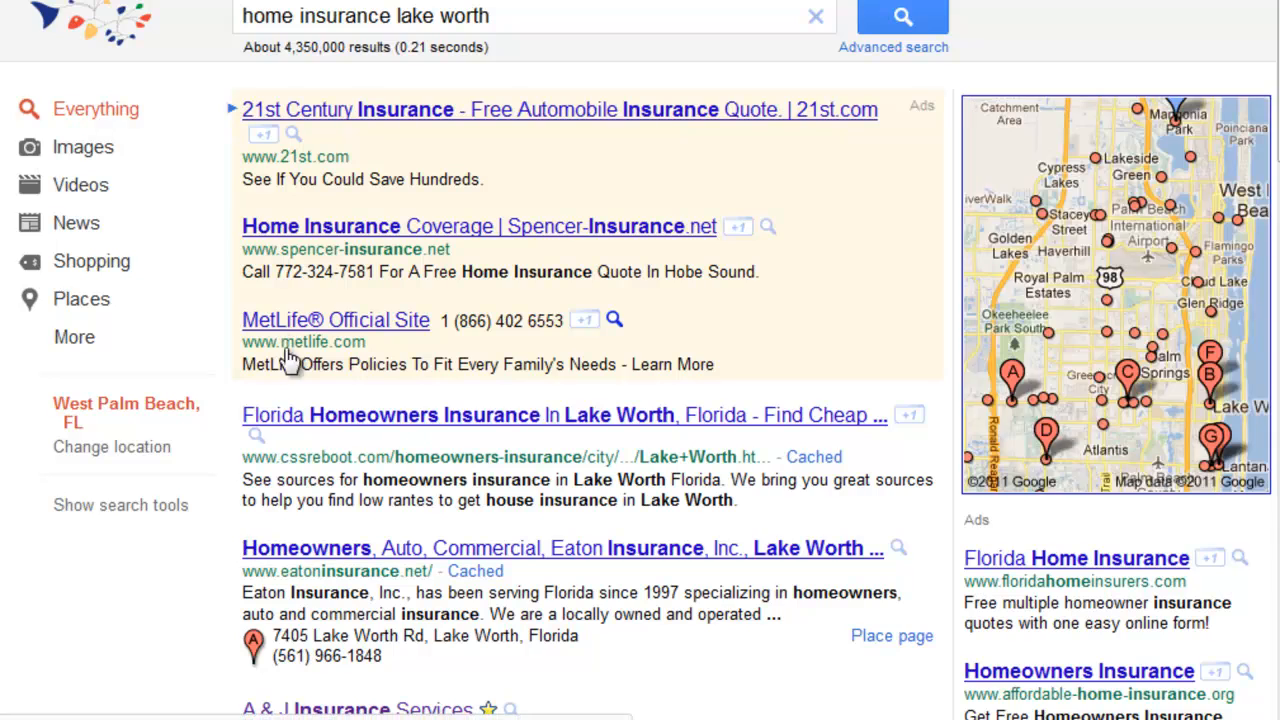
pyautogui.scroll(-3, 330, 560)
pyautogui.scroll(3, 336, 578)
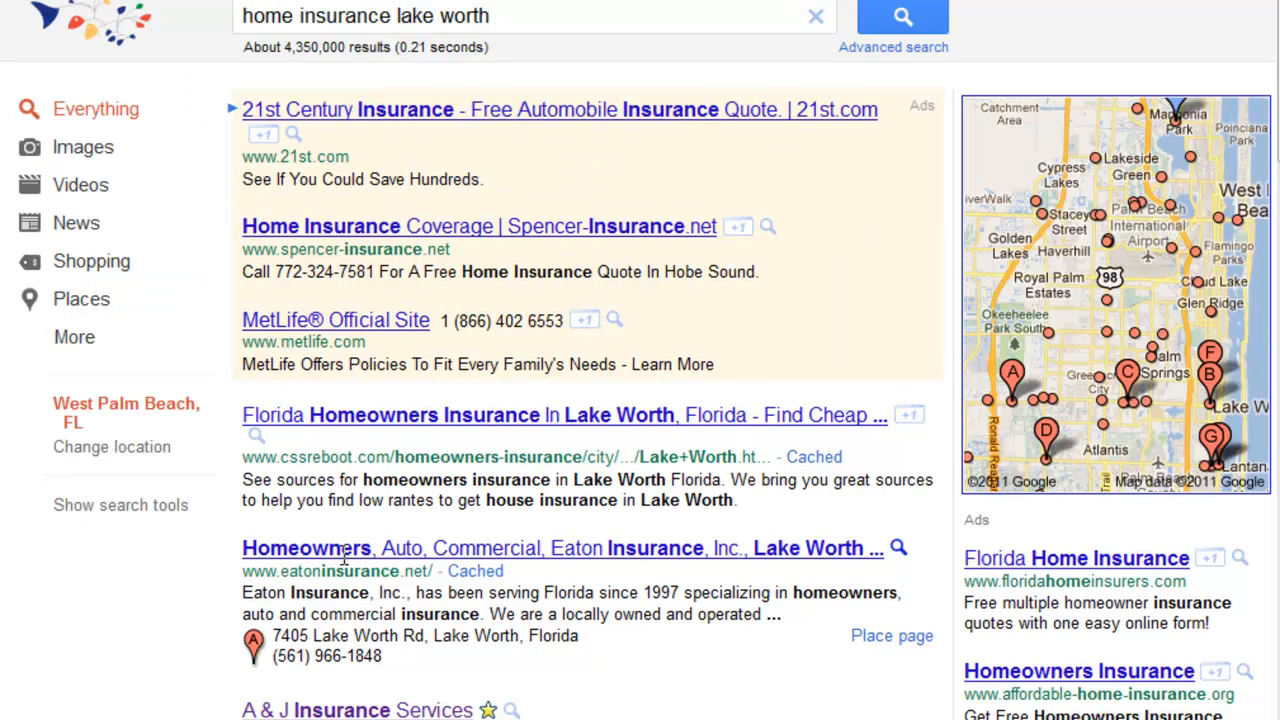
# Step: Change "home" to "homeowners" in the query to search for "homeowners insurance lake worth"
pyautogui.click(293, 17)
pyautogui.write('owners')
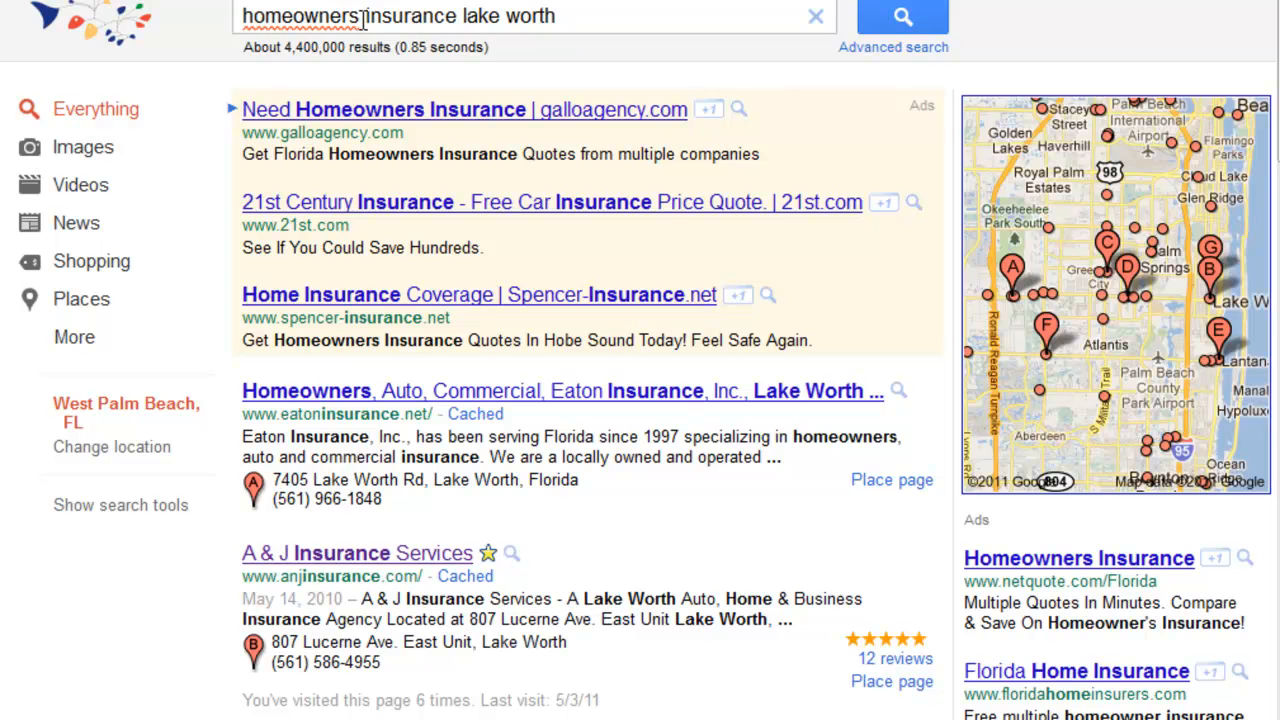
# Step: Replace "homeowners" with "renters" to search for "renters insurance lake worth", check the agency's result, and return to the listing's edit form
pyautogui.moveTo(360, 17); pyautogui.dragTo(60, 28)
pyautogui.write('renters')
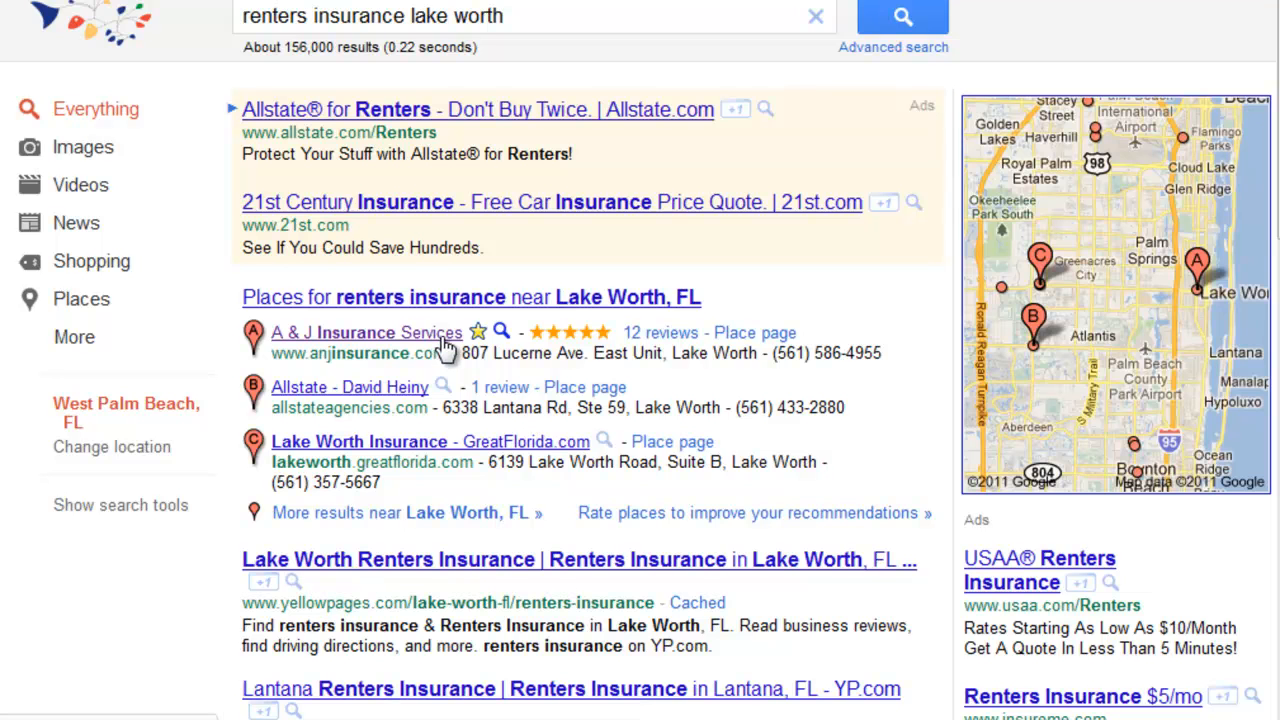
pyautogui.click(752, 342)
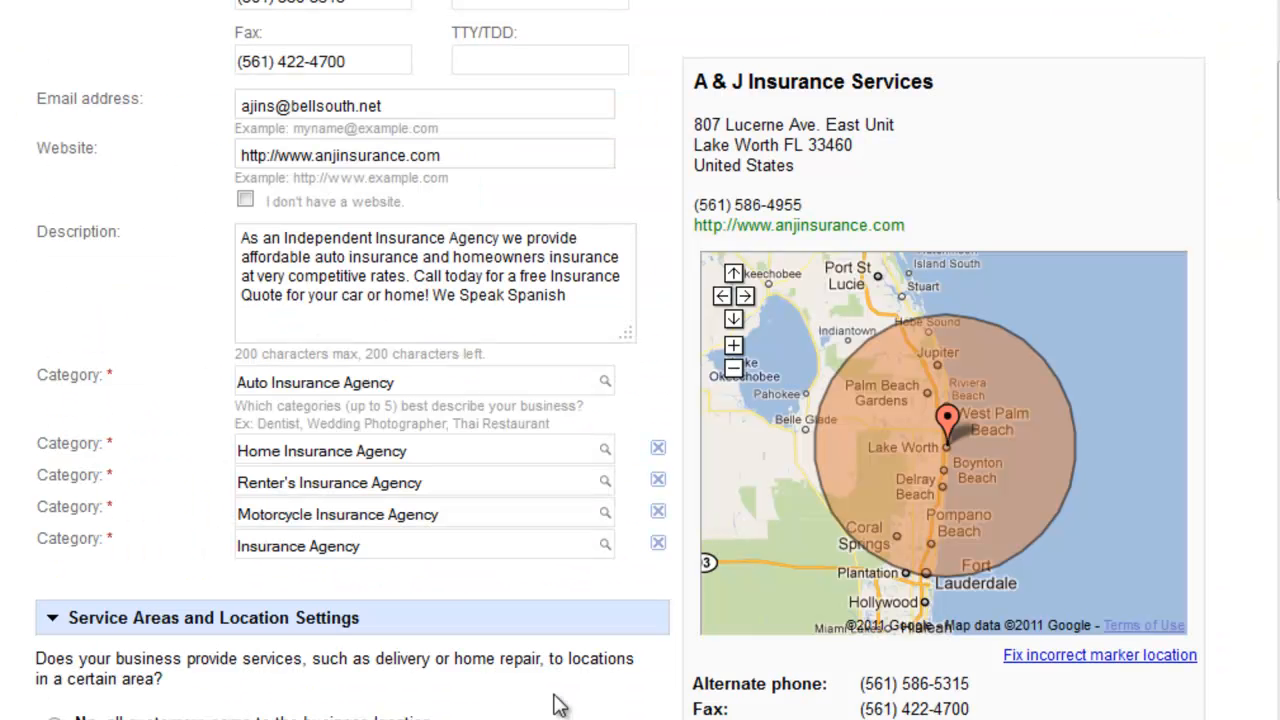
# Step: Examine the business description text in the listing's edit form from its opening words to its end
pyautogui.moveTo(597, 288); pyautogui.dragTo(222, 234)
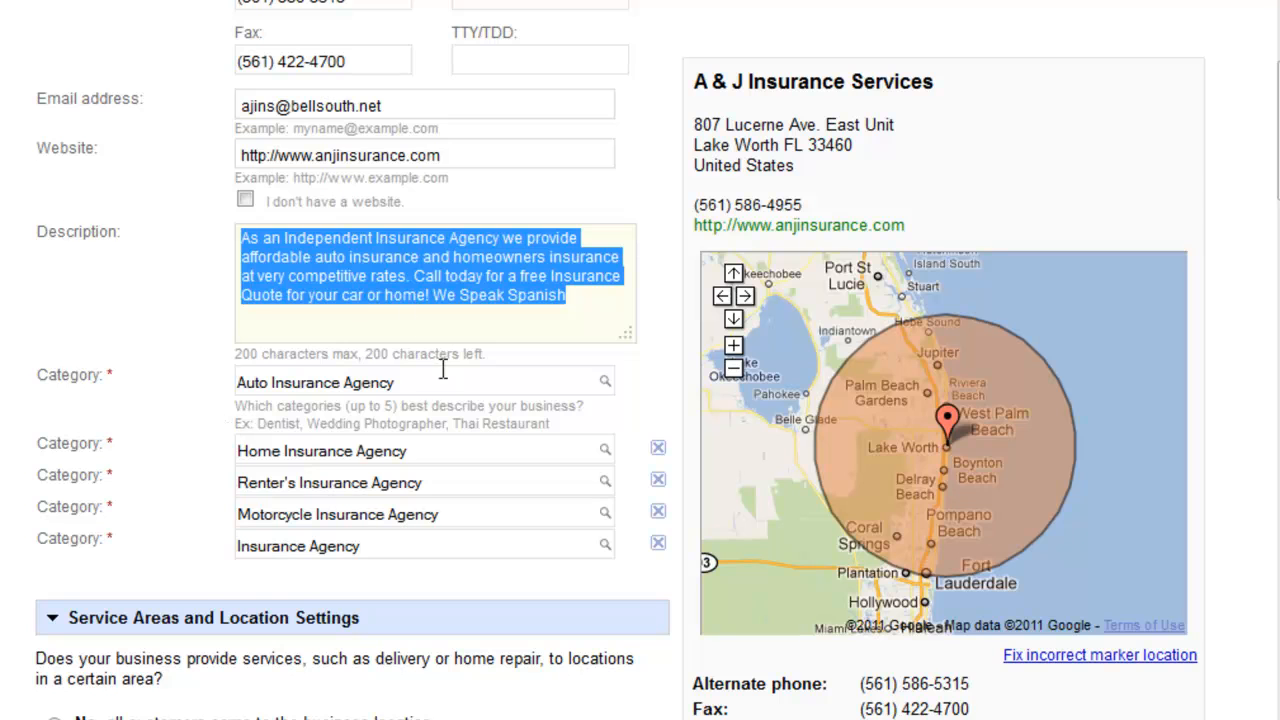
pyautogui.click(357, 300)
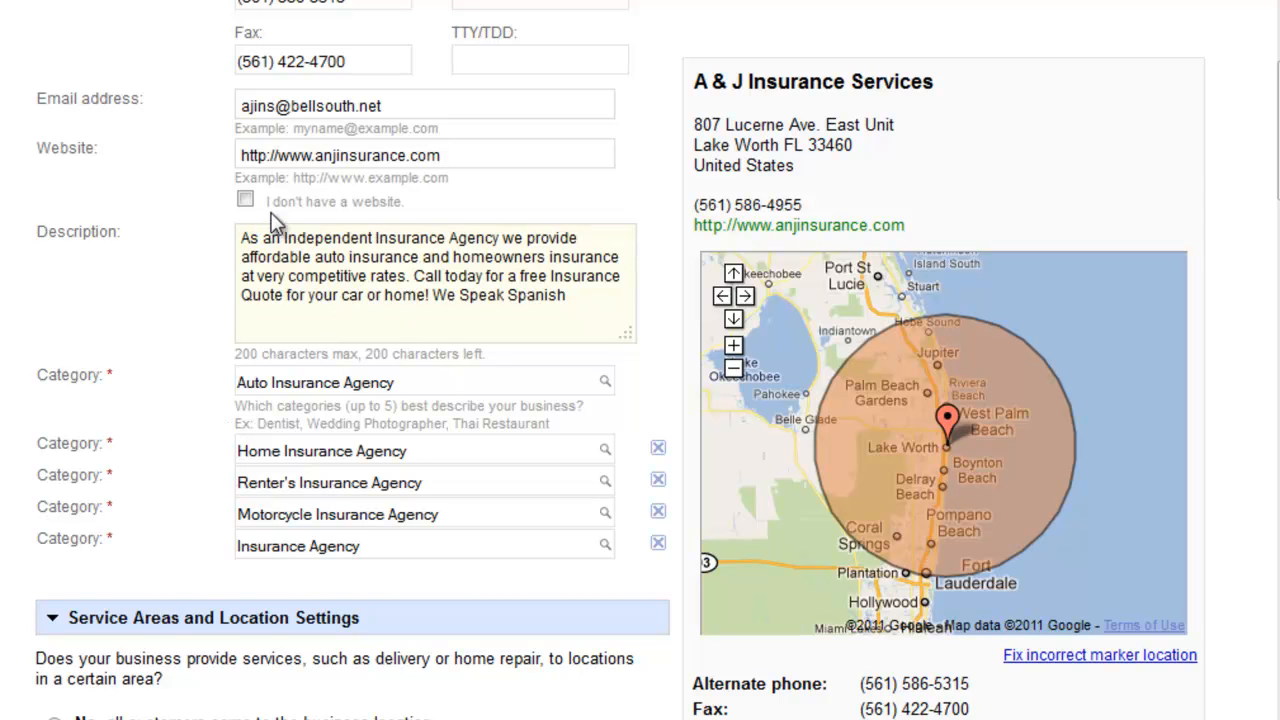
pyautogui.moveTo(243, 240); pyautogui.dragTo(404, 238)
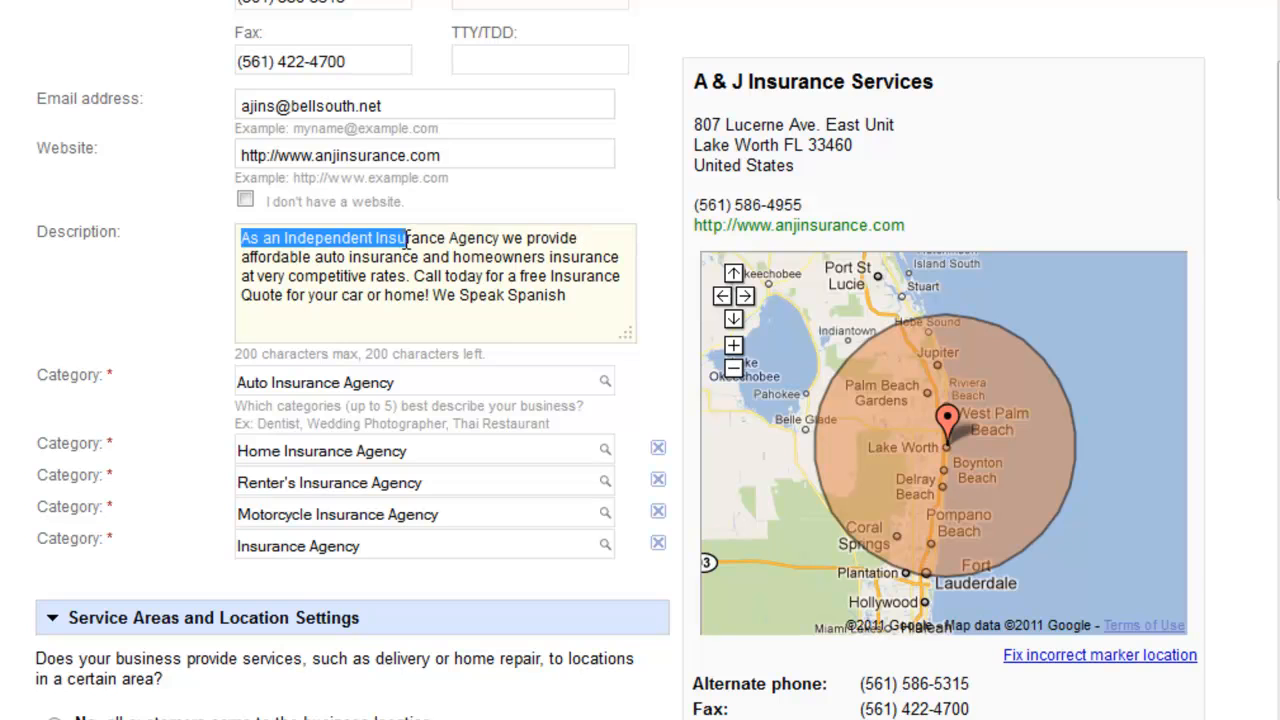
pyautogui.click(406, 239)
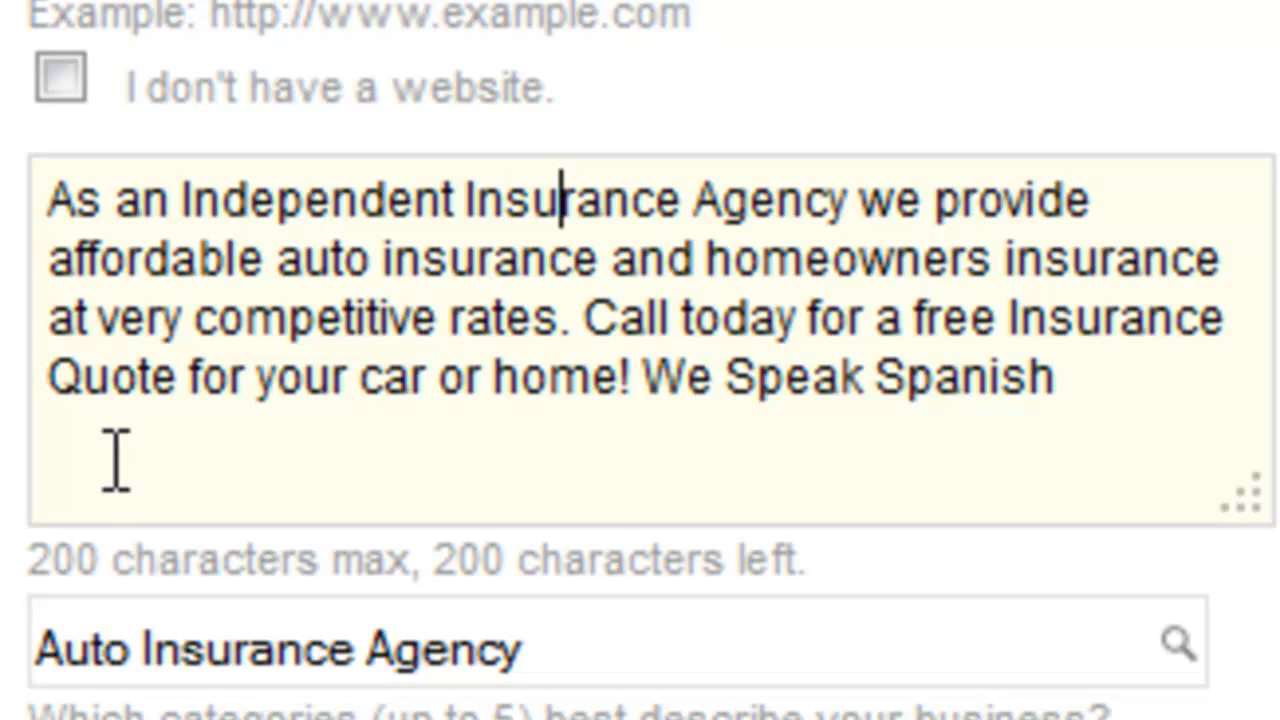
pyautogui.moveTo(47, 190); pyautogui.dragTo(1088, 400)
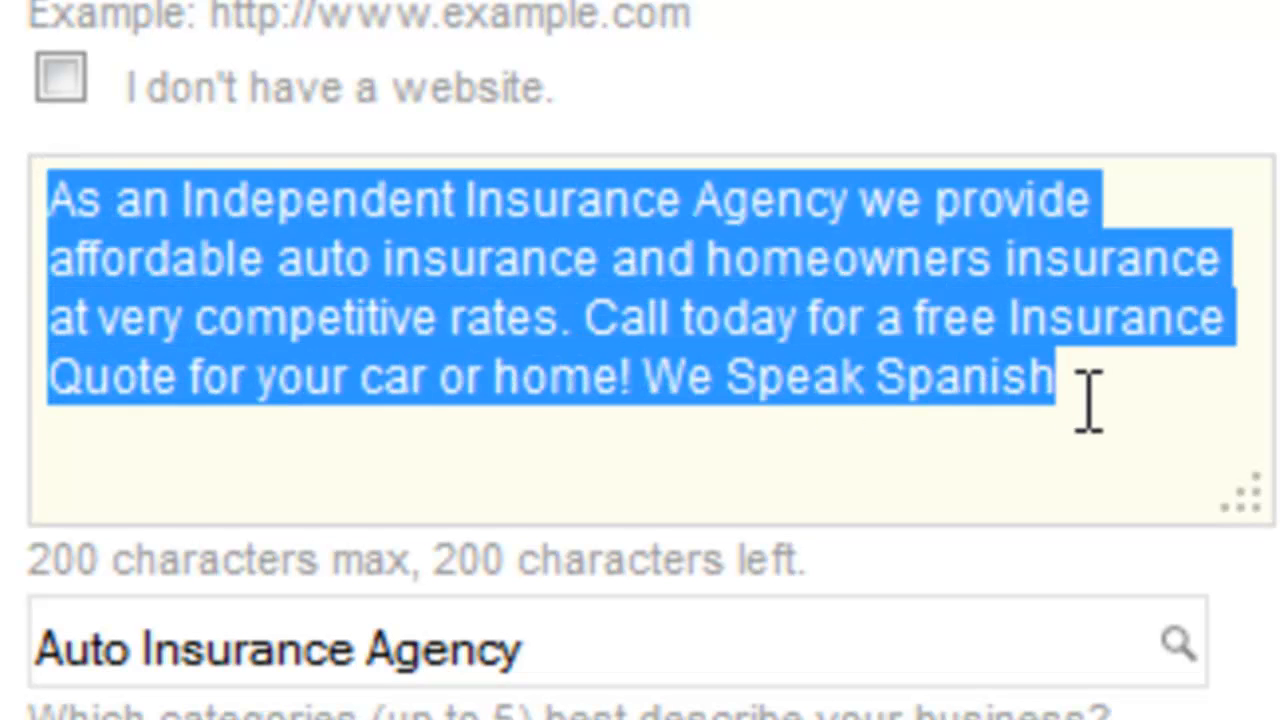
pyautogui.click(522, 475)
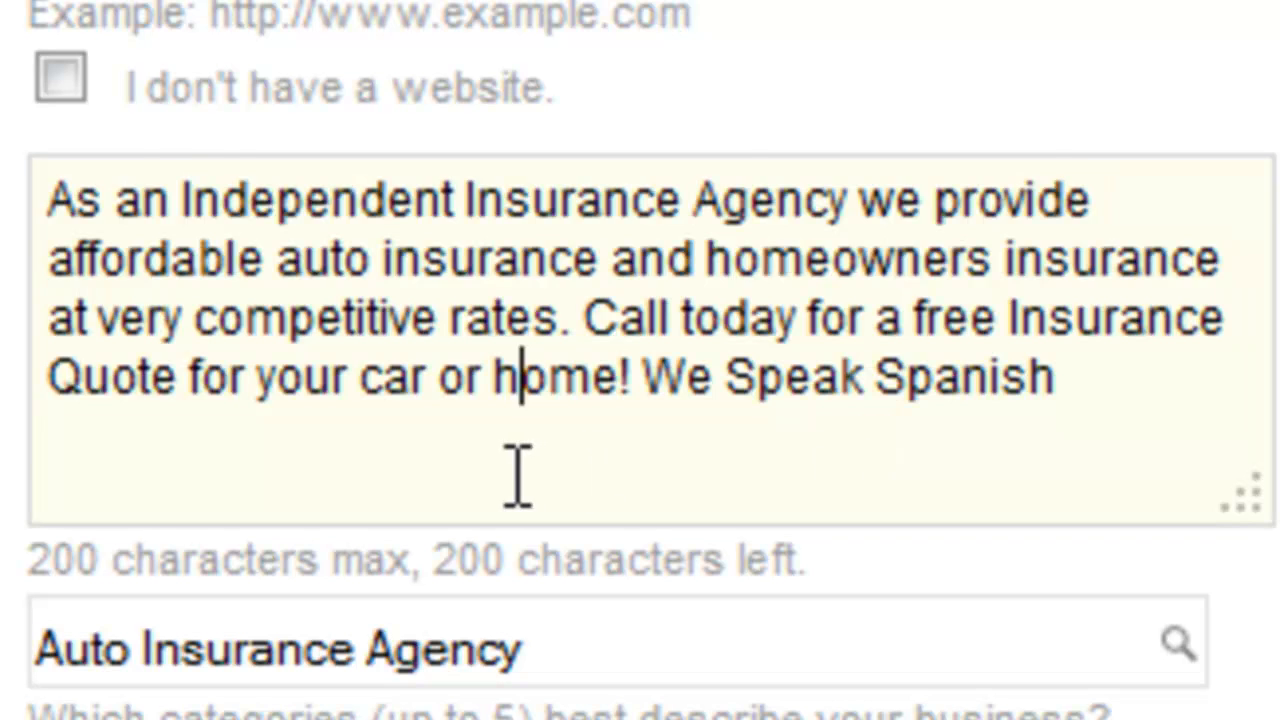
pyautogui.click(44, 214)
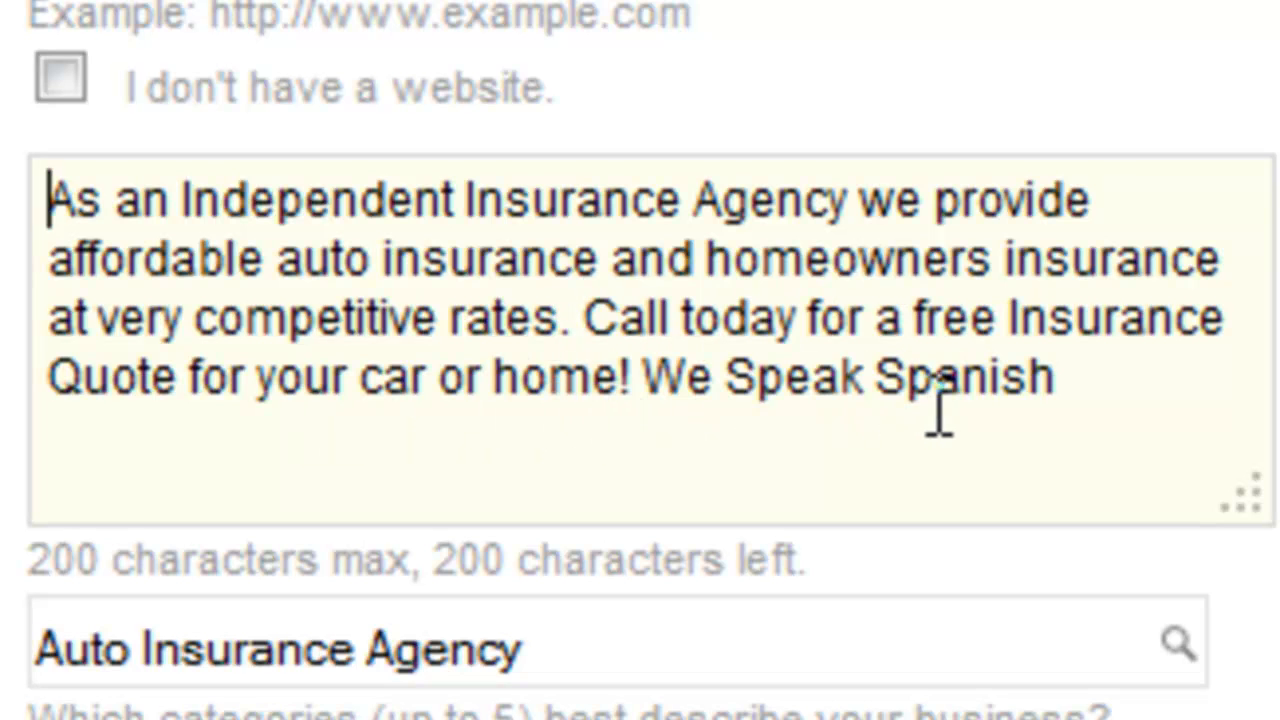
# Step: Refresh the character counter below the description and check the text against the 200-character limit
pyautogui.click(1058, 370)
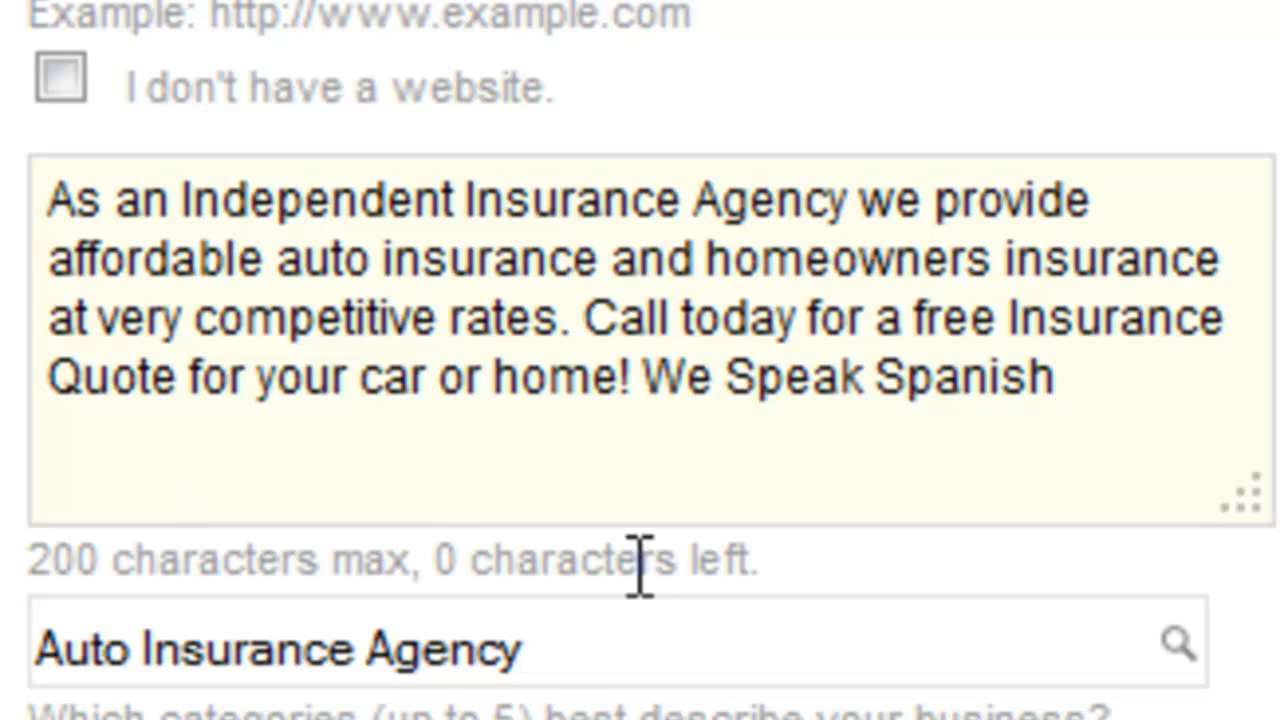
pyautogui.moveTo(871, 569); pyautogui.dragTo(455, 580)
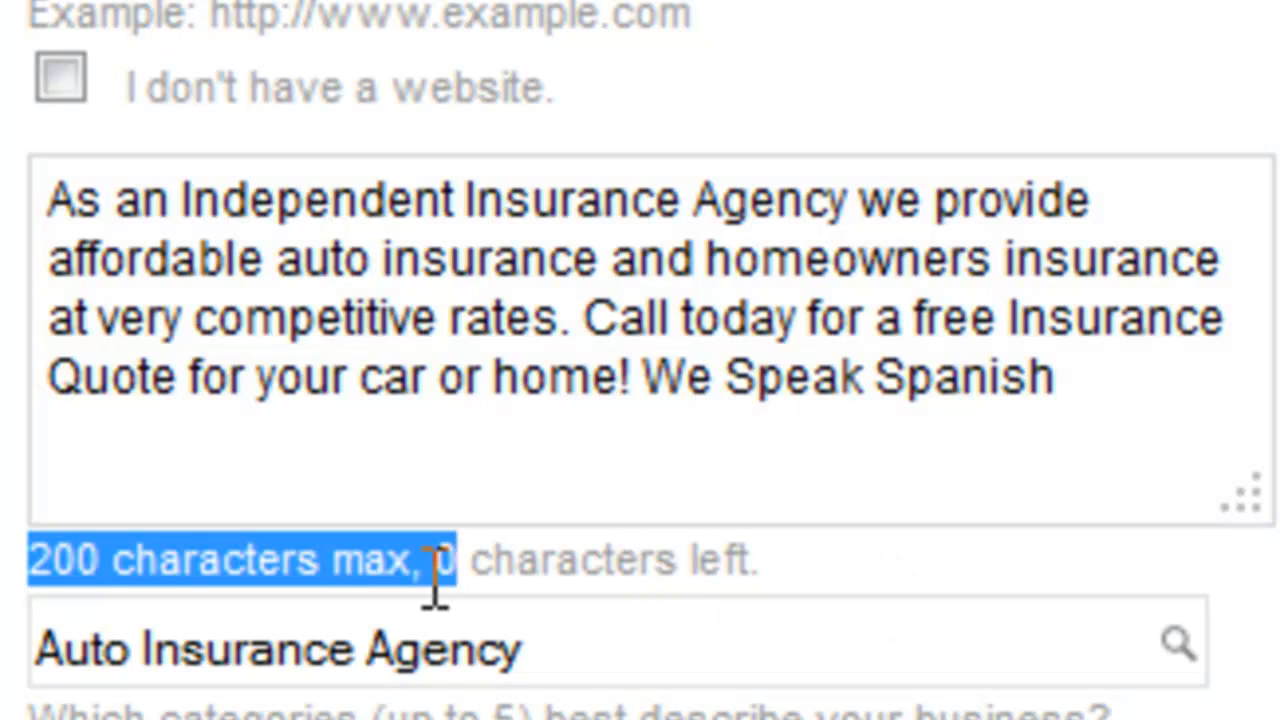
pyautogui.click(169, 566)
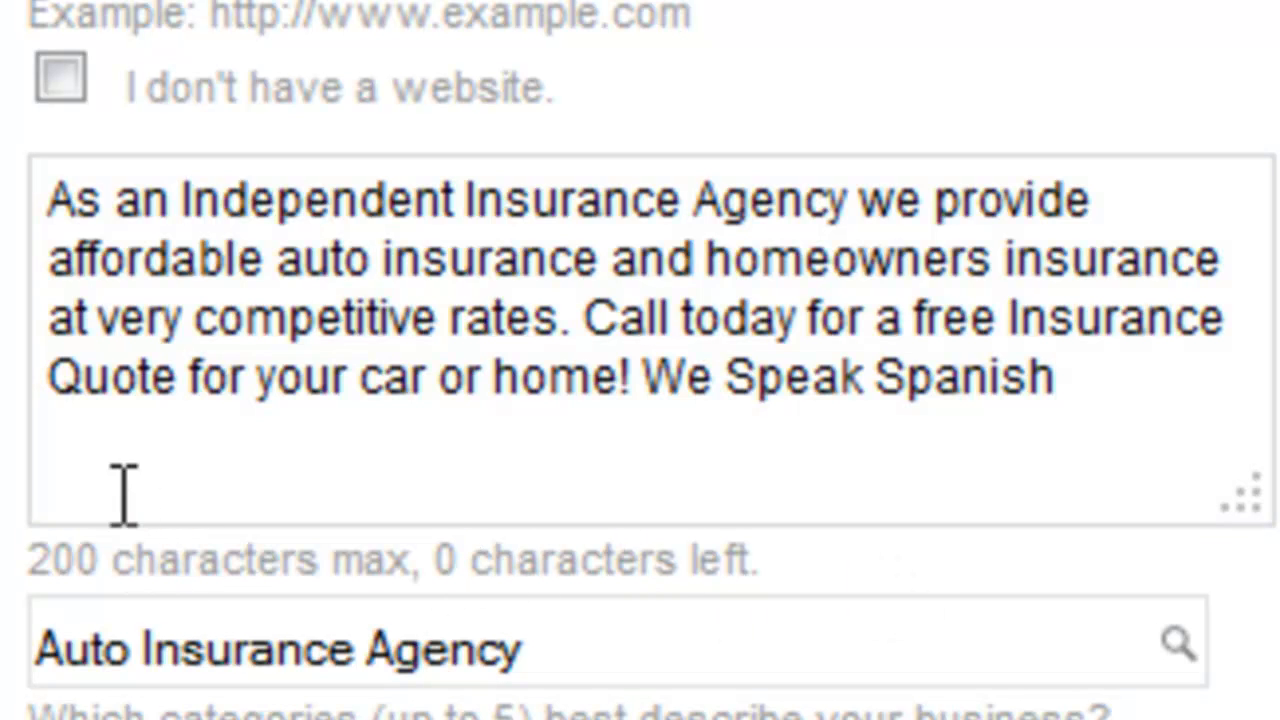
pyautogui.moveTo(50, 195); pyautogui.dragTo(1210, 430)
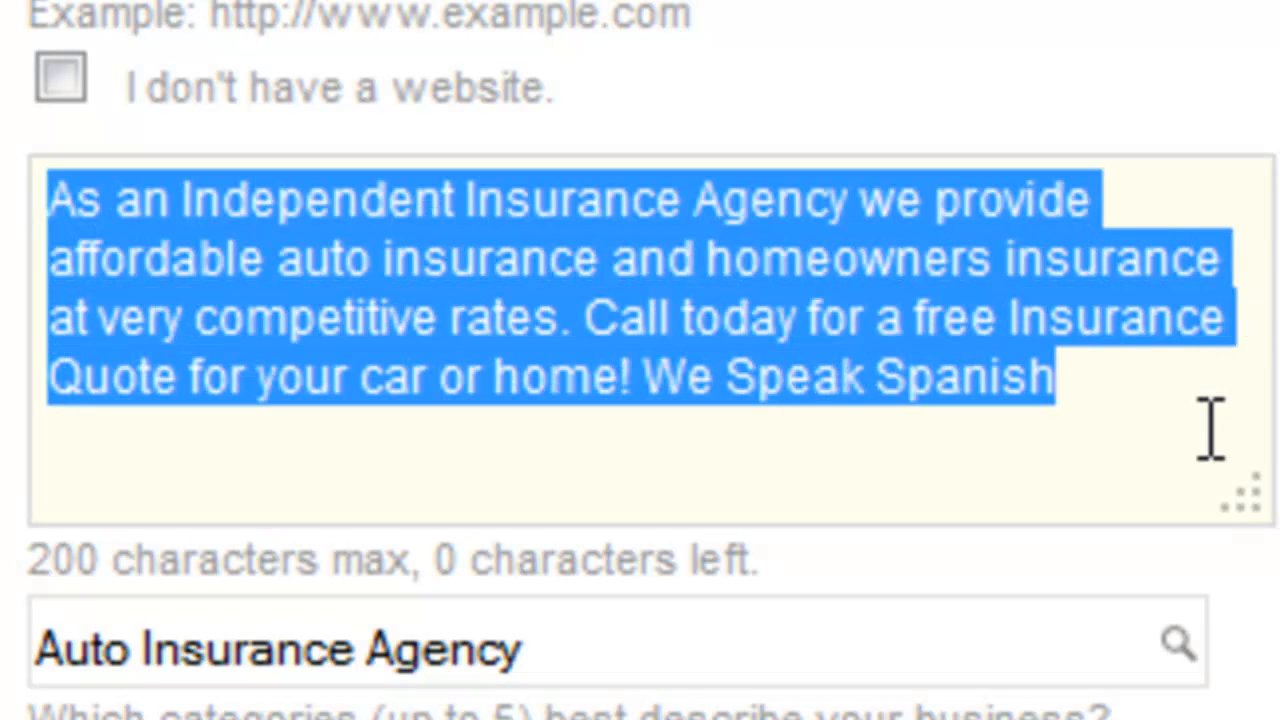
pyautogui.click(978, 474)
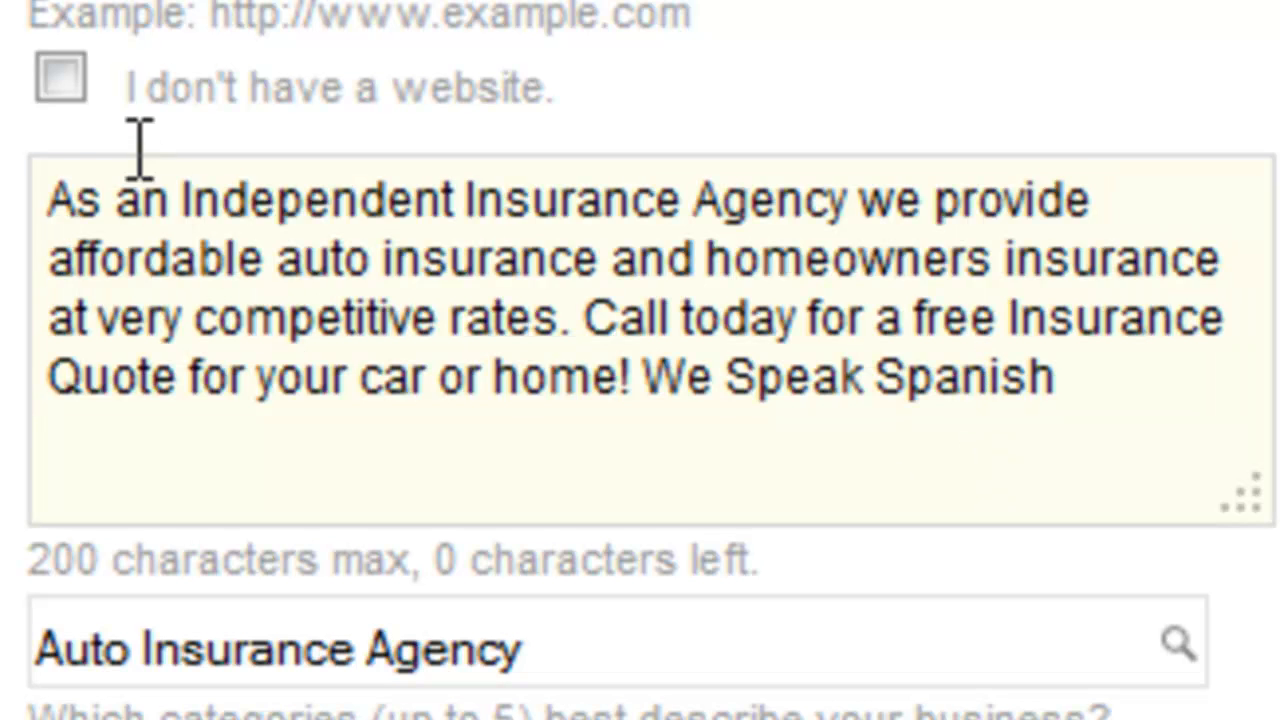
# Step: Examine the keyword phrases in the description, such as the agency type, auto and homeowners insurance, free insurance quote, car, home and Spanish
pyautogui.moveTo(180, 200); pyautogui.dragTo(846, 206)
pyautogui.moveTo(49, 258); pyautogui.dragTo(610, 262)
pyautogui.moveTo(709, 260); pyautogui.dragTo(1232, 258)
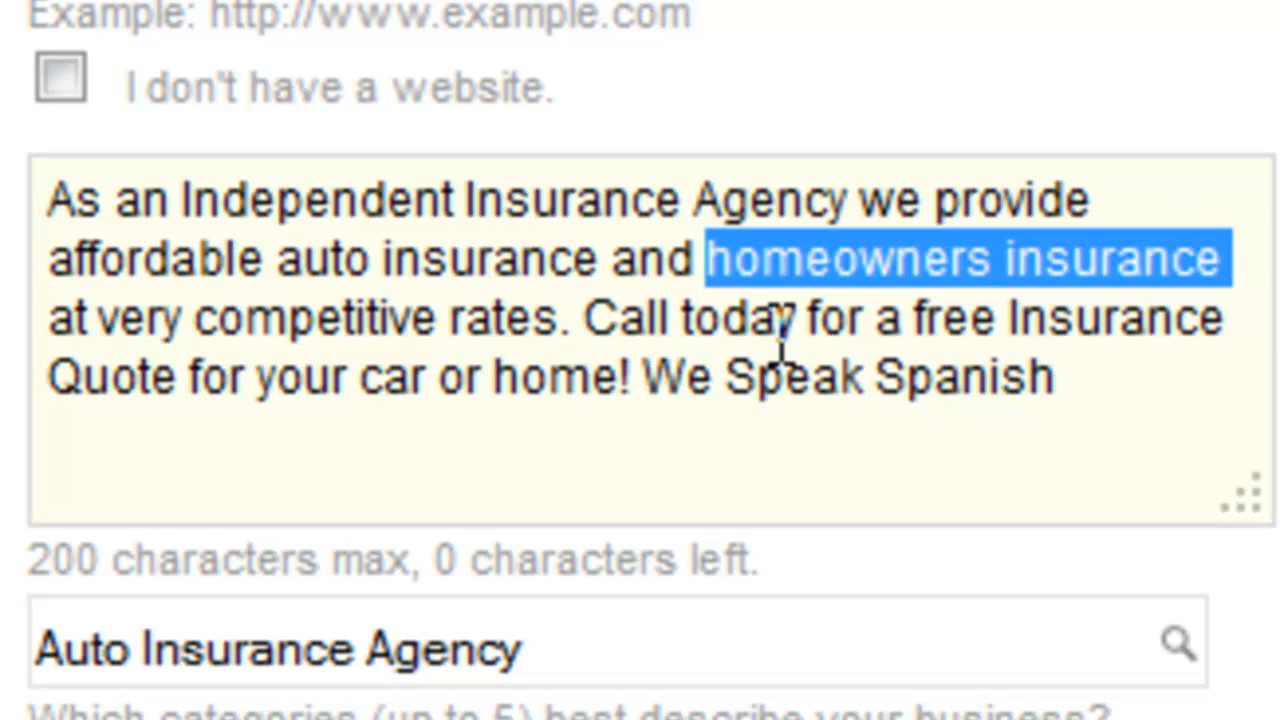
pyautogui.moveTo(912, 318); pyautogui.dragTo(178, 392)
pyautogui.moveTo(383, 380); pyautogui.dragTo(440, 395)
pyautogui.moveTo(520, 380); pyautogui.dragTo(614, 386)
pyautogui.moveTo(785, 378); pyautogui.dragTo(1062, 390)
pyautogui.click(1068, 474)
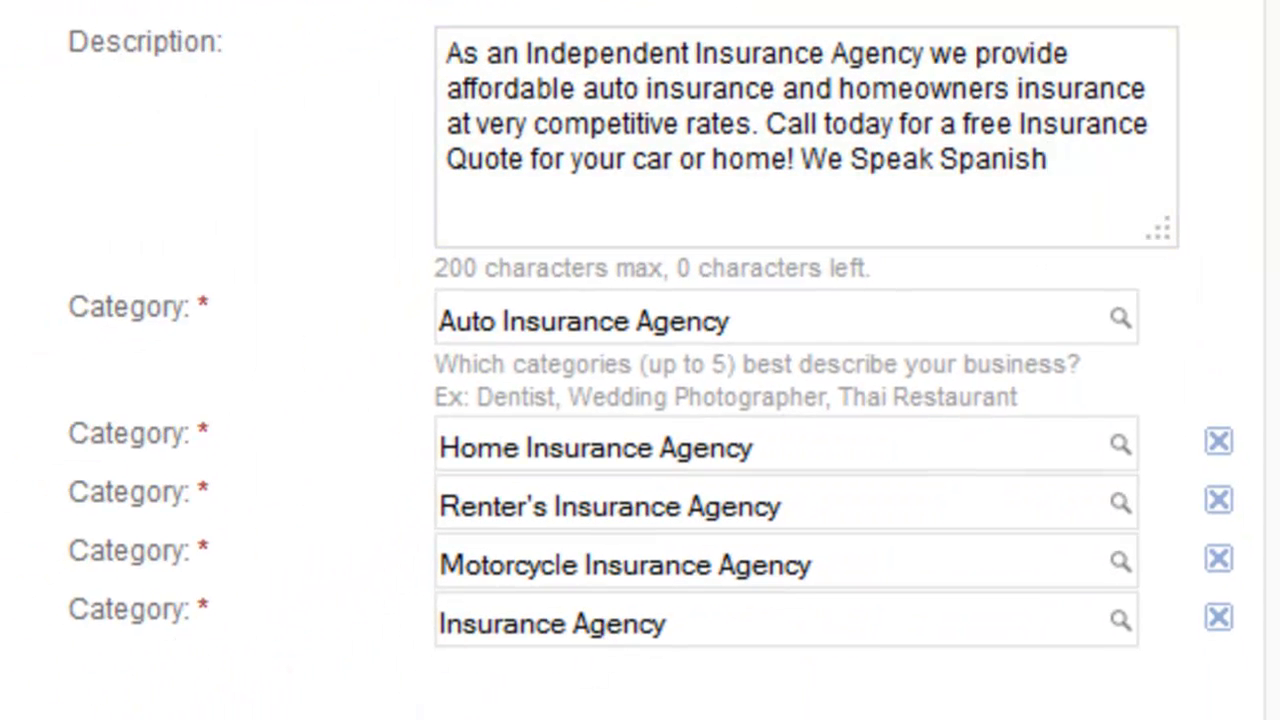
# Step: Review the categories and service area settings, and choose to specify the business's operating hours
pyautogui.scroll(-3, 323, 654)
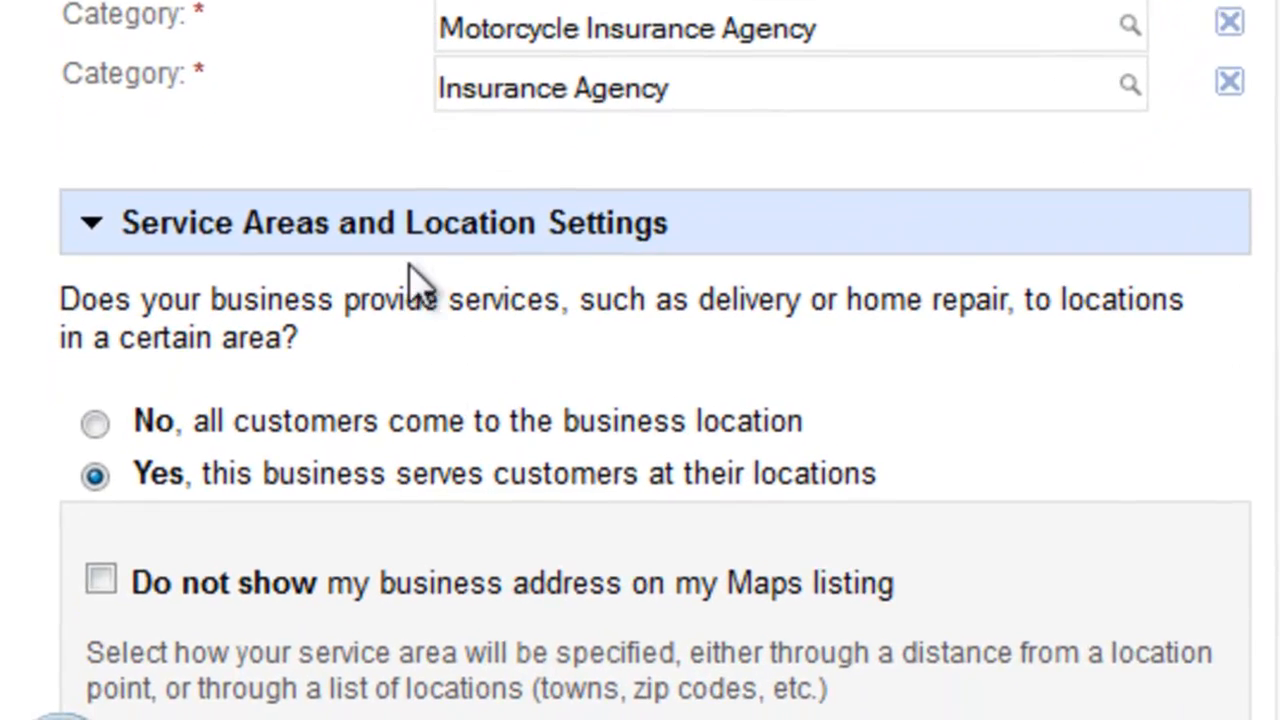
pyautogui.scroll(-3, 420, 288)
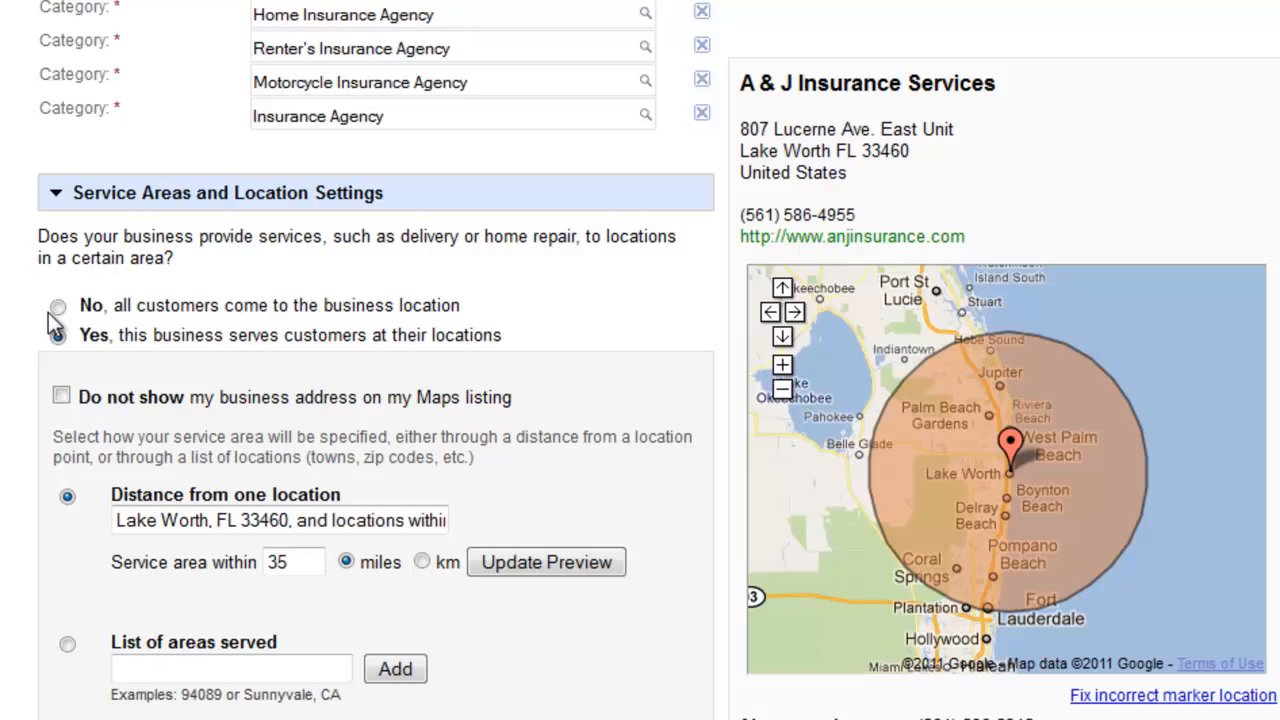
pyautogui.click(65, 192)
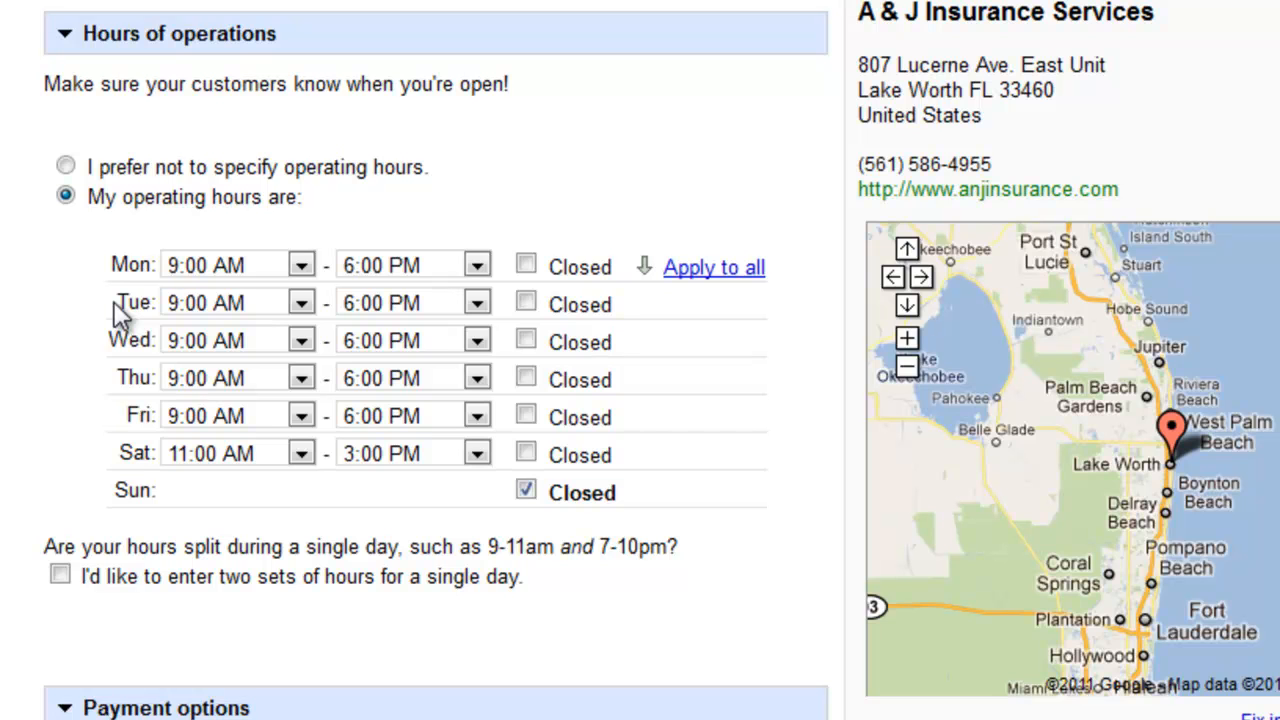
# Step: Enable two sets of hours per day, end Monday's first set at 1:00 PM and start its second set at 2:00 PM
pyautogui.click(60, 575)
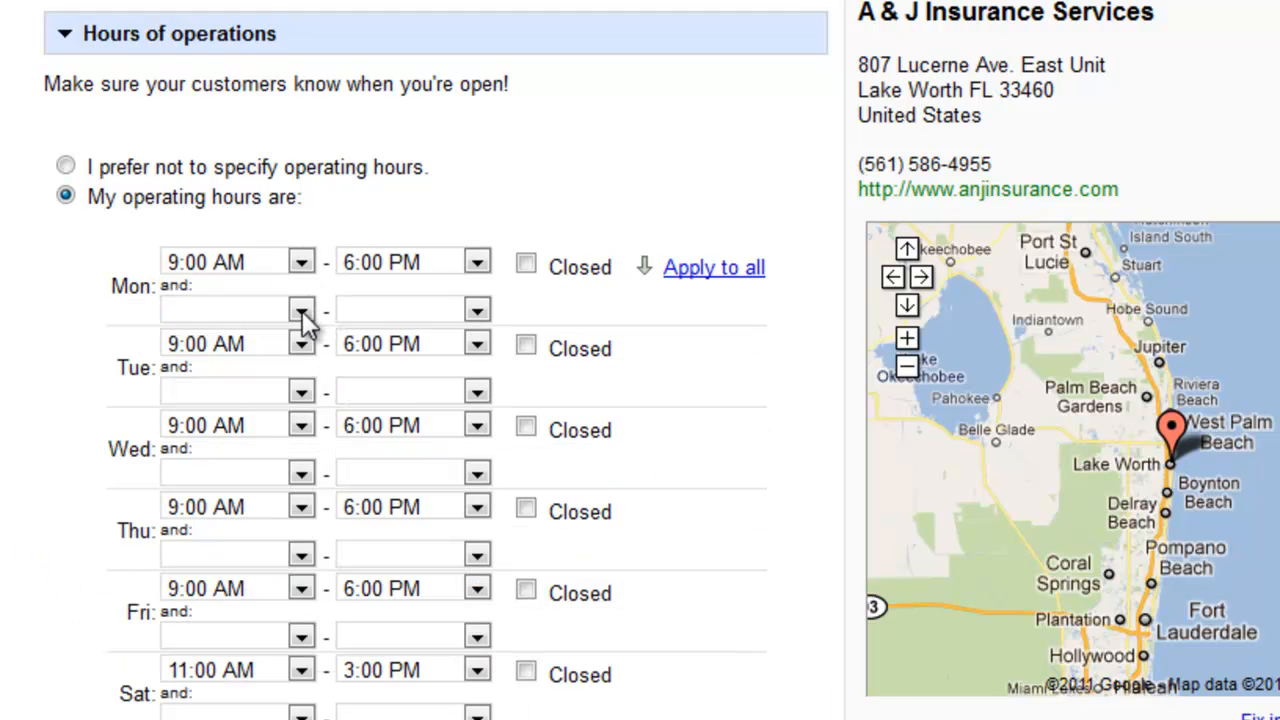
pyautogui.click(479, 264)
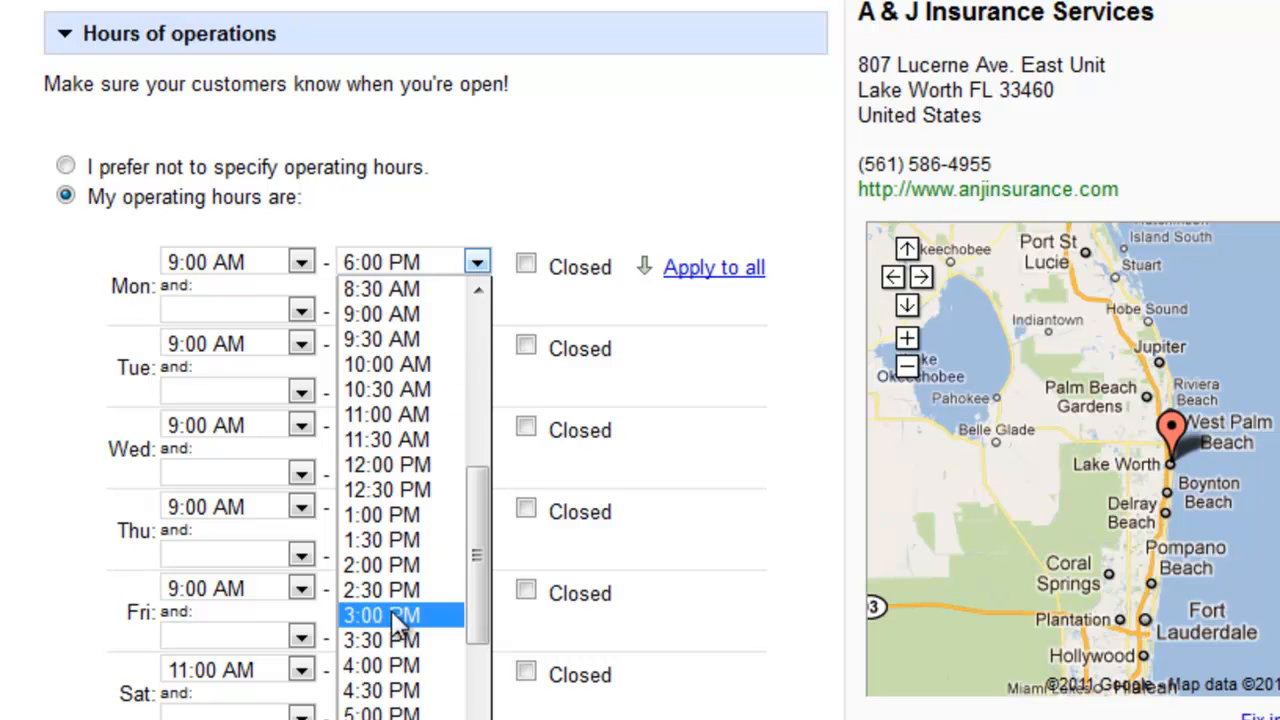
pyautogui.click(400, 516)
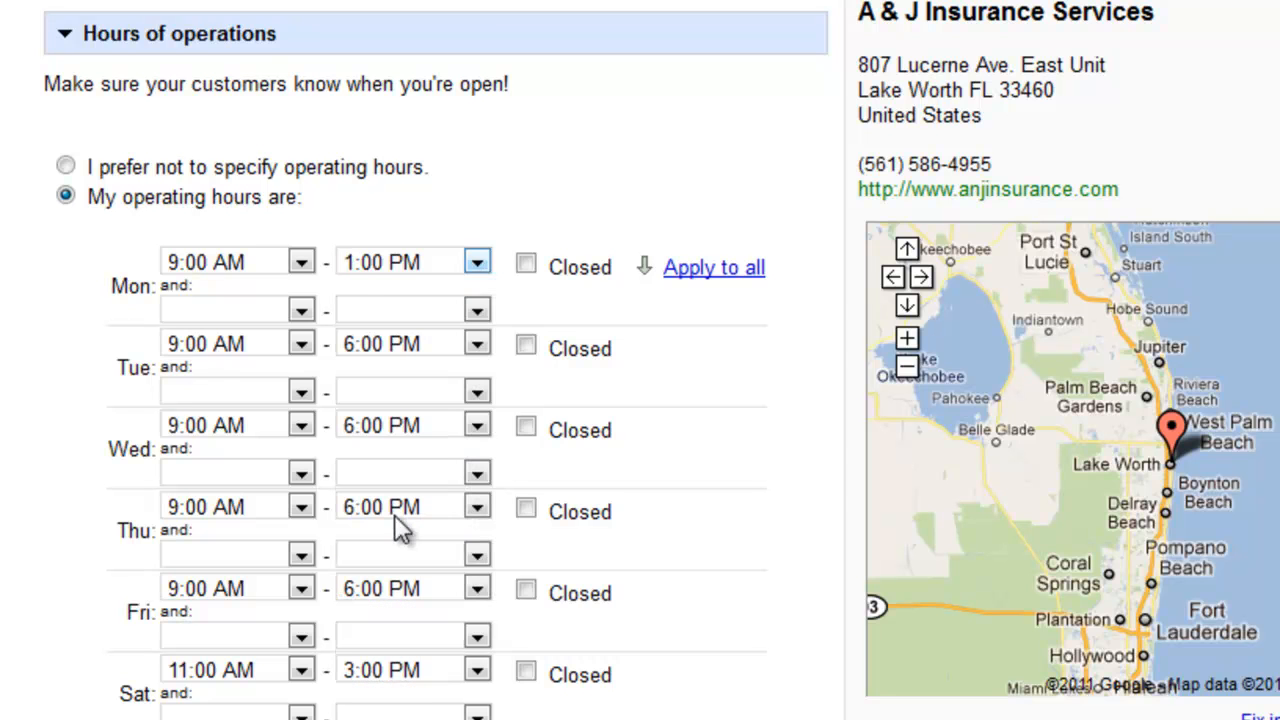
pyautogui.click(301, 310)
pyautogui.scroll(-3, 245, 525)
pyautogui.scroll(-3, 245, 525)
pyautogui.click(205, 607)
pyautogui.click(476, 311)
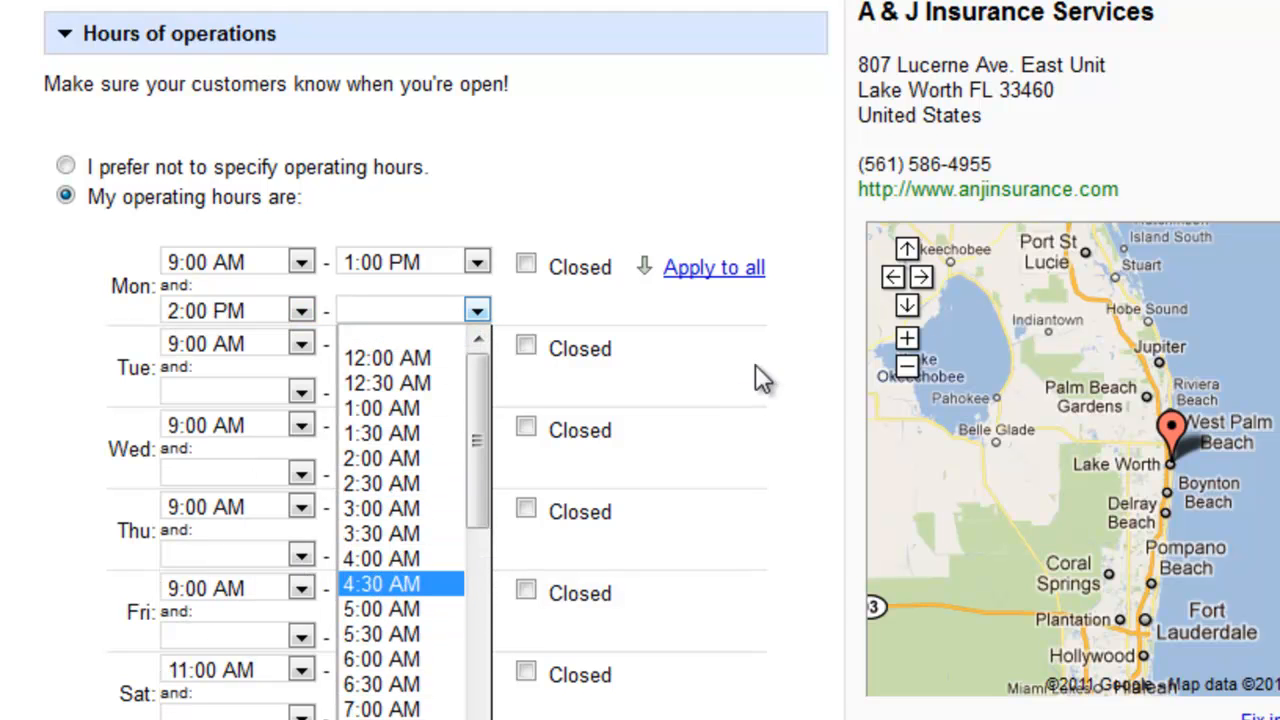
pyautogui.click(743, 318)
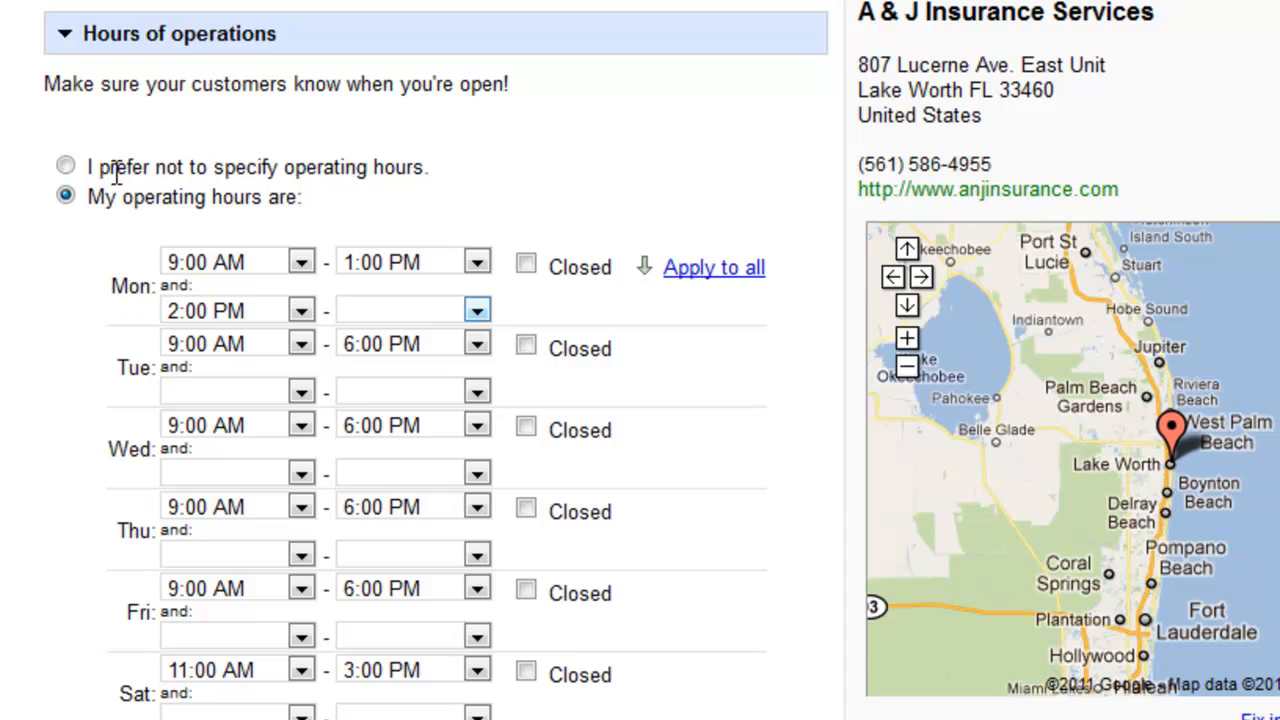
# Step: Turn off the two sets of hours per day and set Monday's closing time to 6:00 PM
pyautogui.scroll(-3, 72, 190)
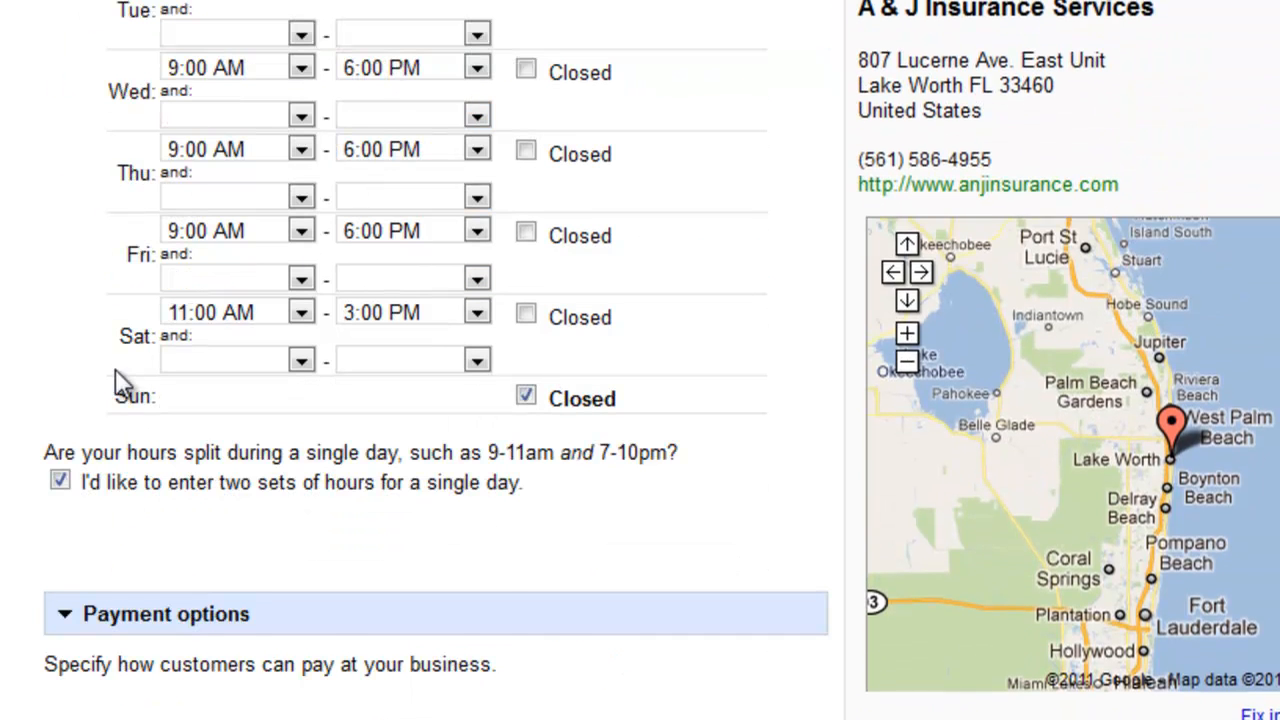
pyautogui.scroll(-2, 118, 505)
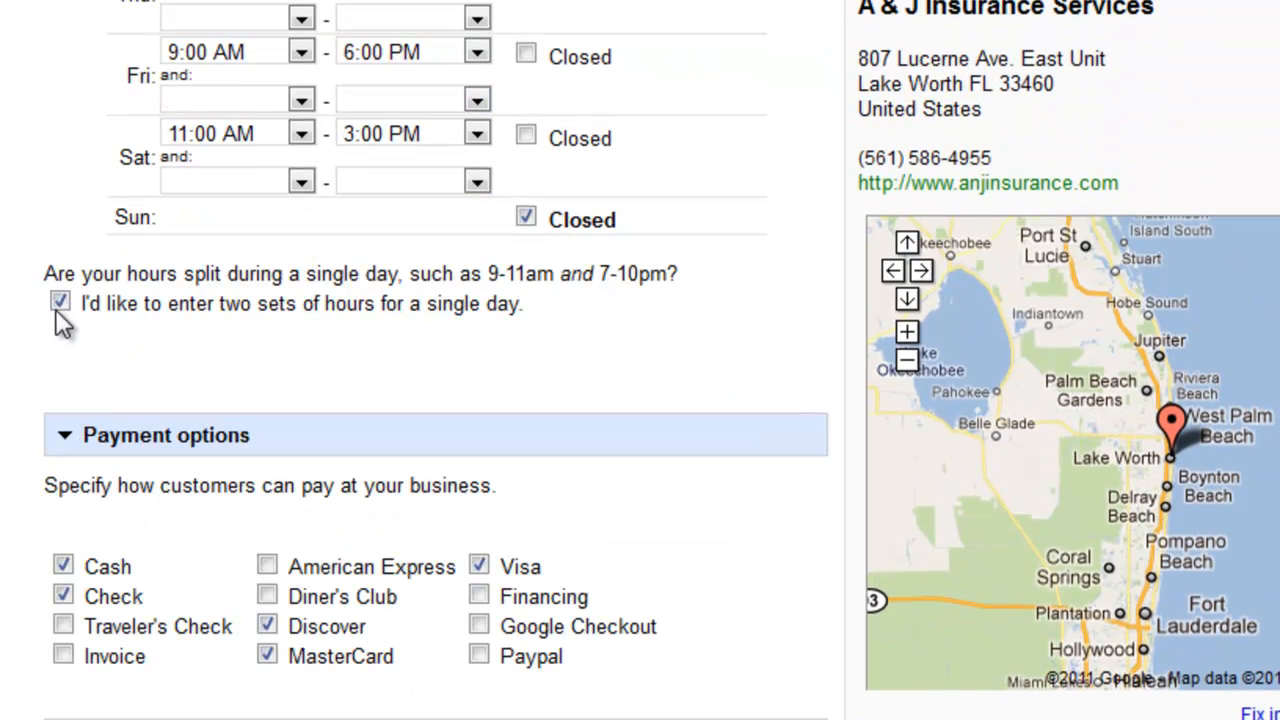
pyautogui.click(60, 302)
pyautogui.scroll(5, 190, 437)
pyautogui.click(427, 262)
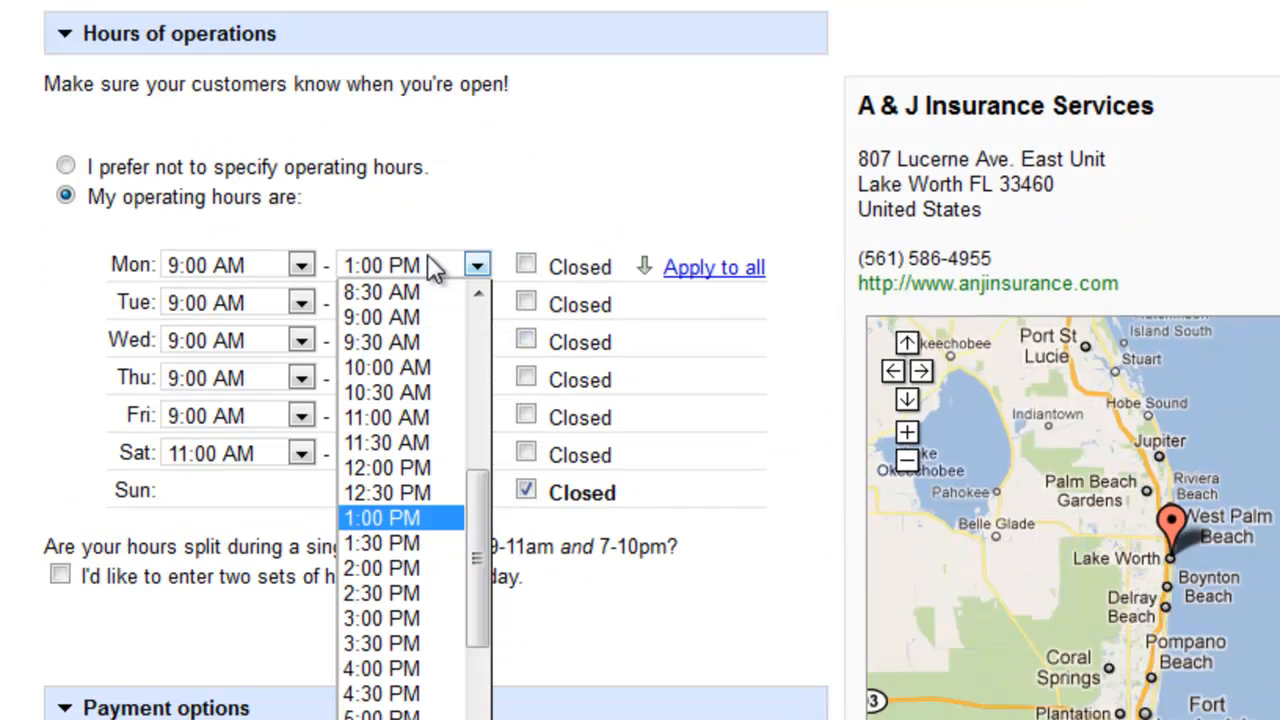
pyautogui.click(400, 716)
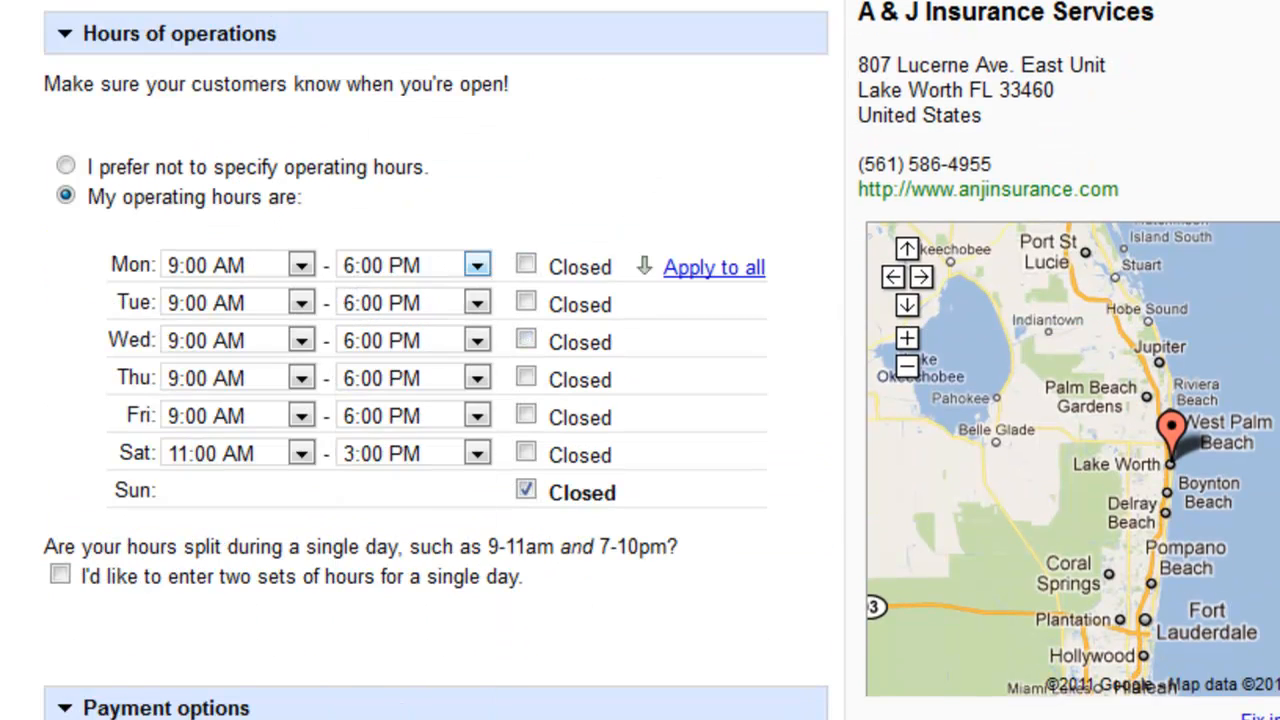
# Step: Examine the listing's payment options, photos, videos and additional details sections
pyautogui.scroll(-3, 343, 674)
pyautogui.scroll(-2, 345, 660)
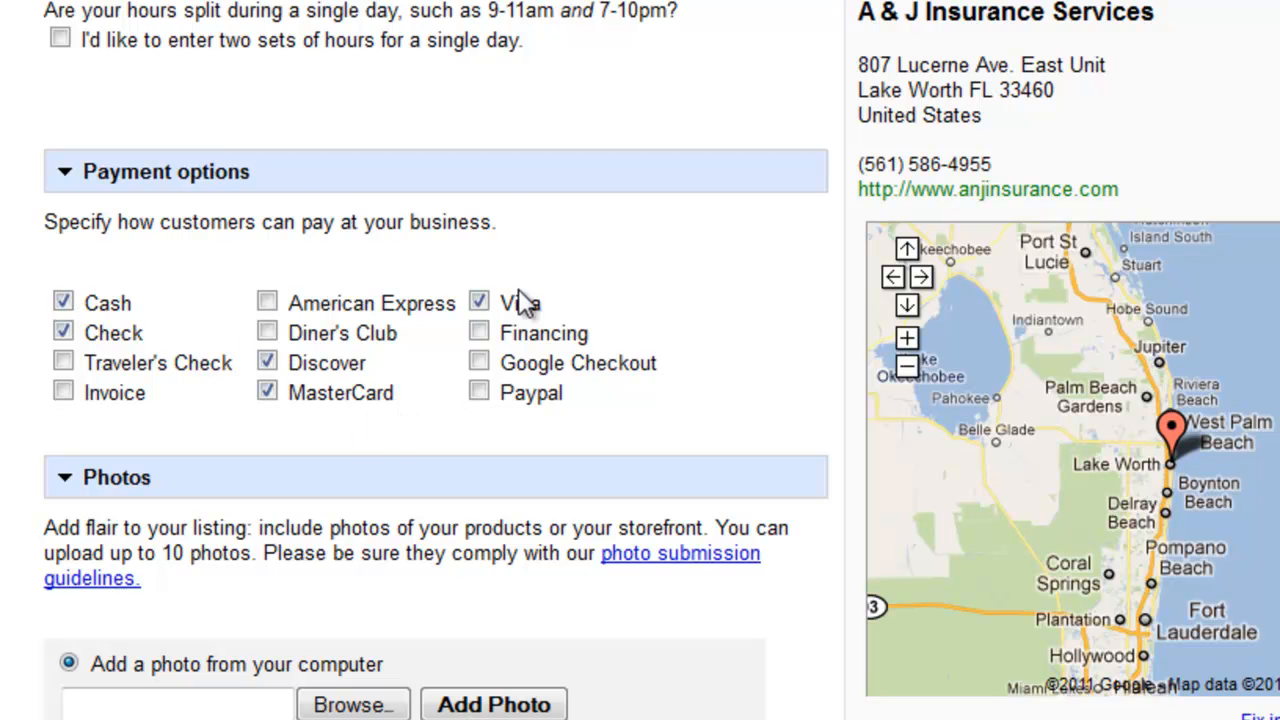
pyautogui.scroll(-5, 354, 543)
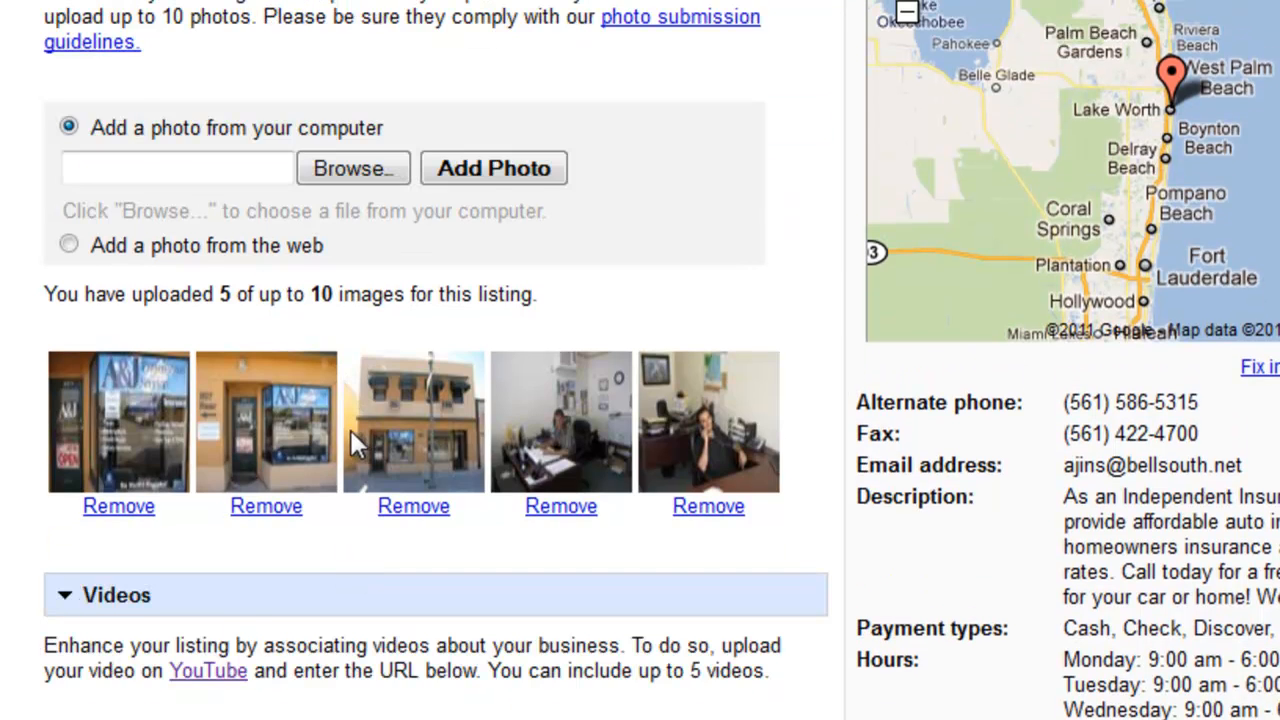
pyautogui.scroll(-3, 352, 440)
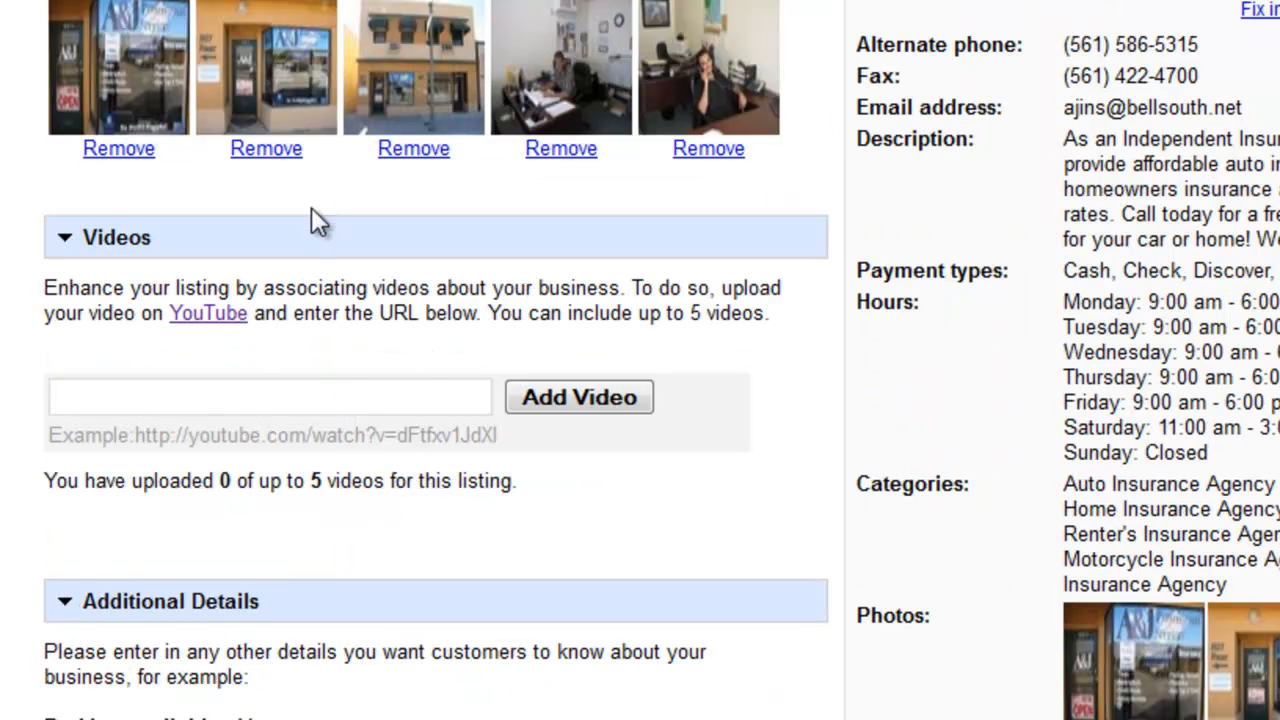
pyautogui.scroll(-2, 311, 212)
pyautogui.moveTo(203, 68); pyautogui.dragTo(36, 68)
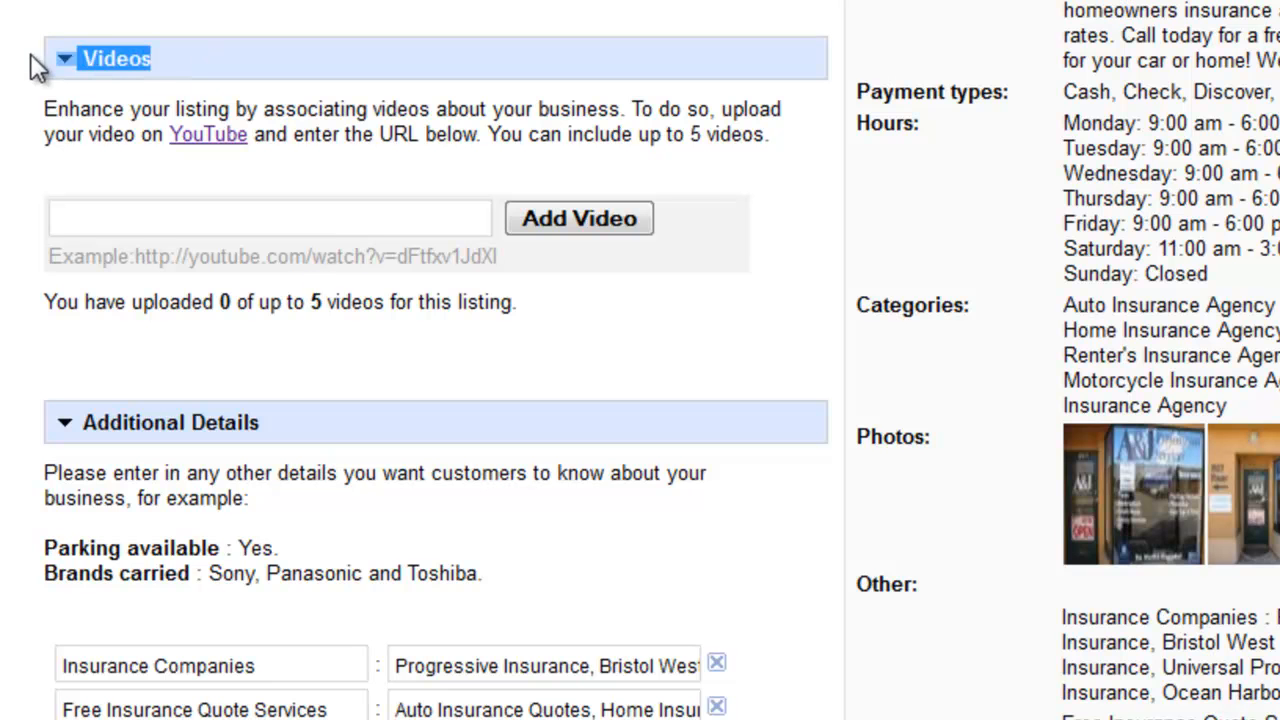
pyautogui.scroll(-3, 267, 367)
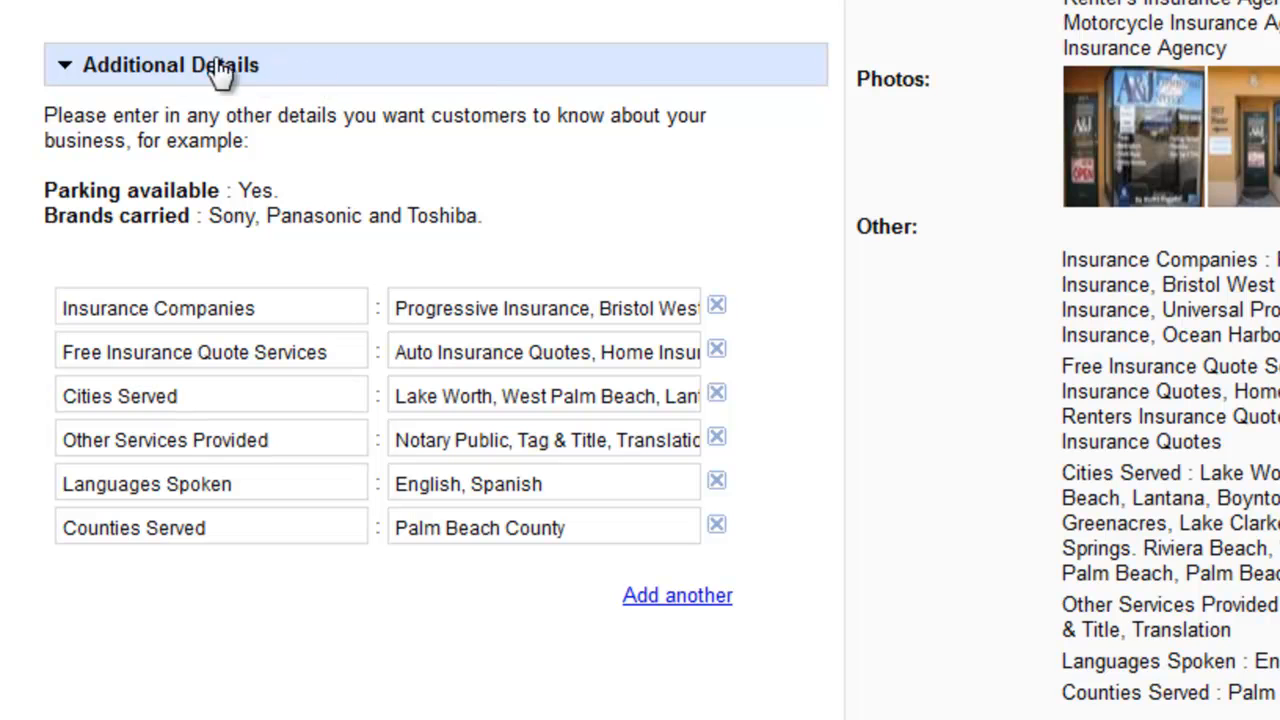
pyautogui.moveTo(309, 74); pyautogui.dragTo(72, 78)
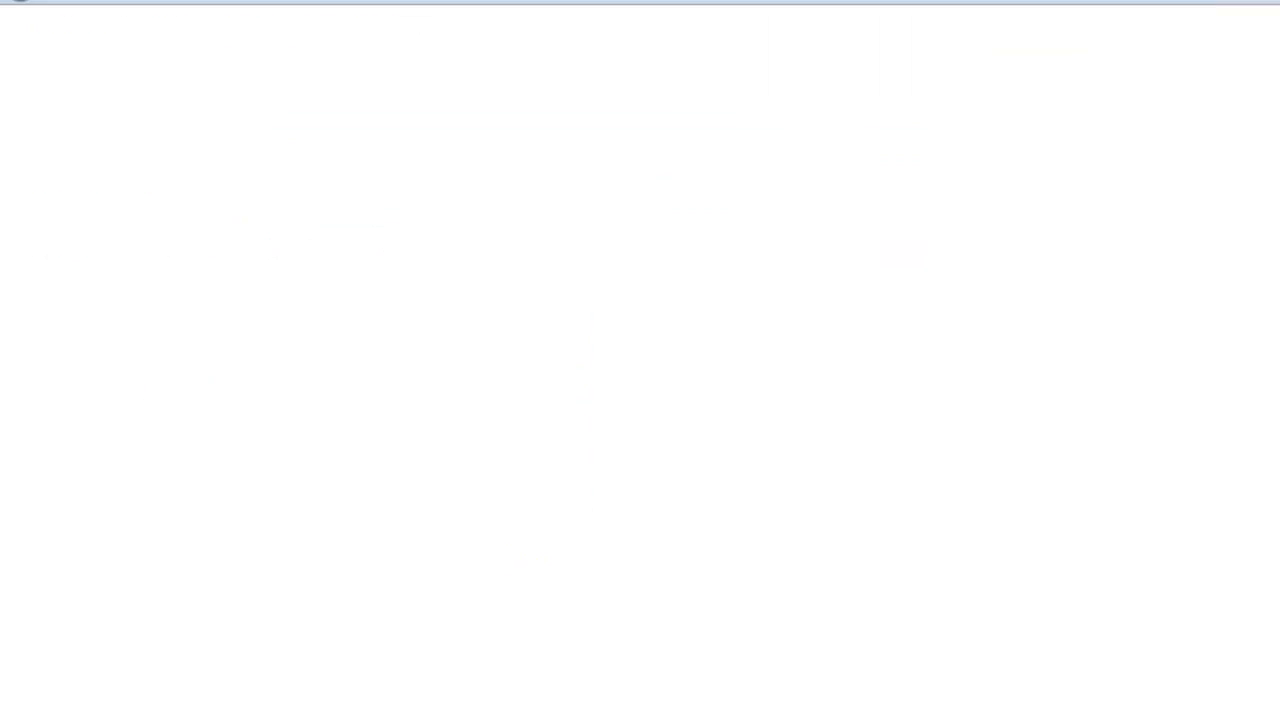
# Step: Go to the google.com home page
pyautogui.write('google.com')
pyautogui.click(260, 17)
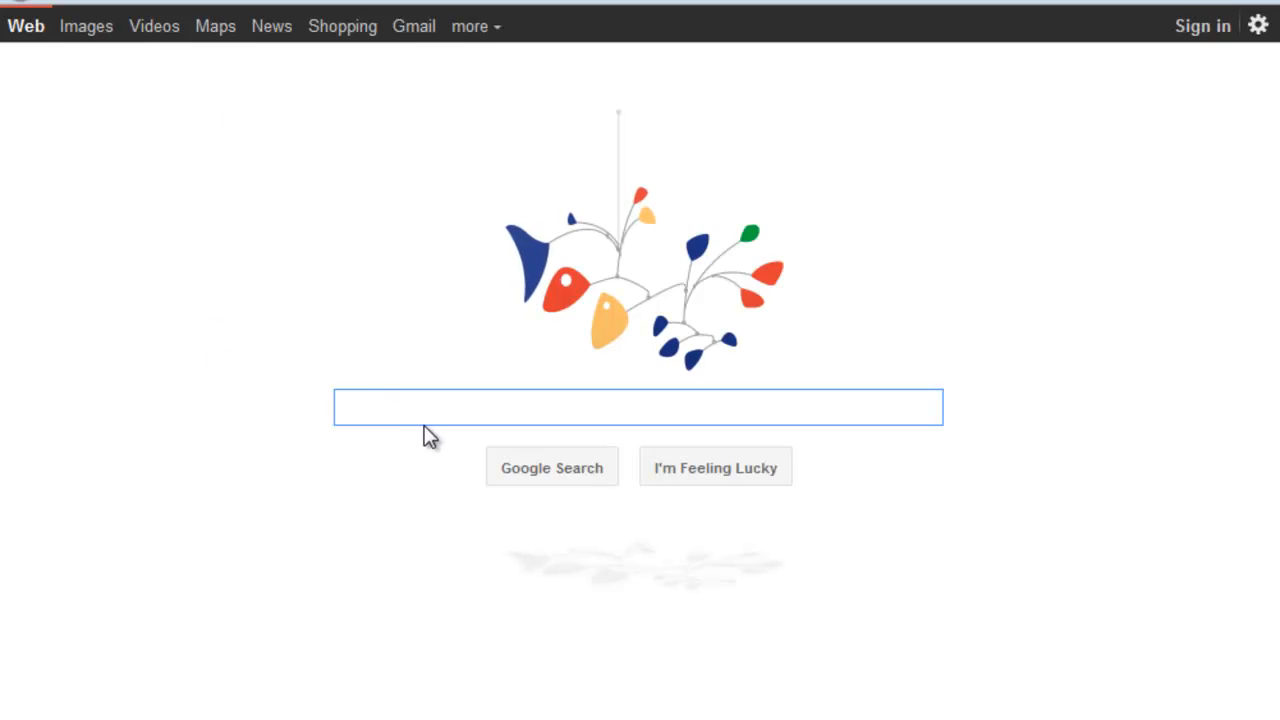
# Step: Search Google for "auto insurance"
pyautogui.write('auto insu')
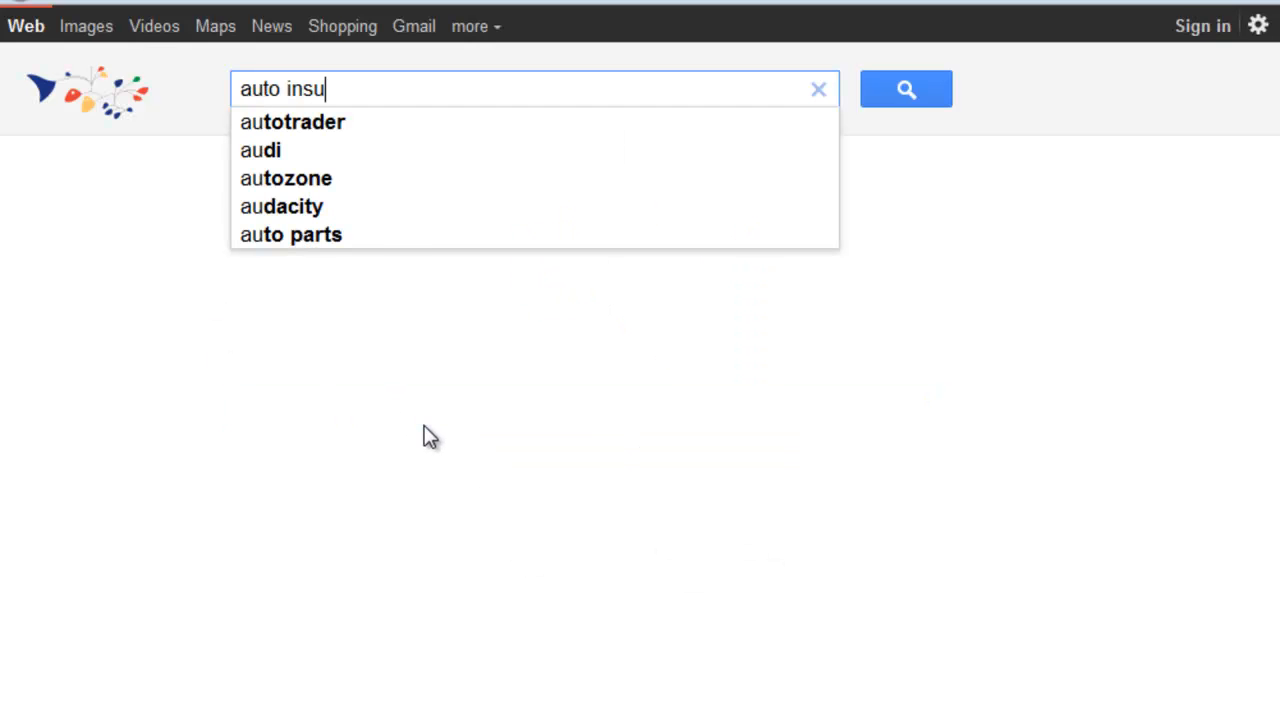
pyautogui.write('rance')
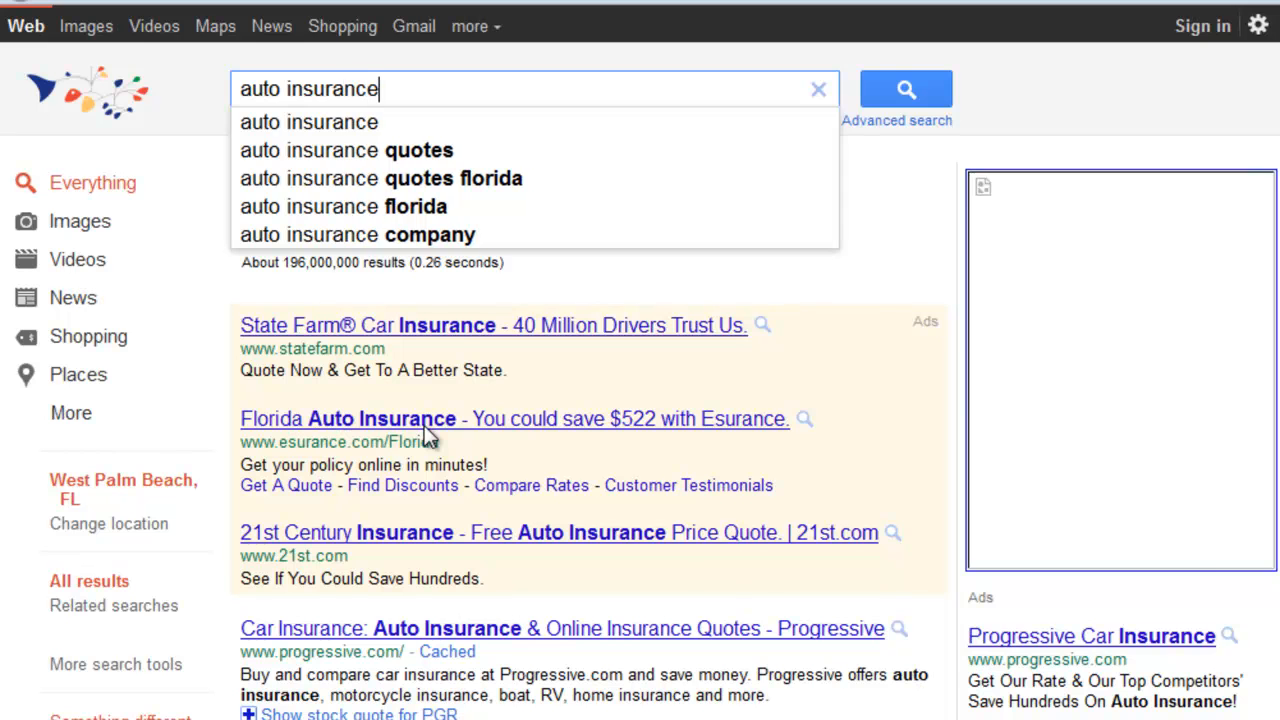
pyautogui.press('Return')
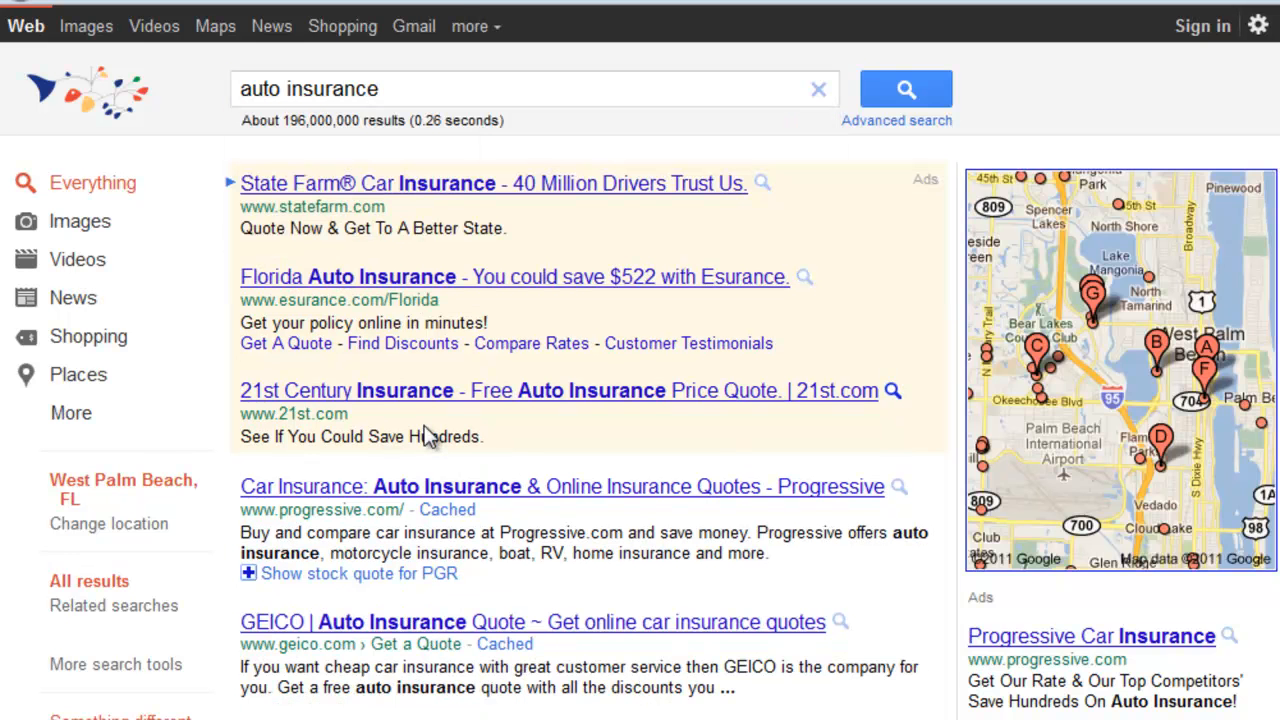
# Step: Extend the search to "auto insurance lake worth" and highlight its service keyword and its city in turn
pyautogui.click(435, 108)
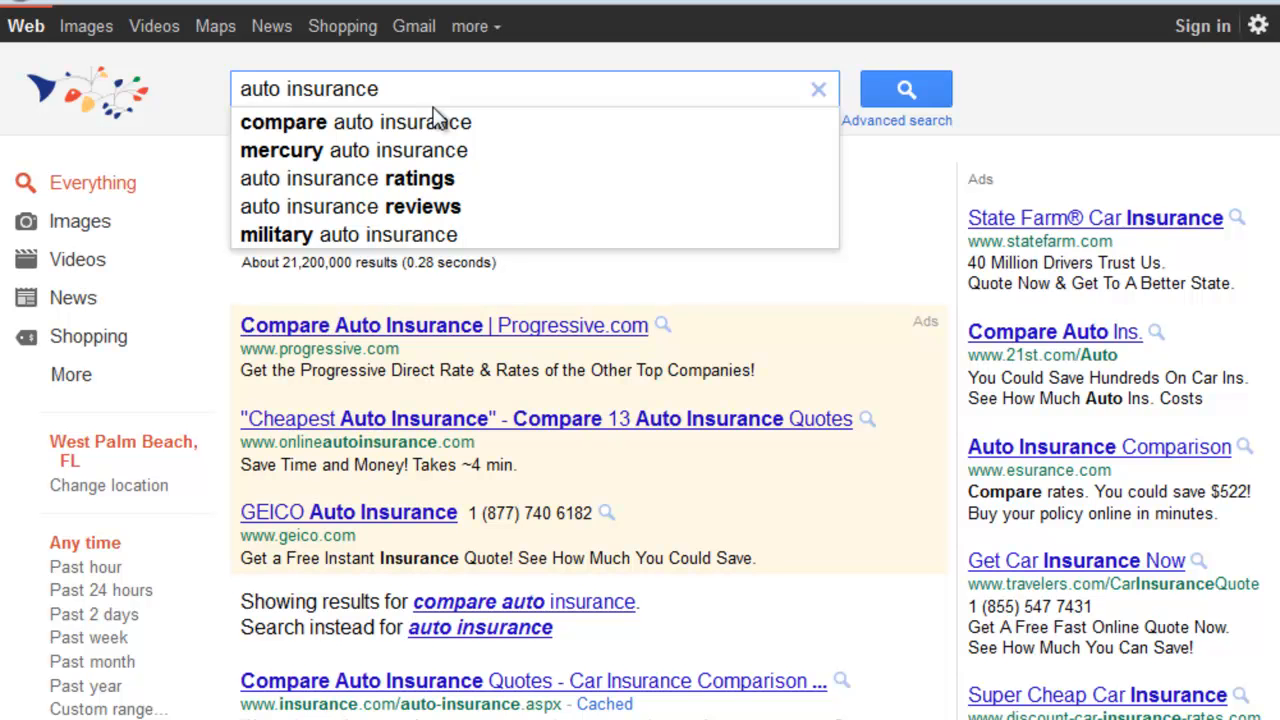
pyautogui.write('lake worth')
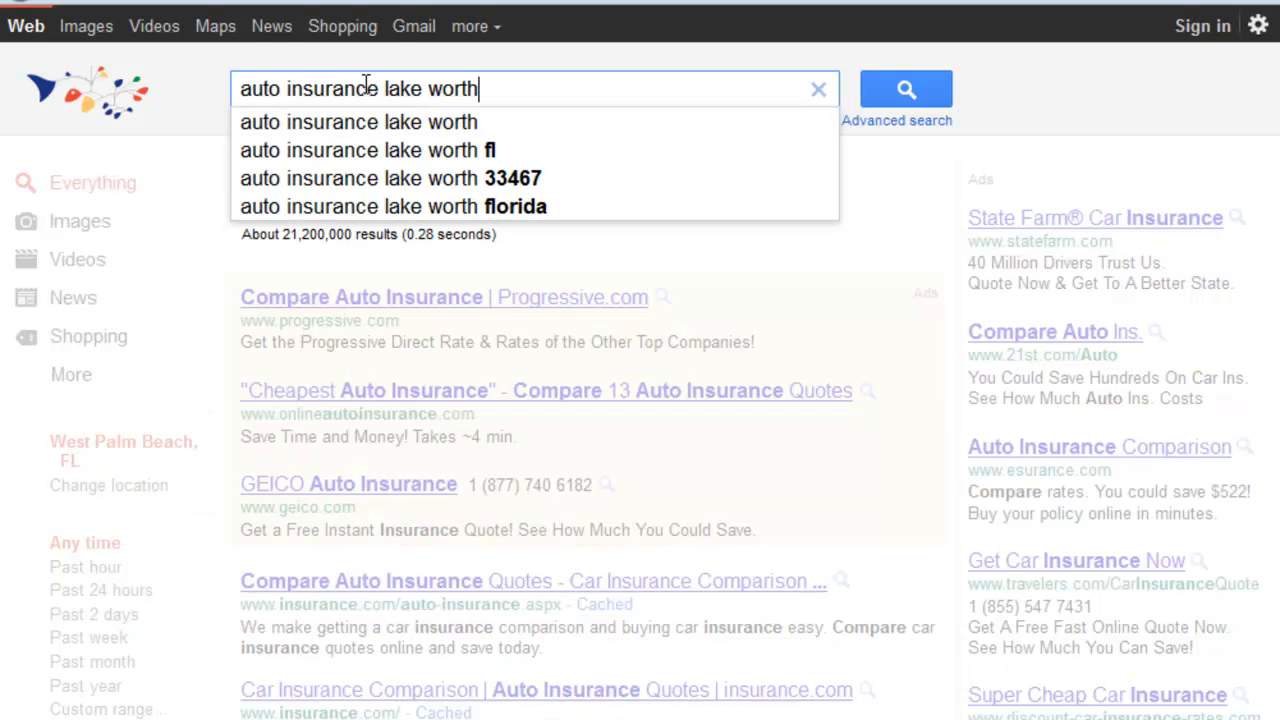
pyautogui.moveTo(379, 88); pyautogui.dragTo(236, 88)
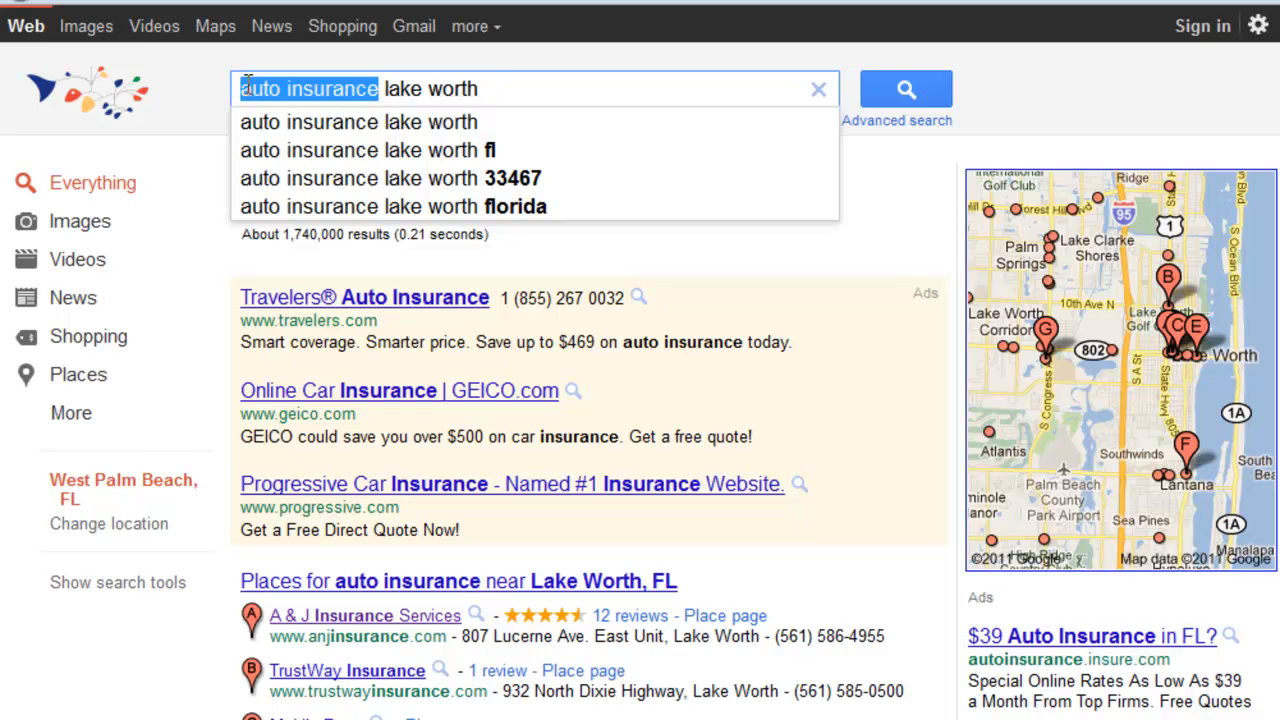
pyautogui.click(492, 88)
pyautogui.moveTo(451, 80); pyautogui.dragTo(385, 88)
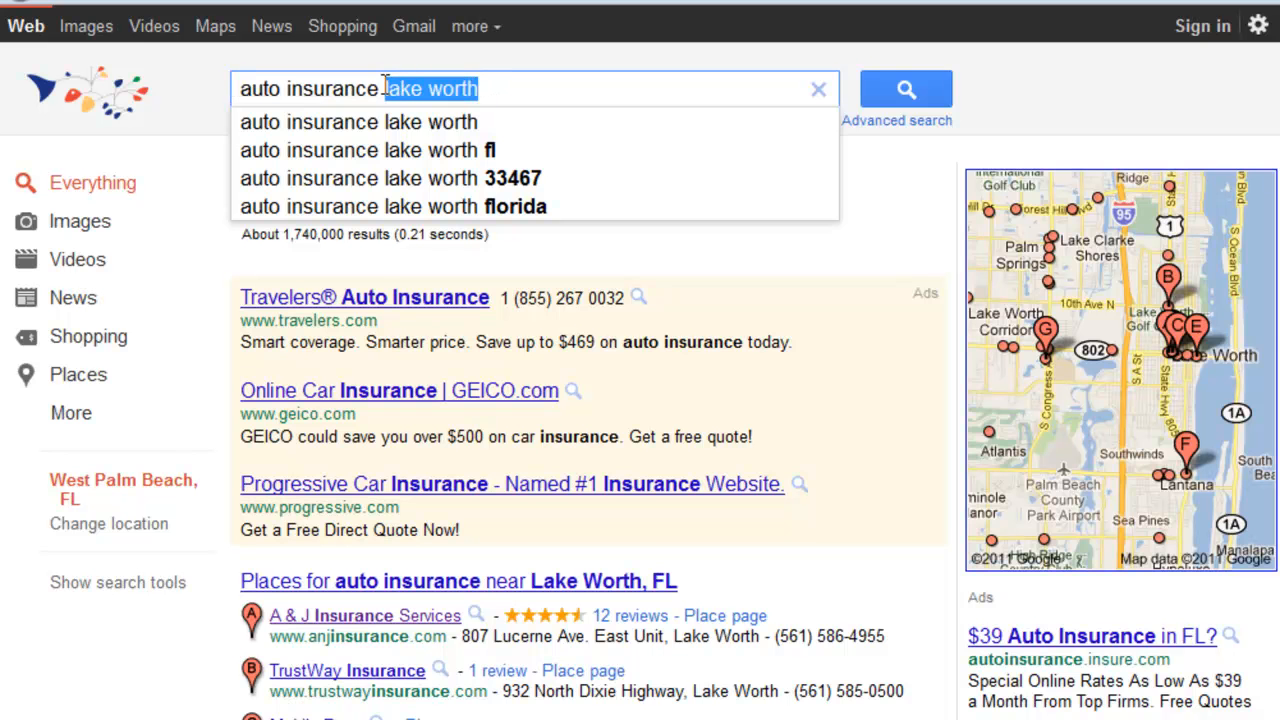
# Step: Open the Place page of A & J Insurance Services from the local results and examine its customer reviews and owner responses
pyautogui.scroll(-2, 396, 208)
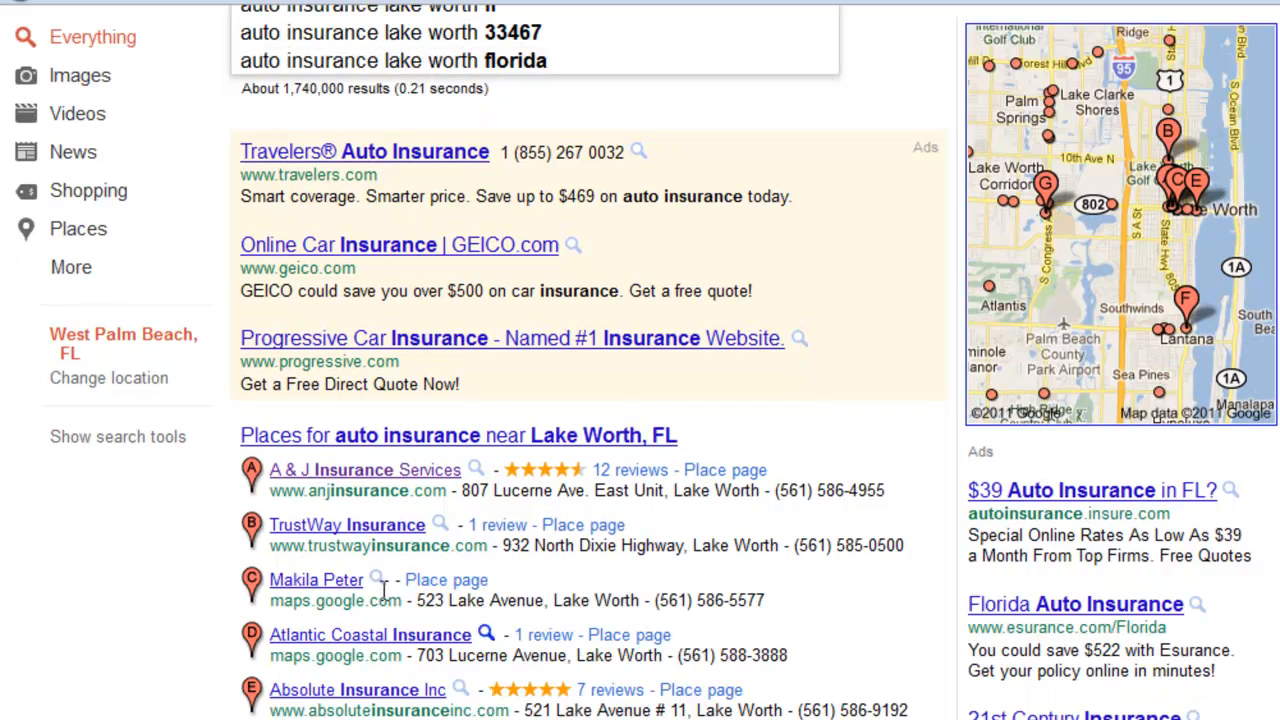
pyautogui.click(745, 472)
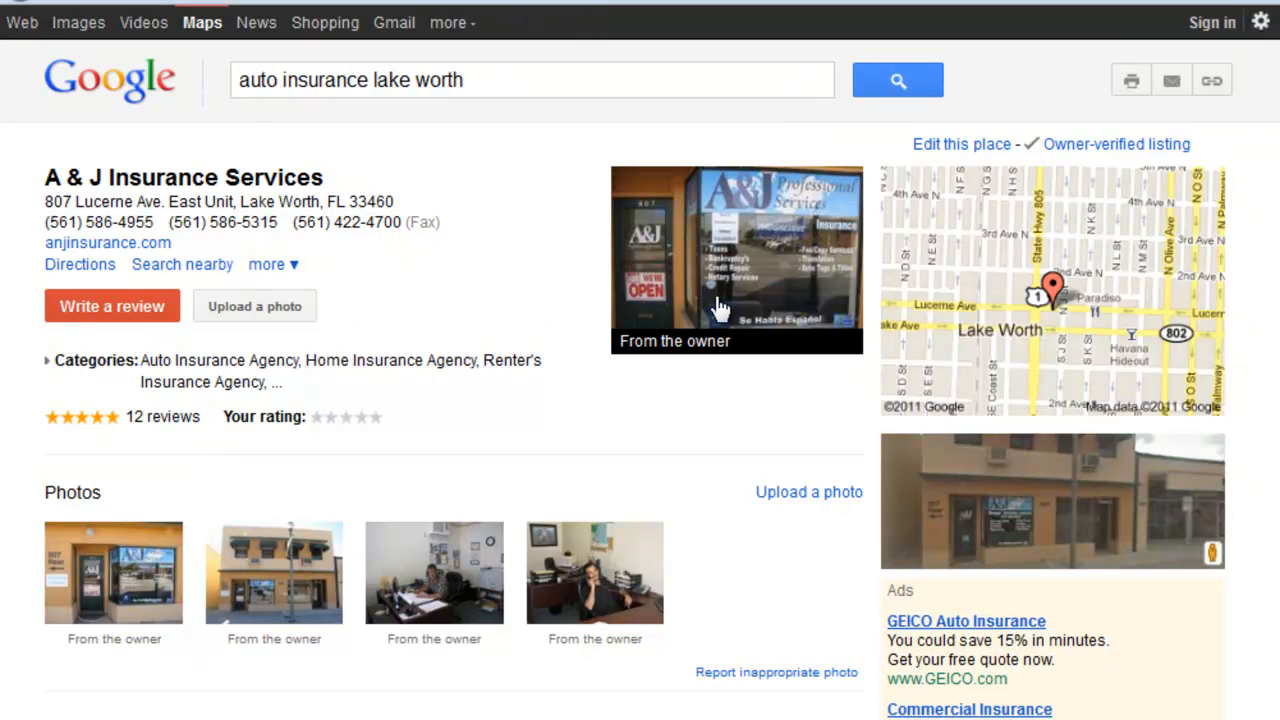
pyautogui.scroll(-6, 722, 305)
pyautogui.scroll(-8, 580, 385)
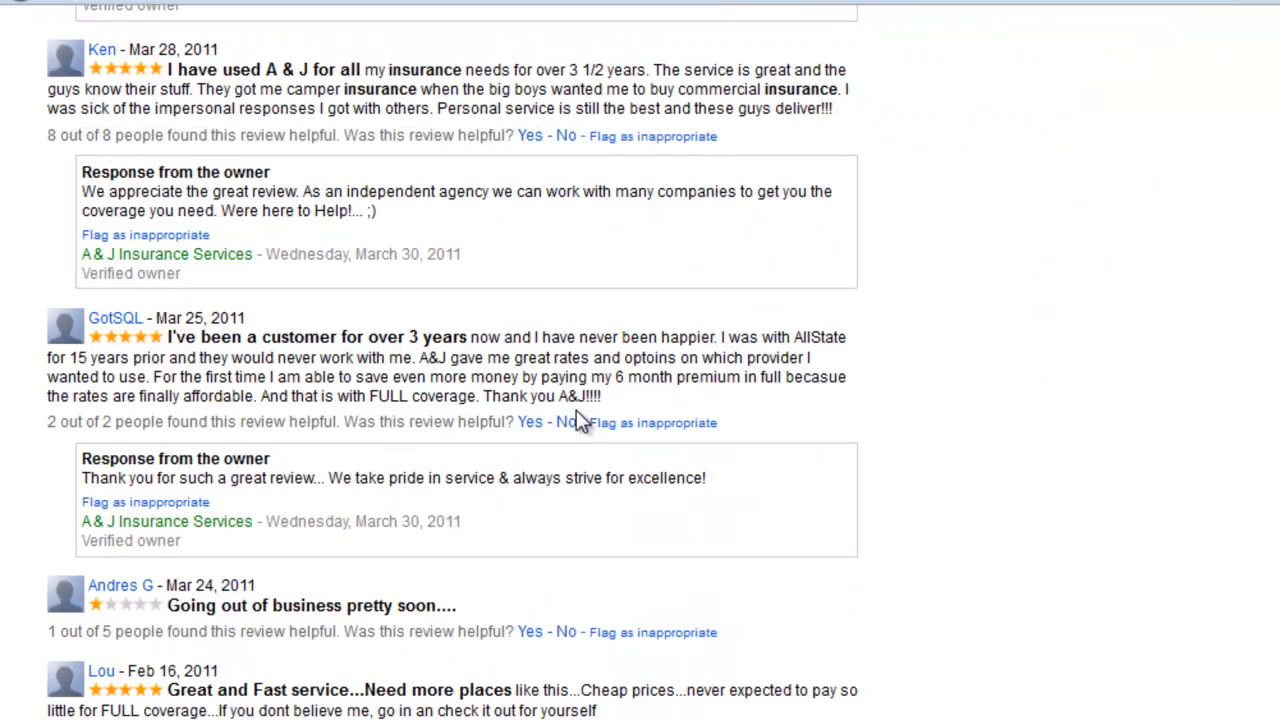
pyautogui.scroll(6, 452, 362)
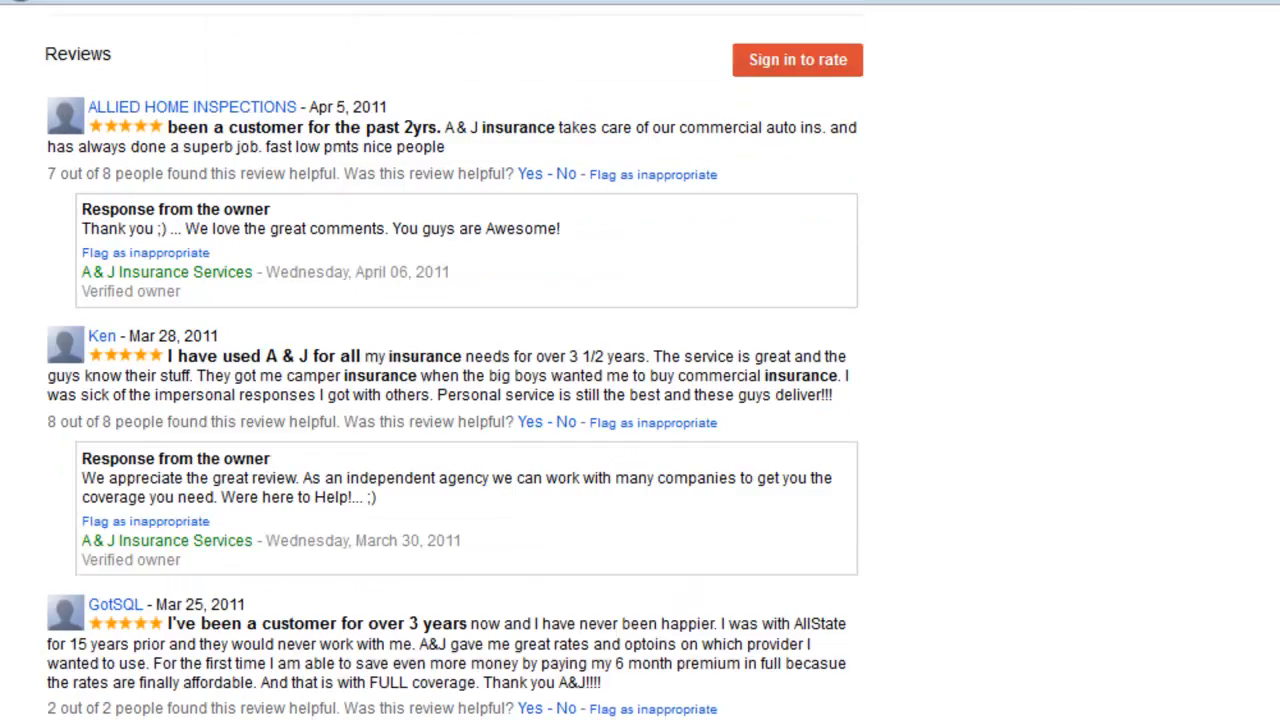
pyautogui.scroll(-2, 1272, 380)
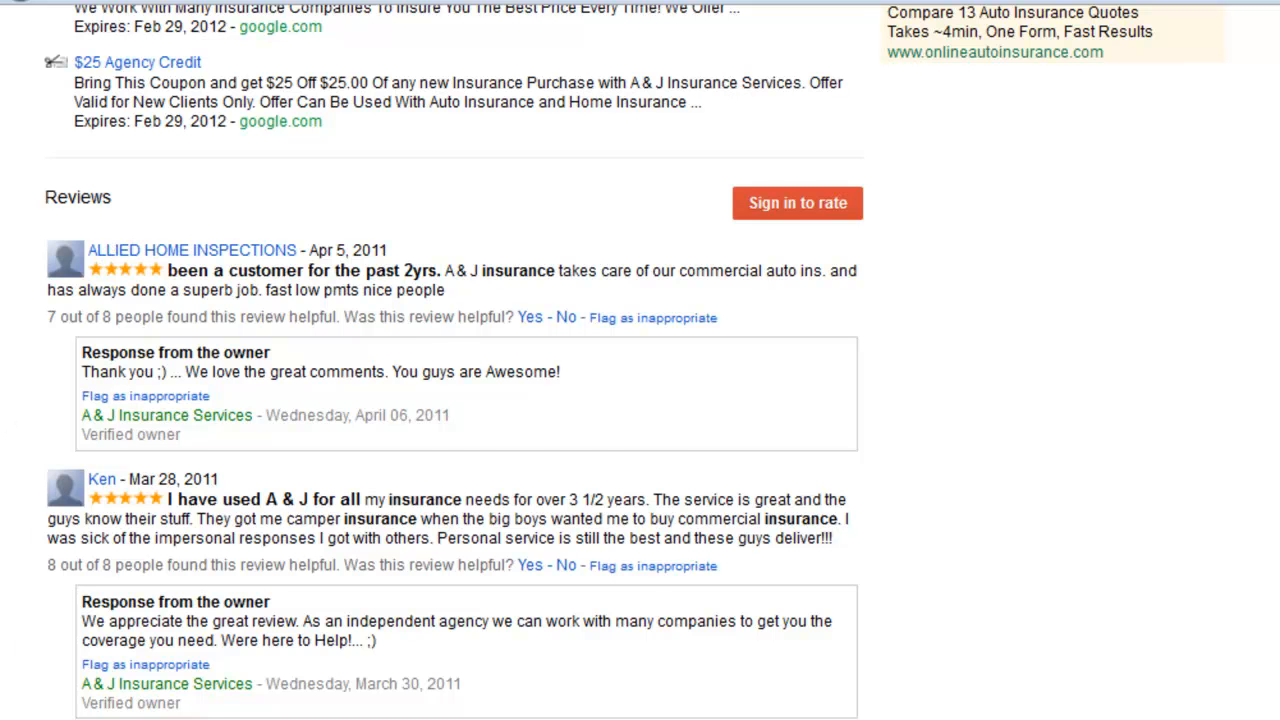
pyautogui.scroll(-5, 213, 697)
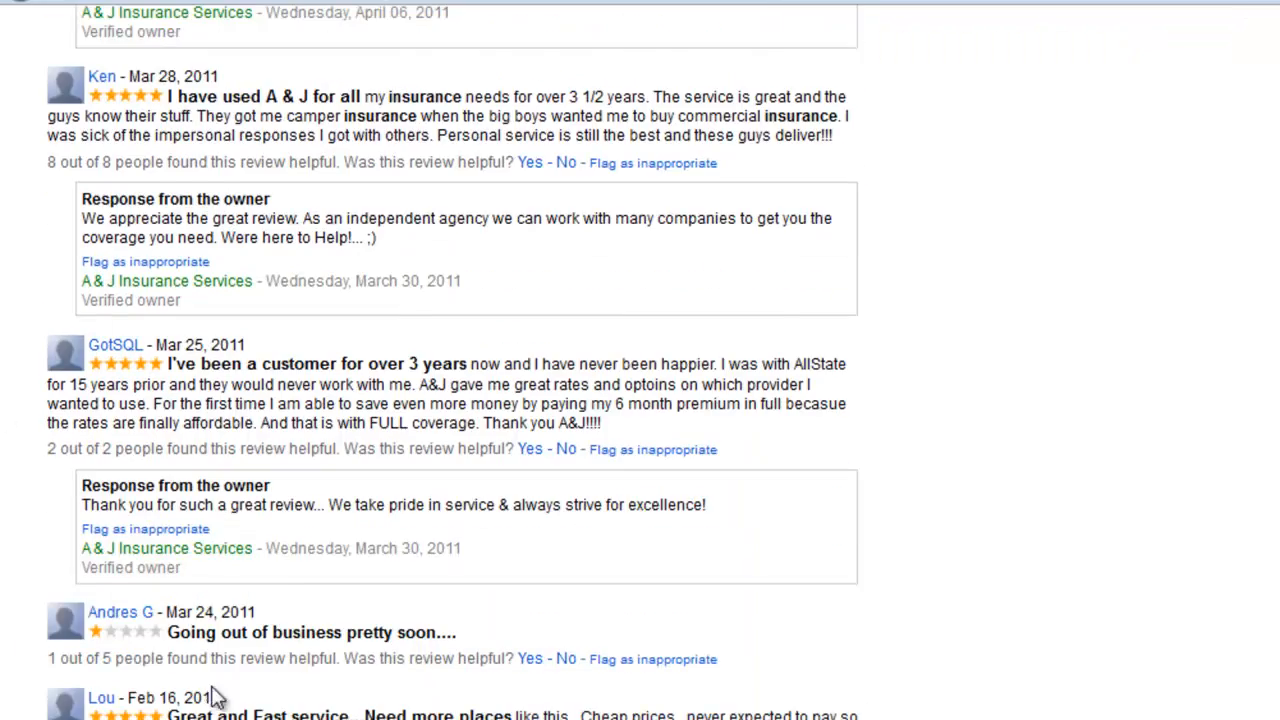
pyautogui.scroll(-3, 213, 697)
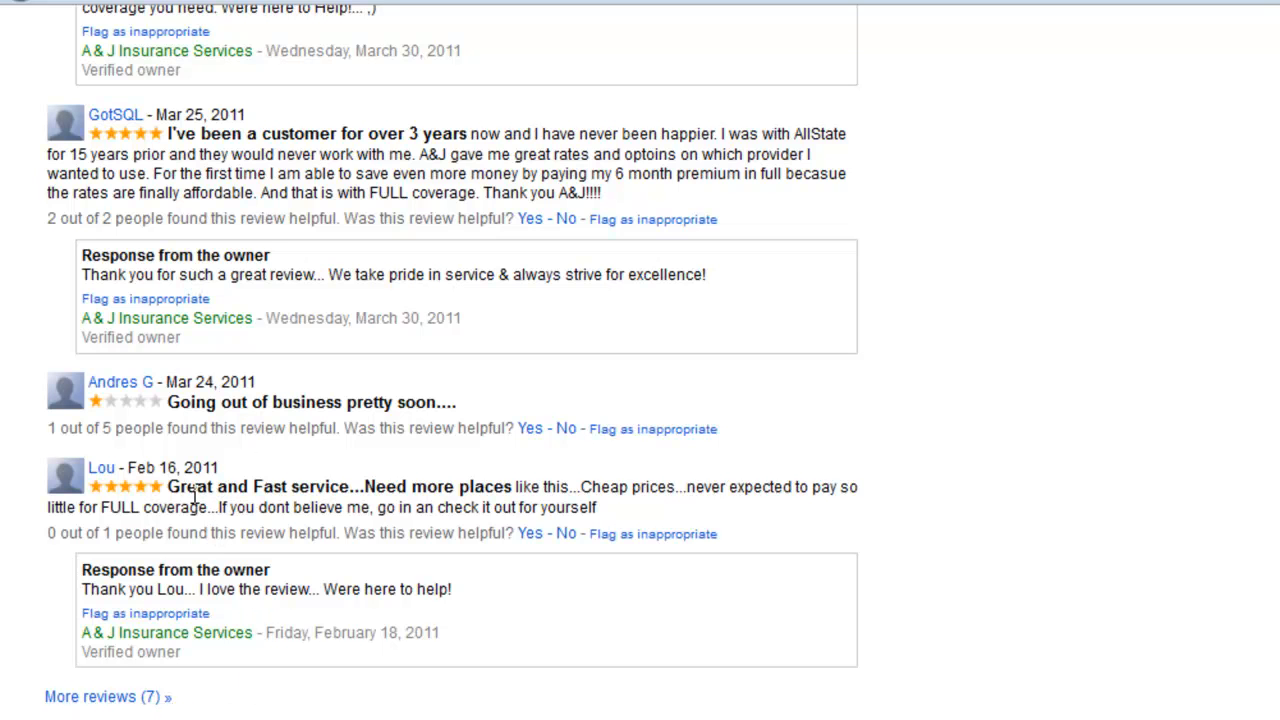
pyautogui.scroll(2, 114, 149)
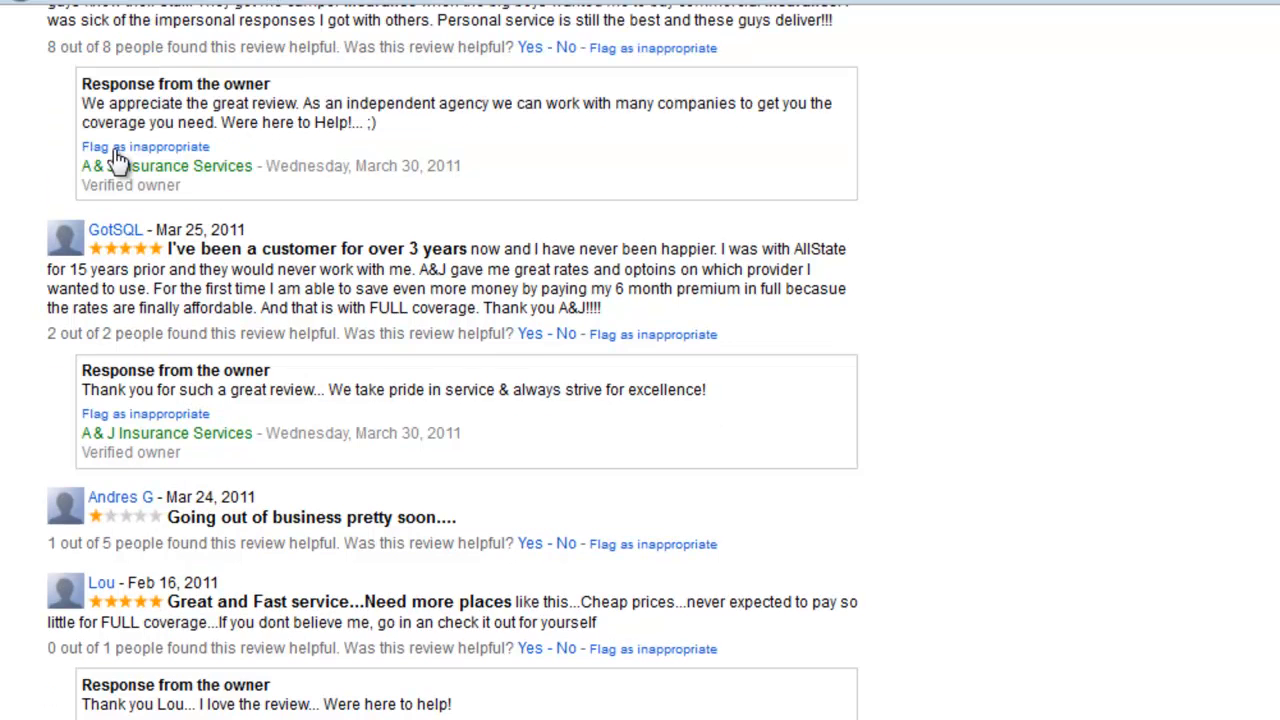
pyautogui.scroll(1, 112, 125)
pyautogui.scroll(1, 112, 125)
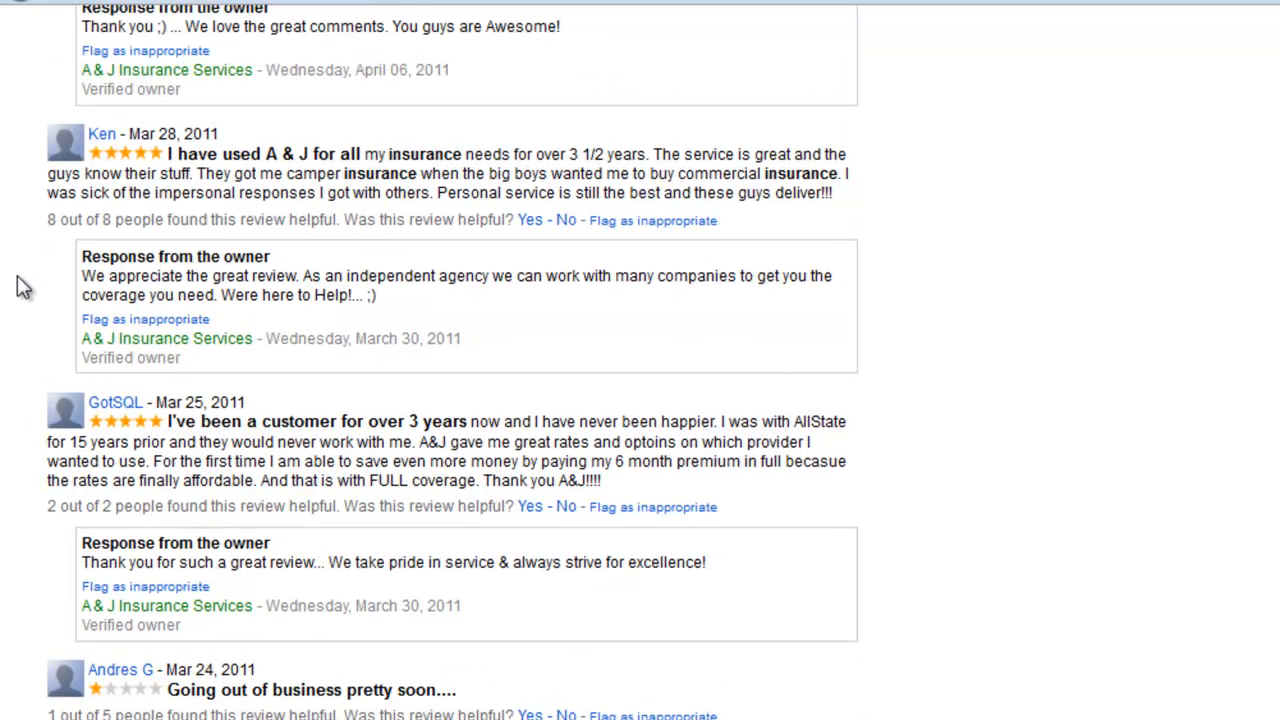
pyautogui.scroll(4, 30, 300)
pyautogui.scroll(-6, 137, 446)
pyautogui.scroll(-8, 142, 527)
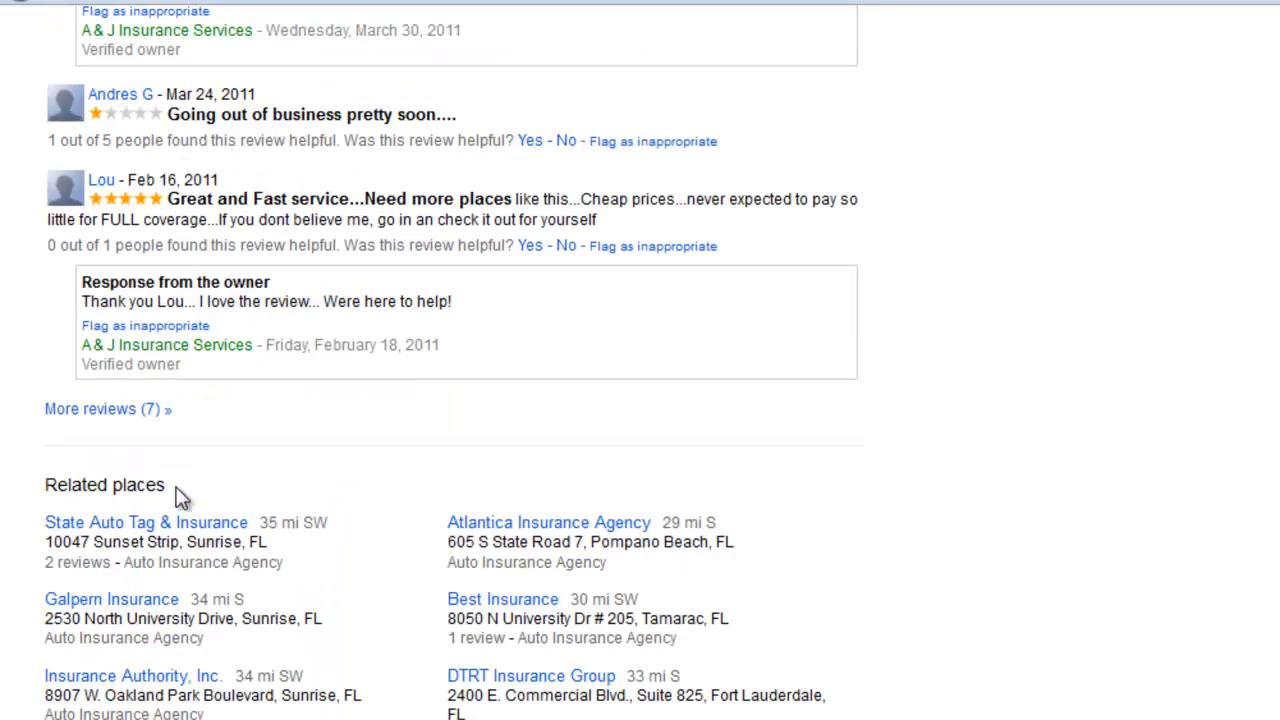
pyautogui.scroll(-3, 180, 500)
pyautogui.scroll(20, 246, 560)
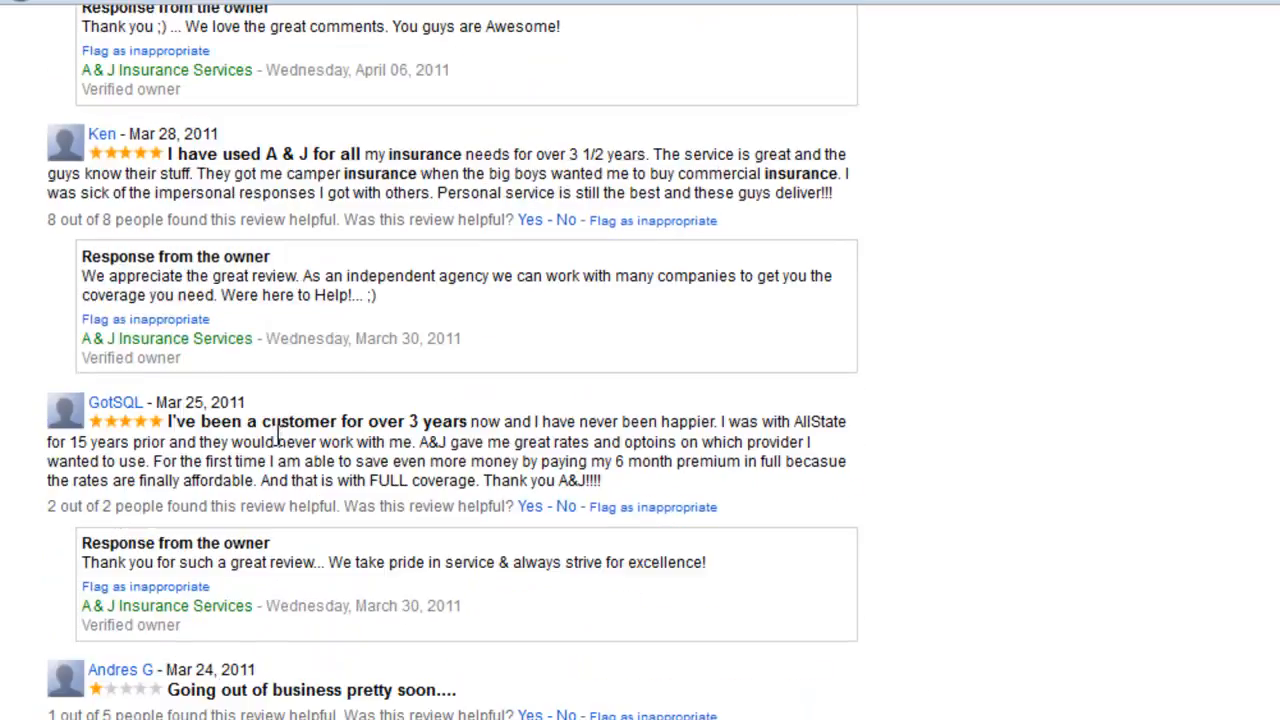
pyautogui.scroll(13, 520, 58)
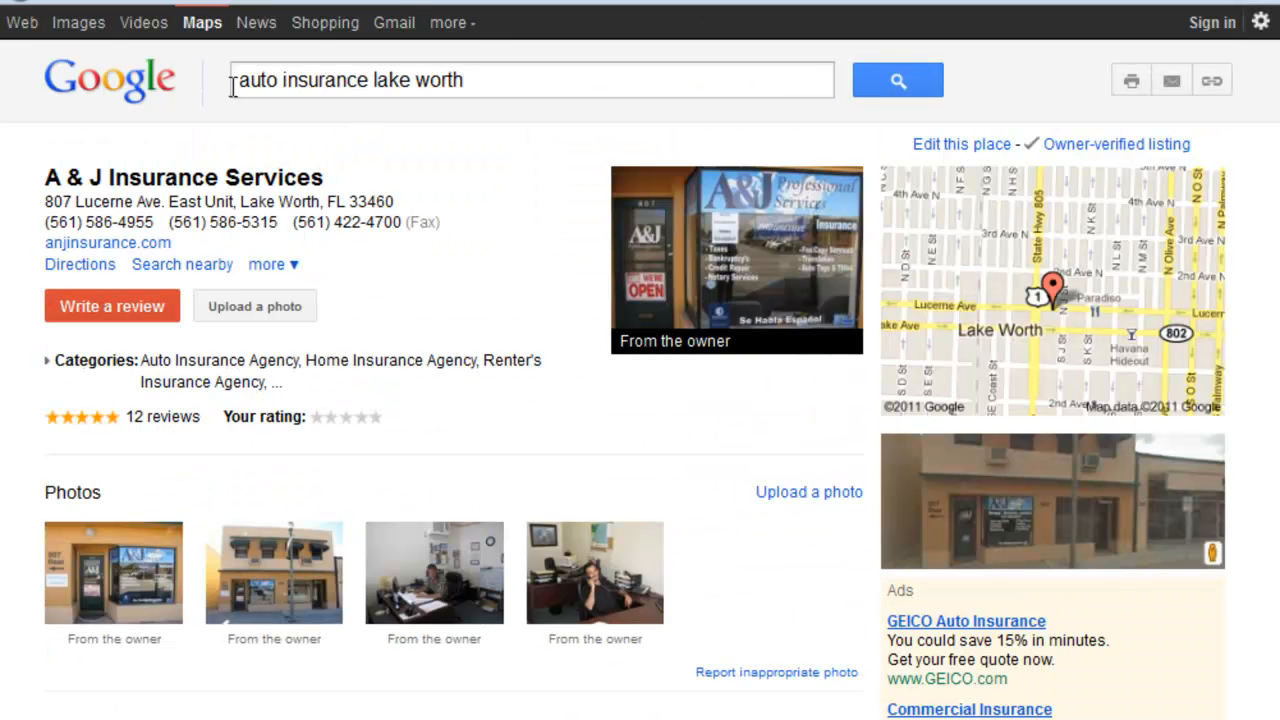
# Step: Highlight the search phrase's service keyword and city, and examine the matching Auto Insurance Agency category in the listing's edit form
pyautogui.moveTo(240, 82); pyautogui.dragTo(378, 90)
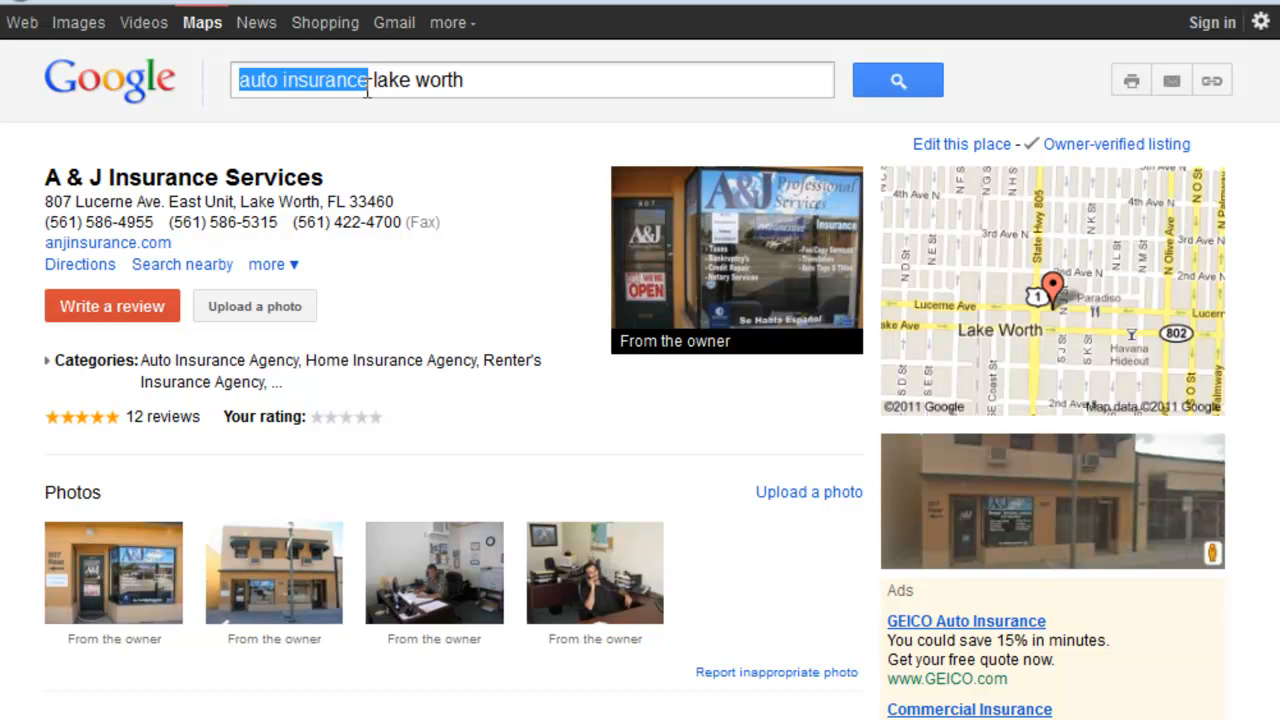
pyautogui.moveTo(480, 80); pyautogui.dragTo(371, 90)
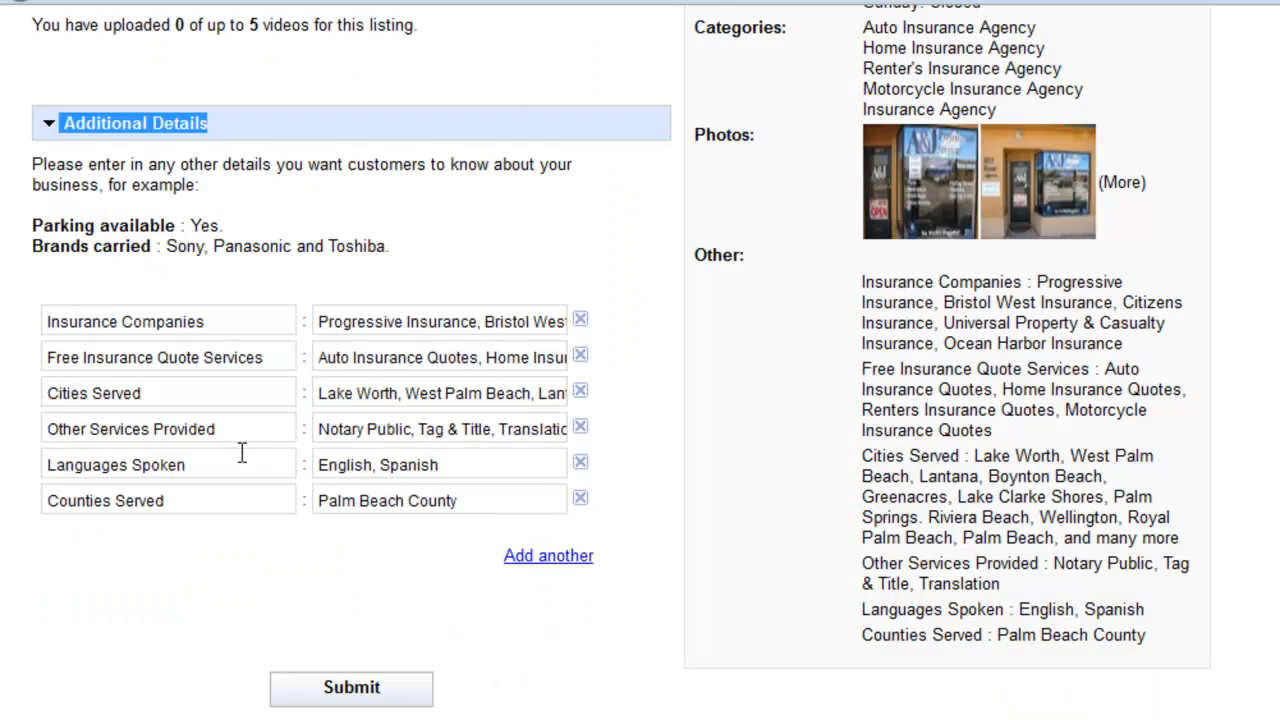
pyautogui.scroll(15, 222, 456)
pyautogui.scroll(10, 268, 372)
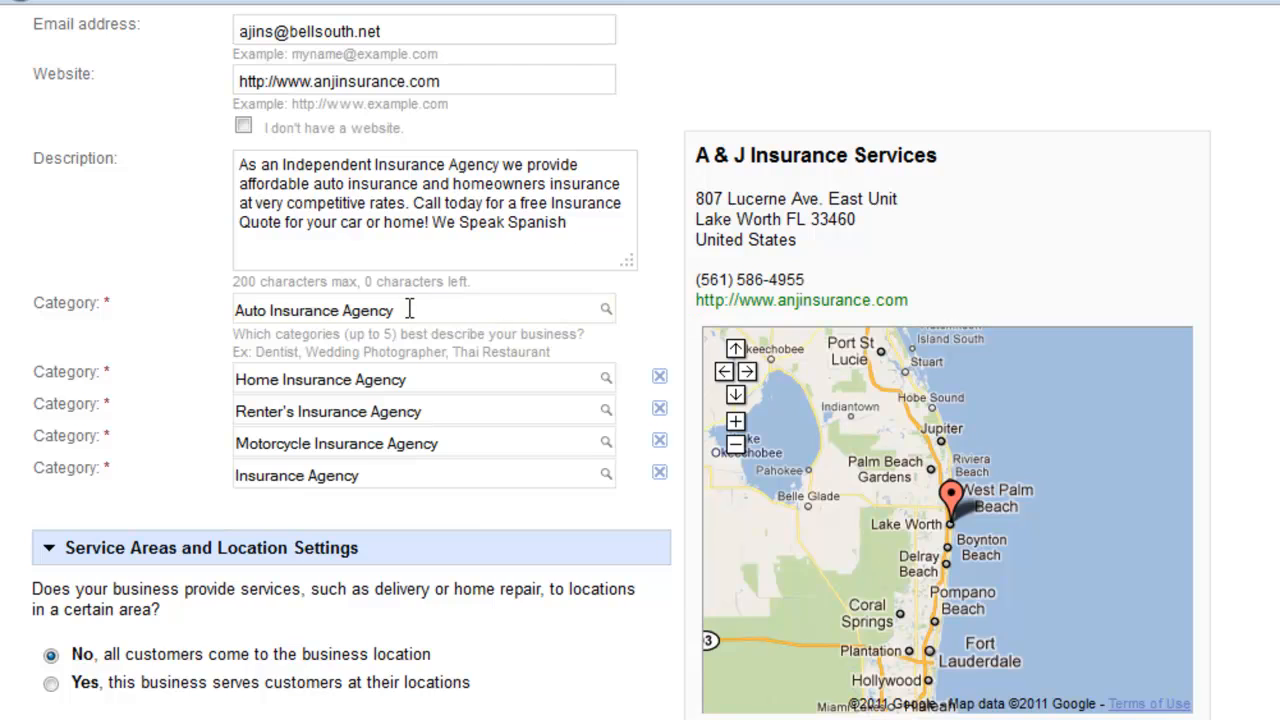
pyautogui.moveTo(409, 310); pyautogui.dragTo(93, 308)
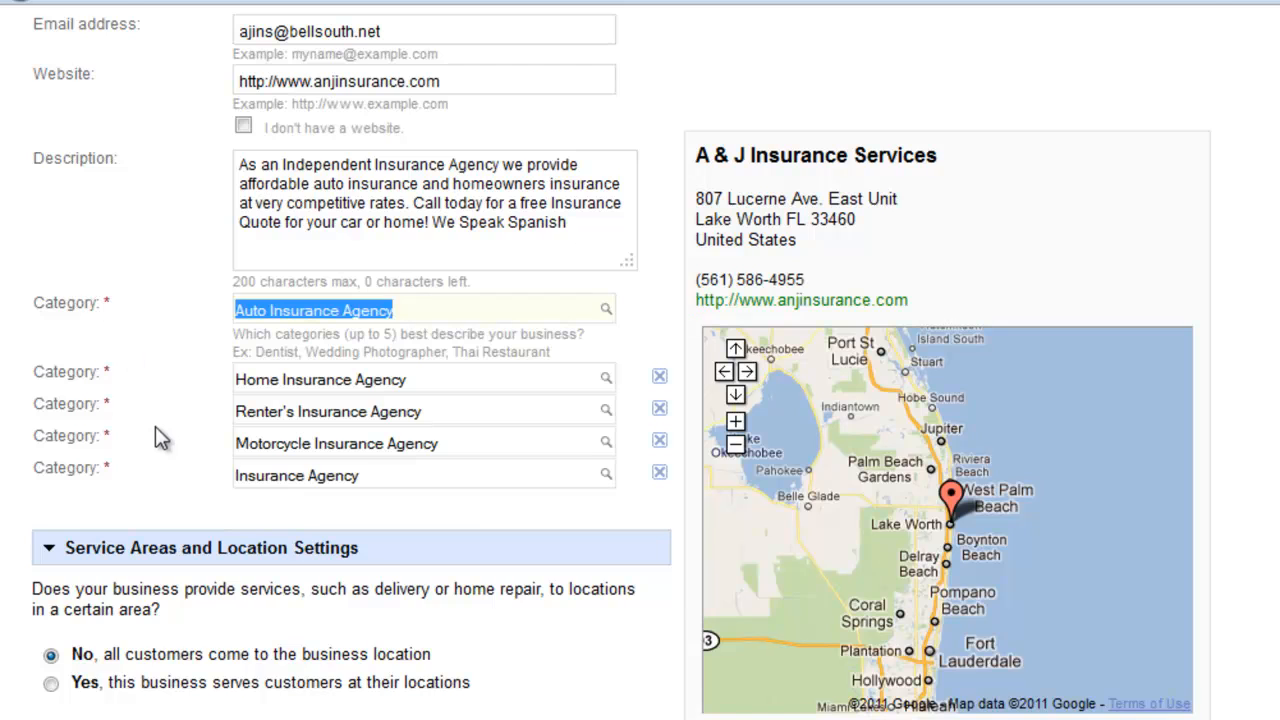
# Step: Examine the Additional Details section of the listing form, collapsing and re-expanding it
pyautogui.scroll(-13, 155, 426)
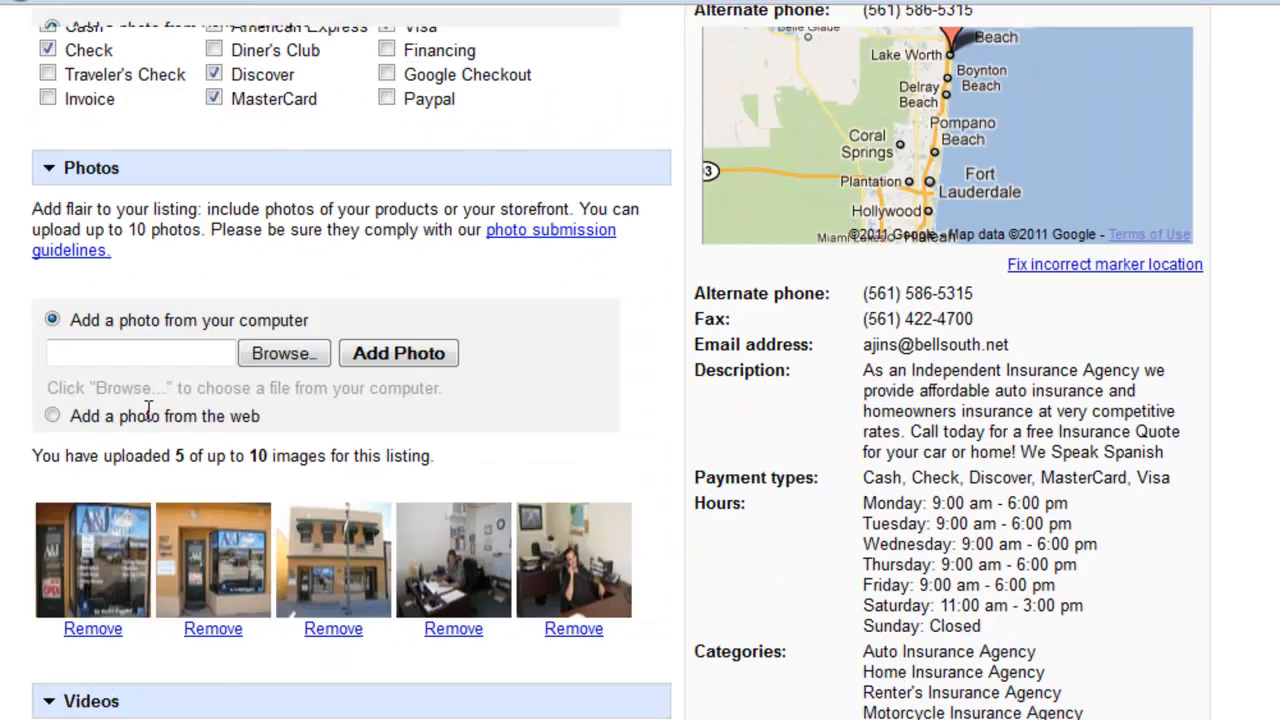
pyautogui.scroll(-13, 154, 419)
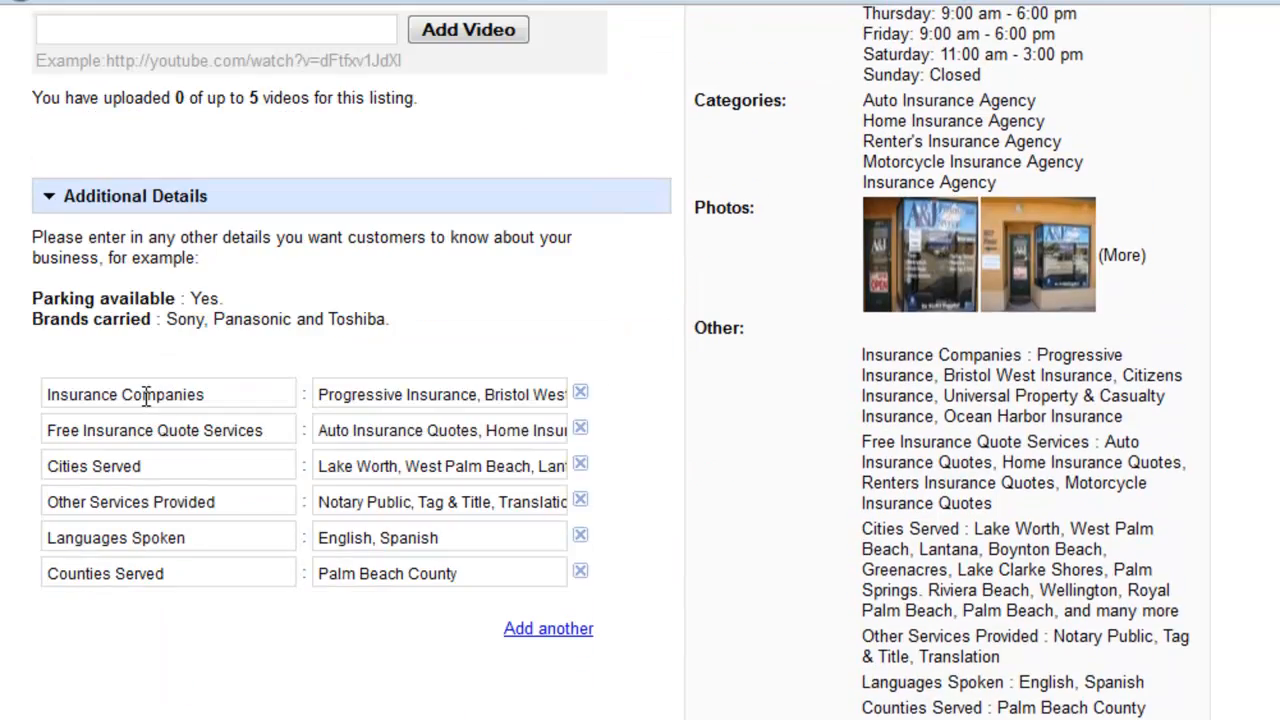
pyautogui.scroll(-1, 221, 328)
pyautogui.moveTo(208, 123); pyautogui.dragTo(64, 124)
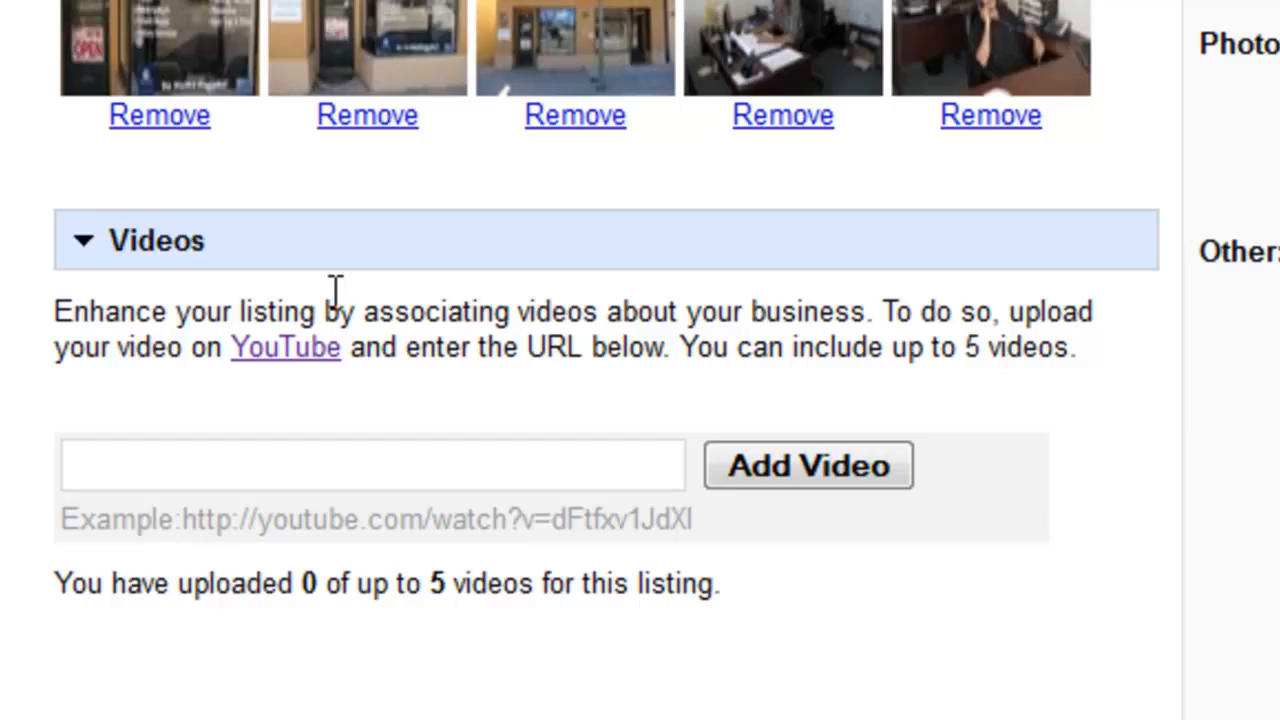
pyautogui.scroll(-3, 334, 291)
pyautogui.click(65, 406)
pyautogui.click(72, 411)
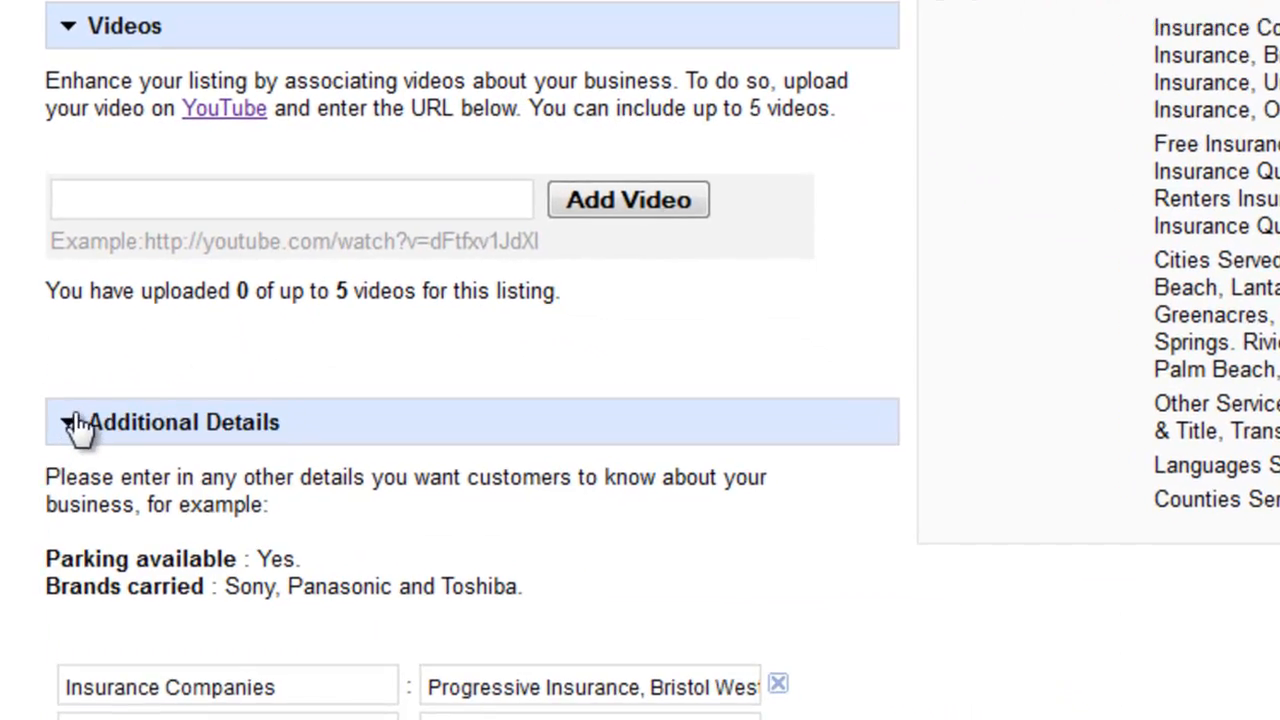
pyautogui.scroll(-3, 100, 470)
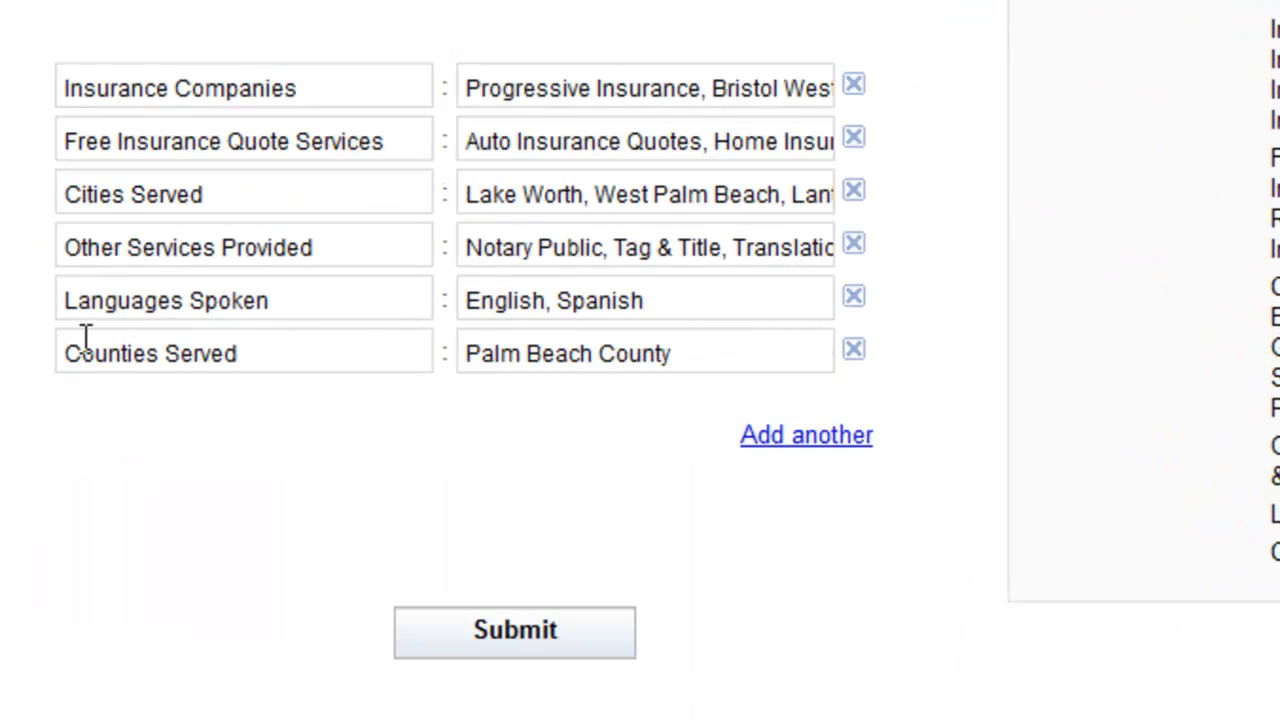
# Step: Review the labels and full values of the Insurance Companies and Free Insurance Quote Services entries in the additional details
pyautogui.click(314, 77)
pyautogui.hotkey('ctrl', 'a')
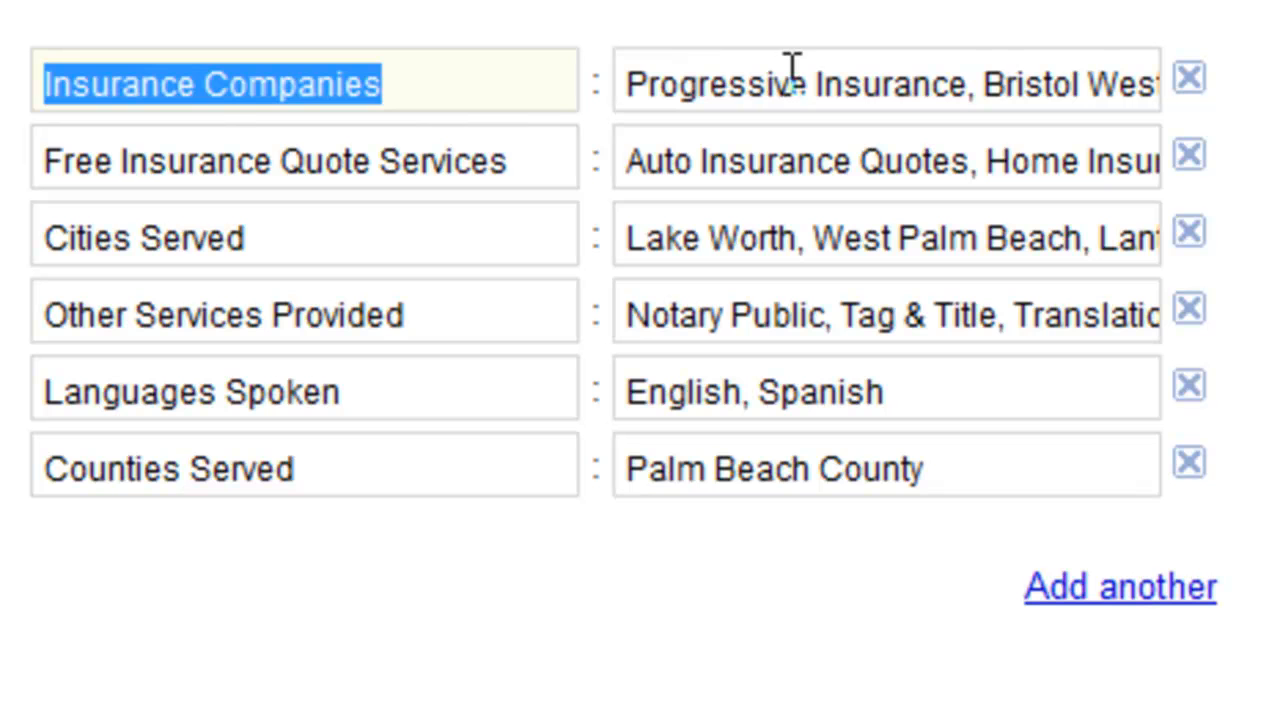
pyautogui.moveTo(792, 72); pyautogui.dragTo(1018, 88)
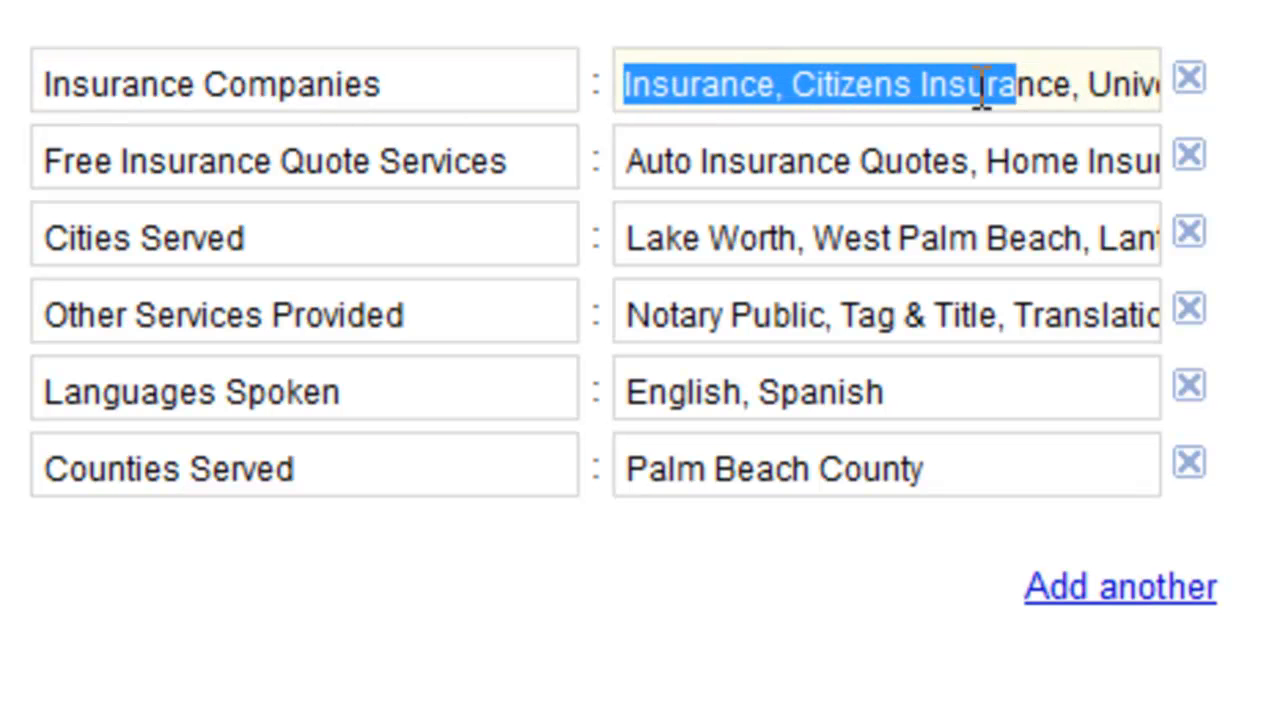
pyautogui.click(851, 89)
pyautogui.moveTo(834, 100); pyautogui.dragTo(517, 88)
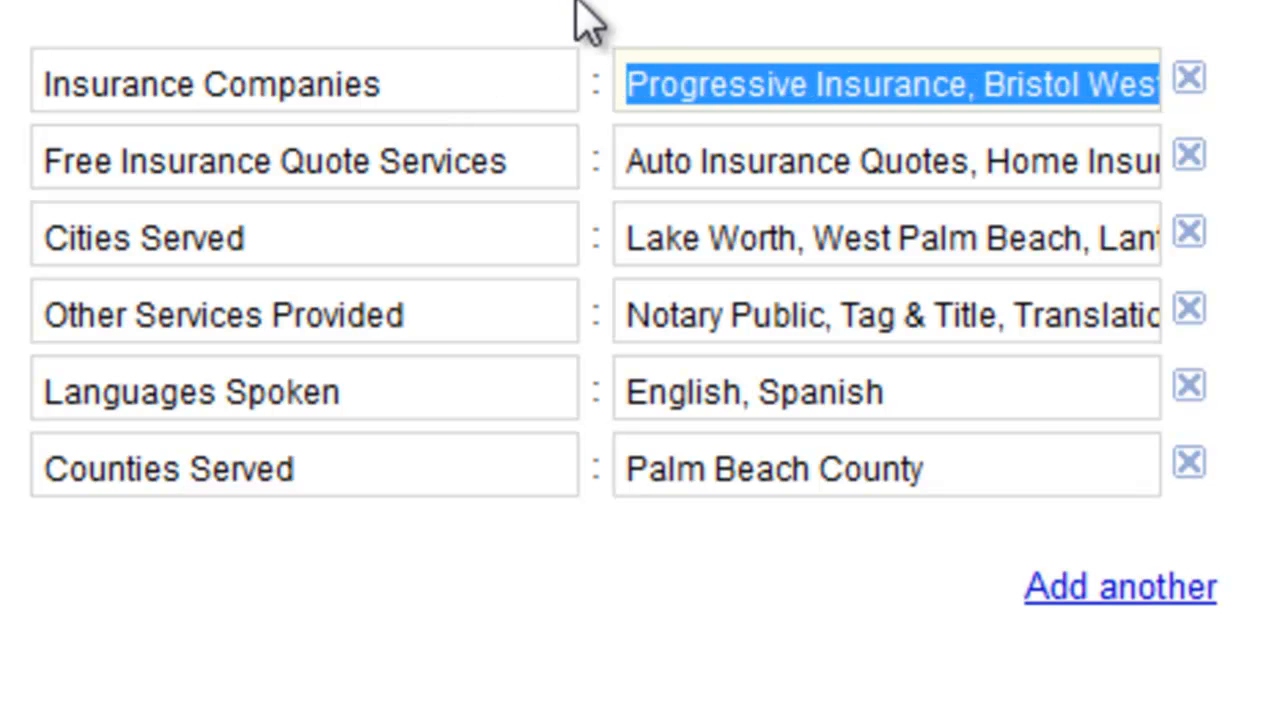
pyautogui.click(735, 2)
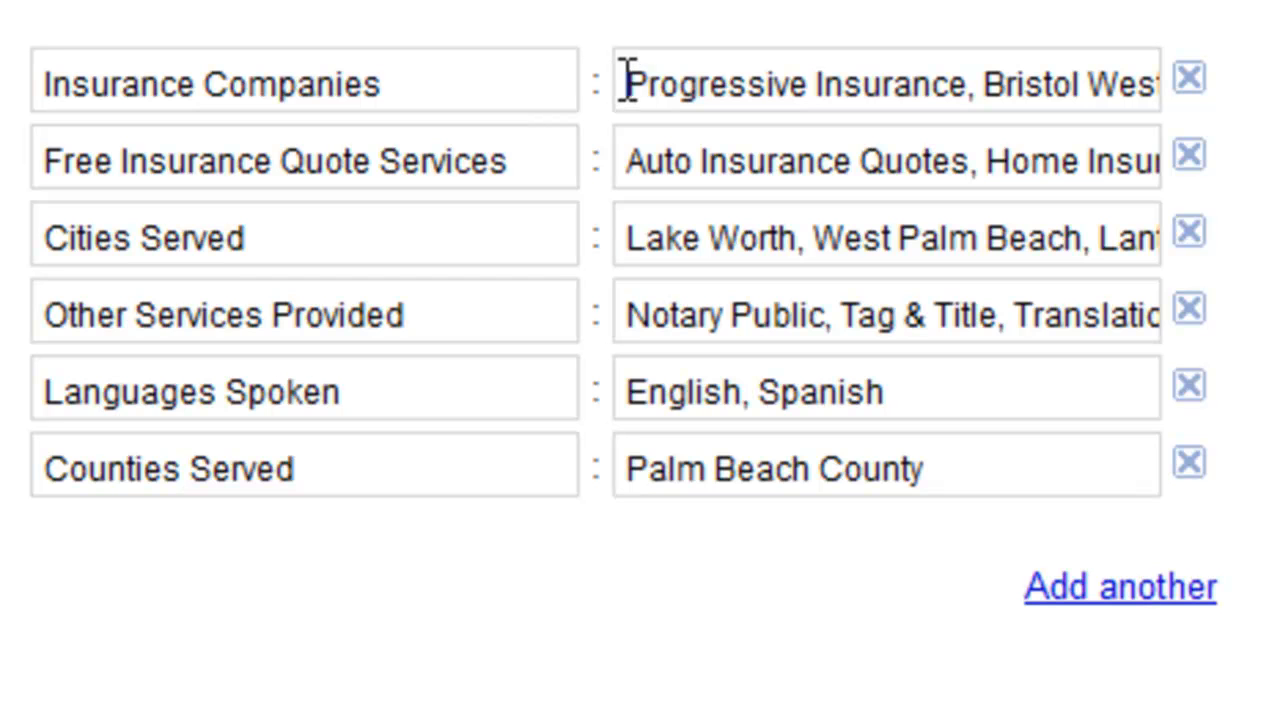
pyautogui.moveTo(625, 80); pyautogui.dragTo(6, 52)
pyautogui.moveTo(395, 84); pyautogui.dragTo(10, 86)
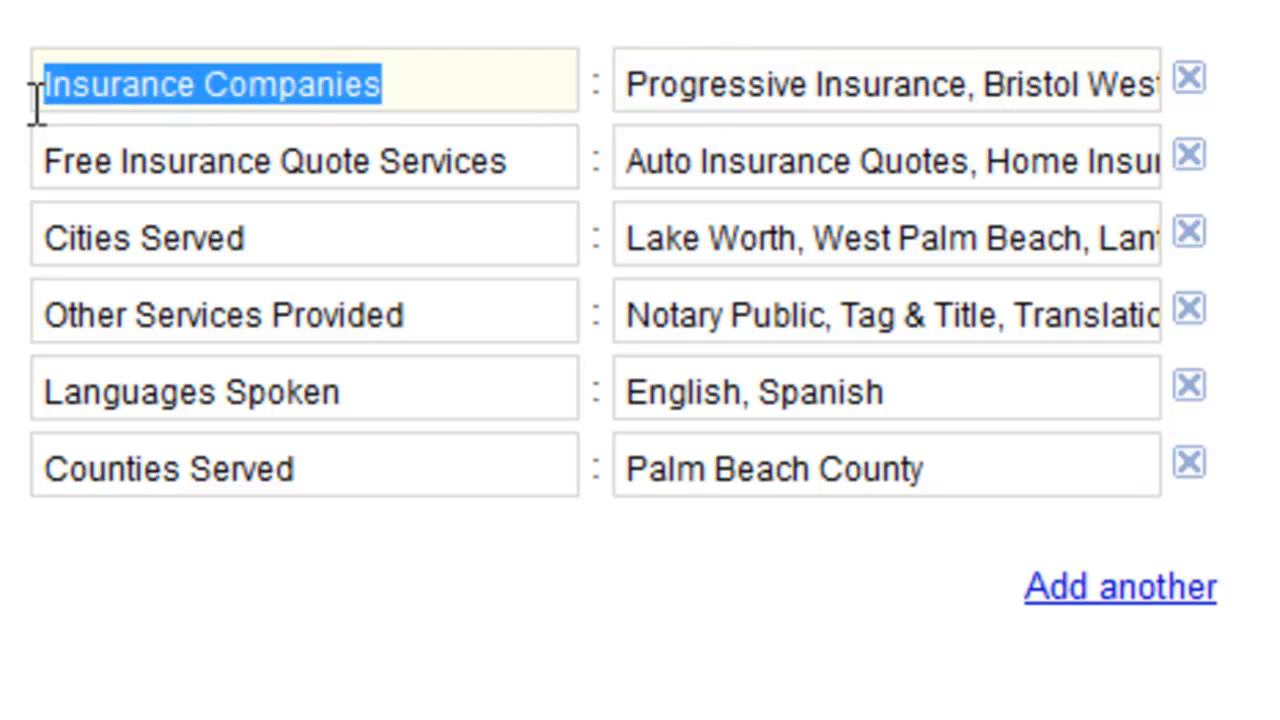
pyautogui.moveTo(420, 80); pyautogui.dragTo(36, 84)
pyautogui.moveTo(535, 158); pyautogui.dragTo(20, 158)
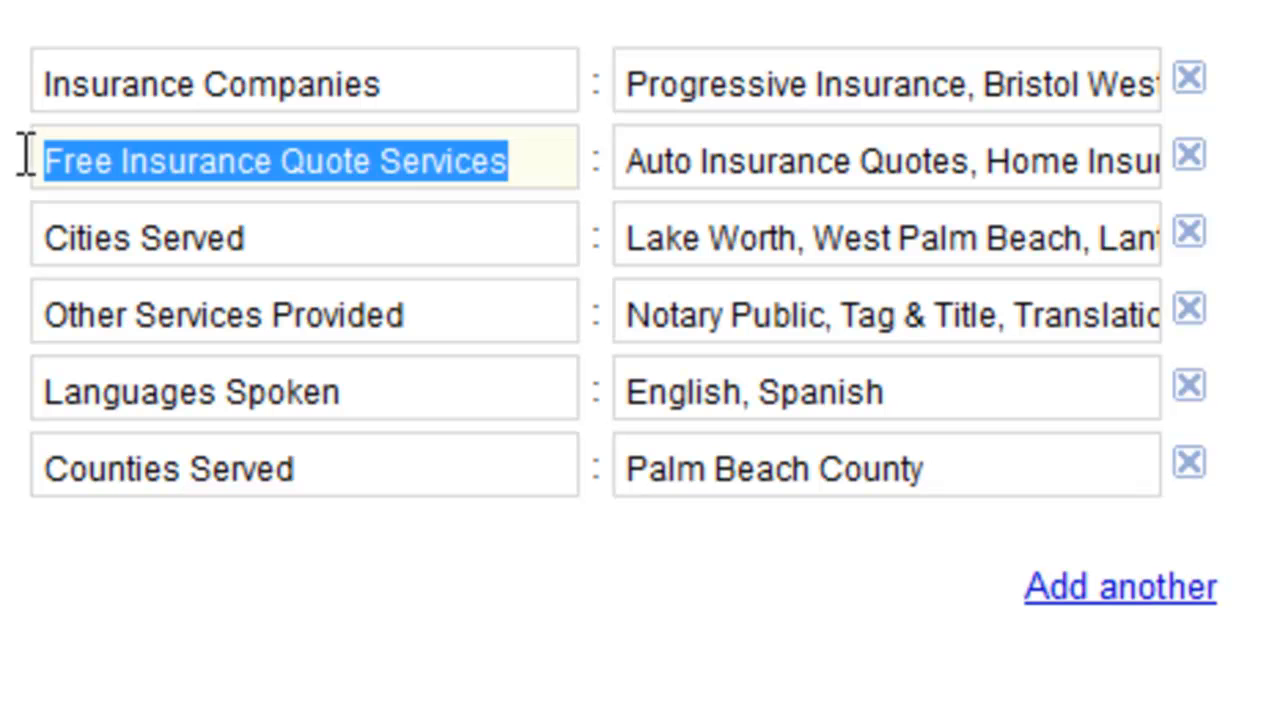
pyautogui.moveTo(635, 146); pyautogui.dragTo(1150, 190)
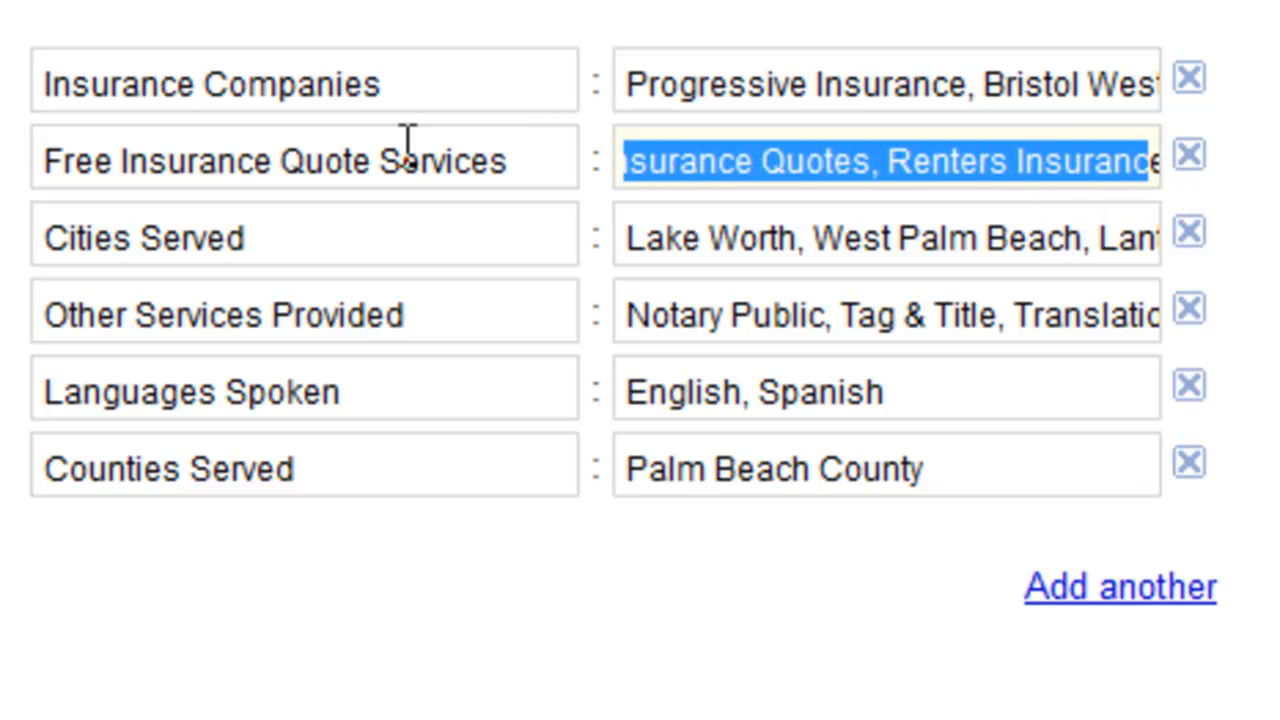
# Step: Review the label and full value of the Cities Served entry in the additional details
pyautogui.moveTo(386, 237); pyautogui.dragTo(14, 243)
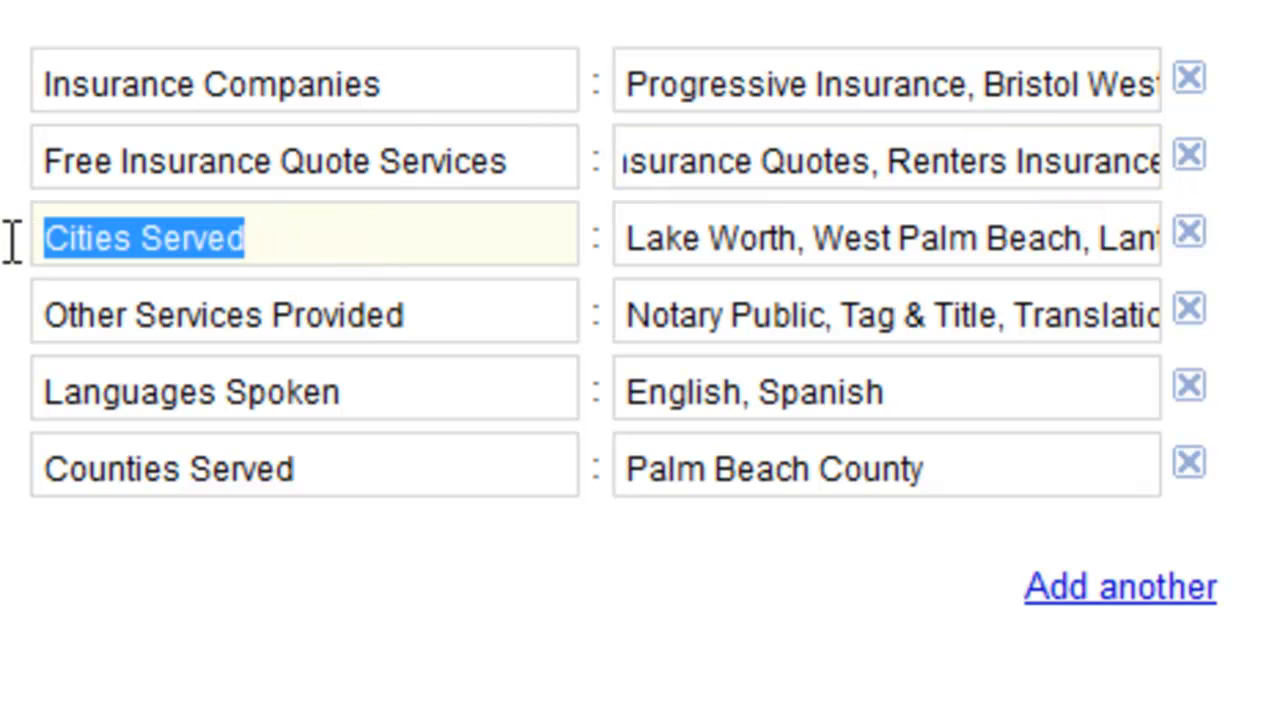
pyautogui.moveTo(632, 240); pyautogui.dragTo(1174, 258)
pyautogui.click(910, 245)
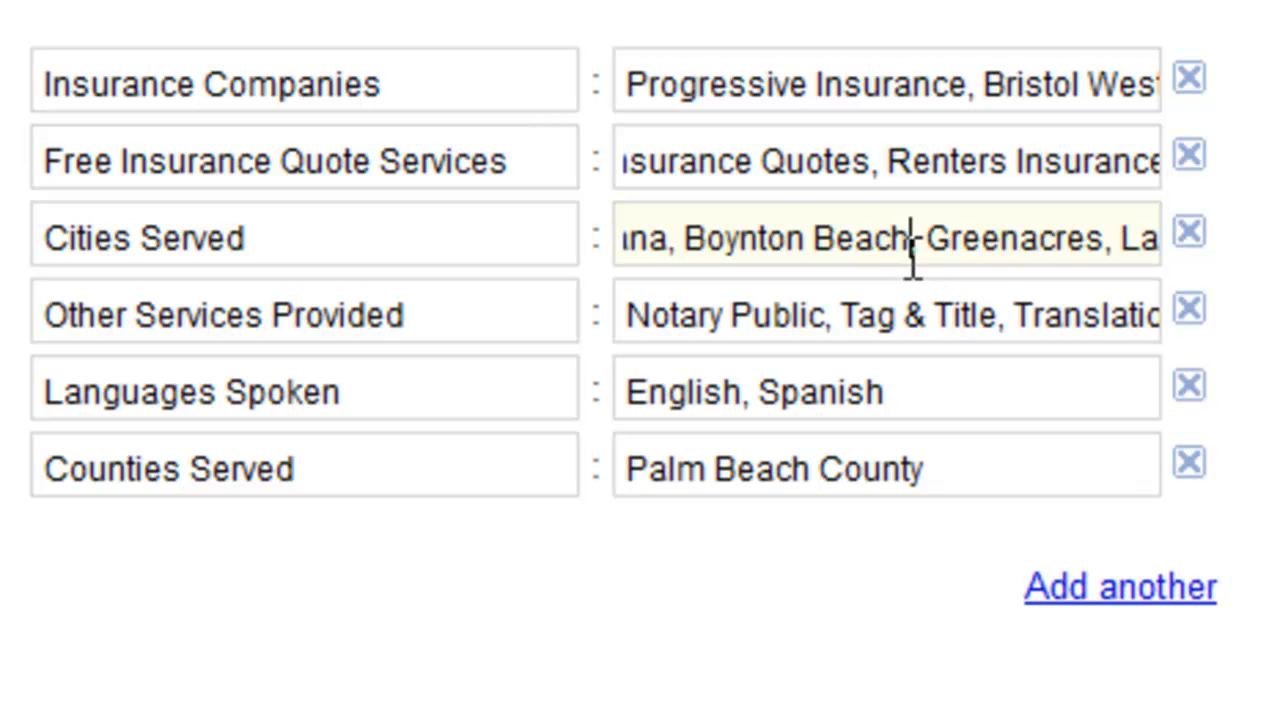
pyautogui.click(880, 168)
# Step: Examine the label and full value of the Other Services Provided entry and the Languages Spoken label
pyautogui.click(476, 310)
pyautogui.moveTo(466, 320); pyautogui.dragTo(45, 336)
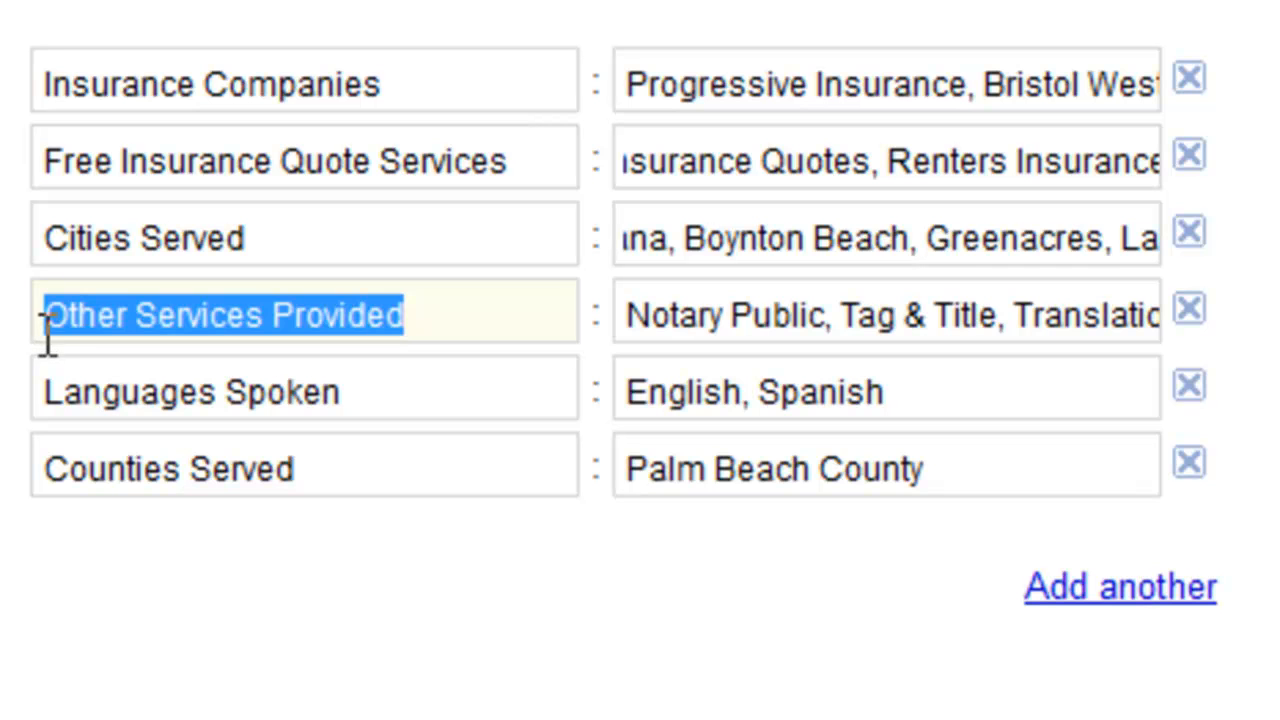
pyautogui.click(749, 320)
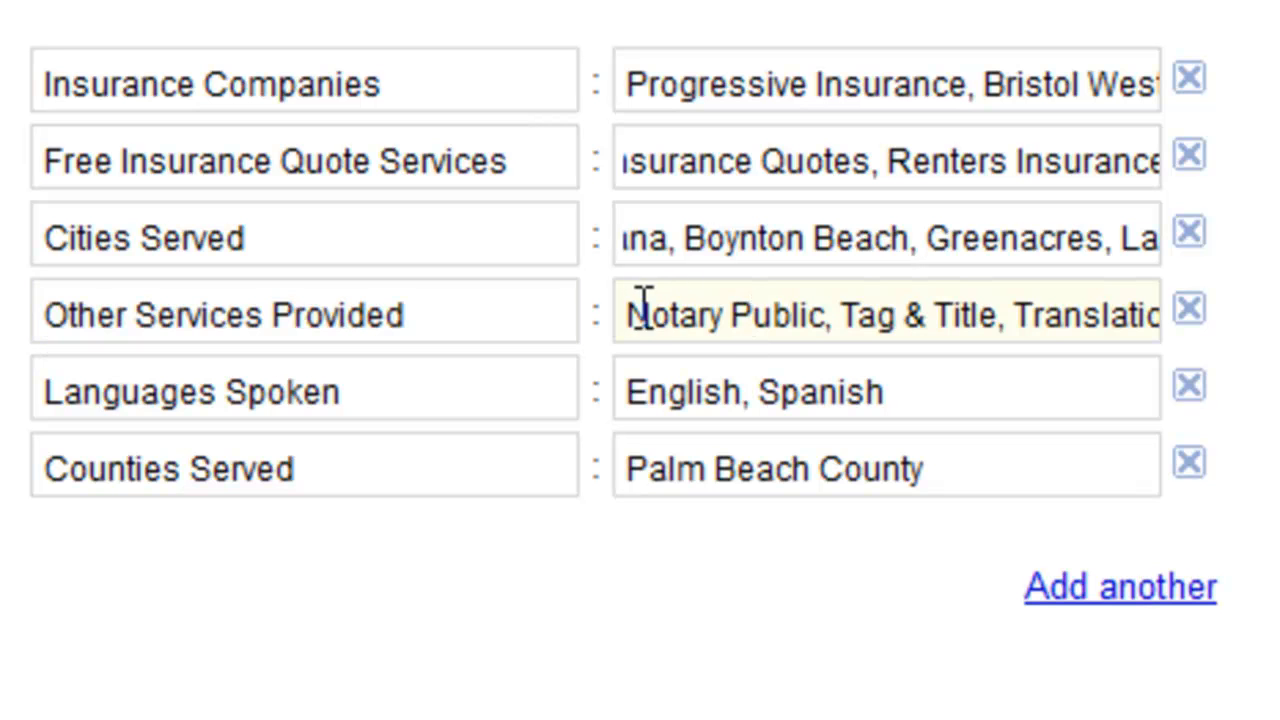
pyautogui.moveTo(628, 312); pyautogui.dragTo(671, 325)
pyautogui.moveTo(866, 330); pyautogui.dragTo(1178, 305)
pyautogui.click(471, 394)
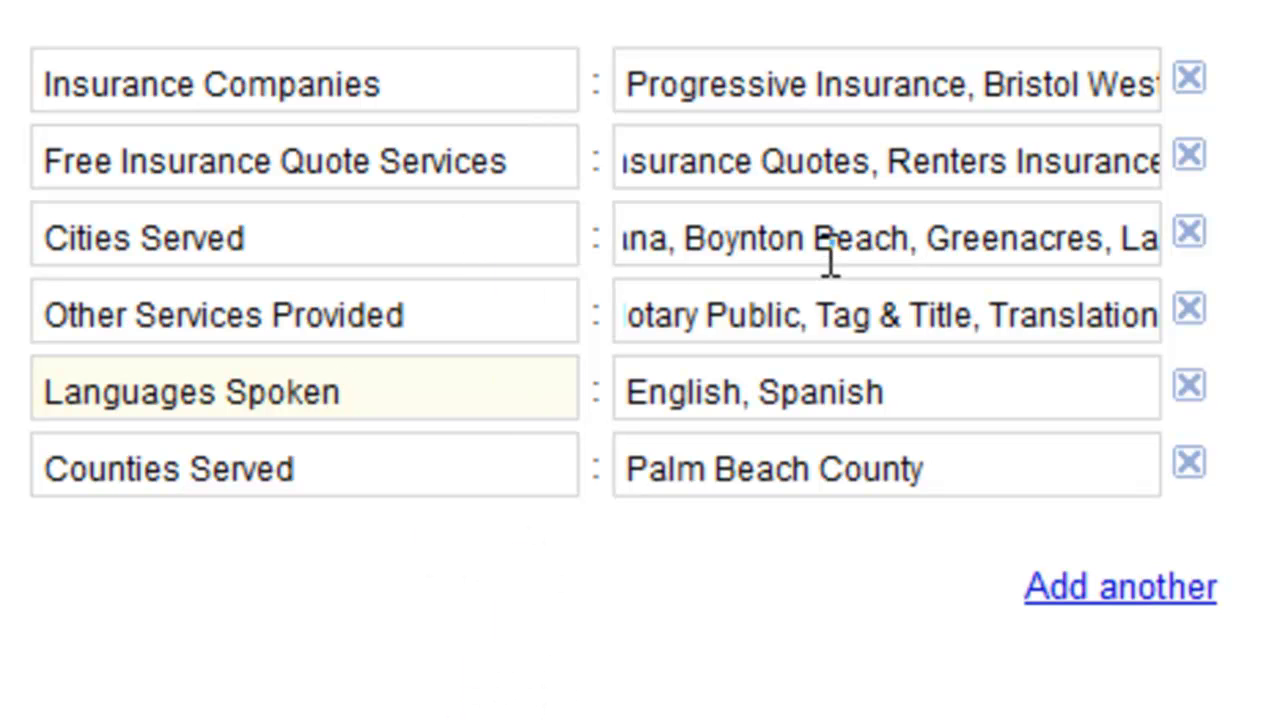
# Step: Recheck the Cities Served and Other Services Provided values, then look over the other entries' labels through Counties Served
pyautogui.moveTo(814, 242); pyautogui.dragTo(172, 208)
pyautogui.tripleClick(784, 316)
pyautogui.moveTo(774, 325); pyautogui.dragTo(605, 330)
pyautogui.click(751, 329)
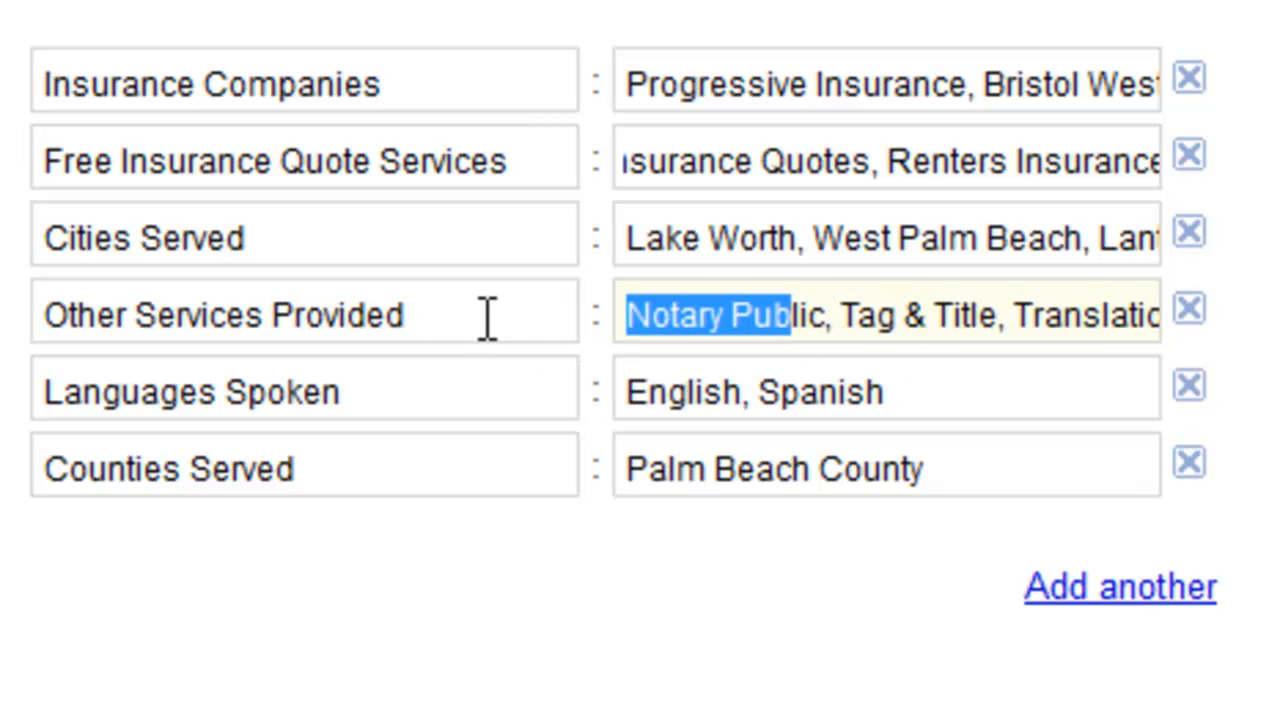
pyautogui.click(466, 243)
pyautogui.click(538, 160)
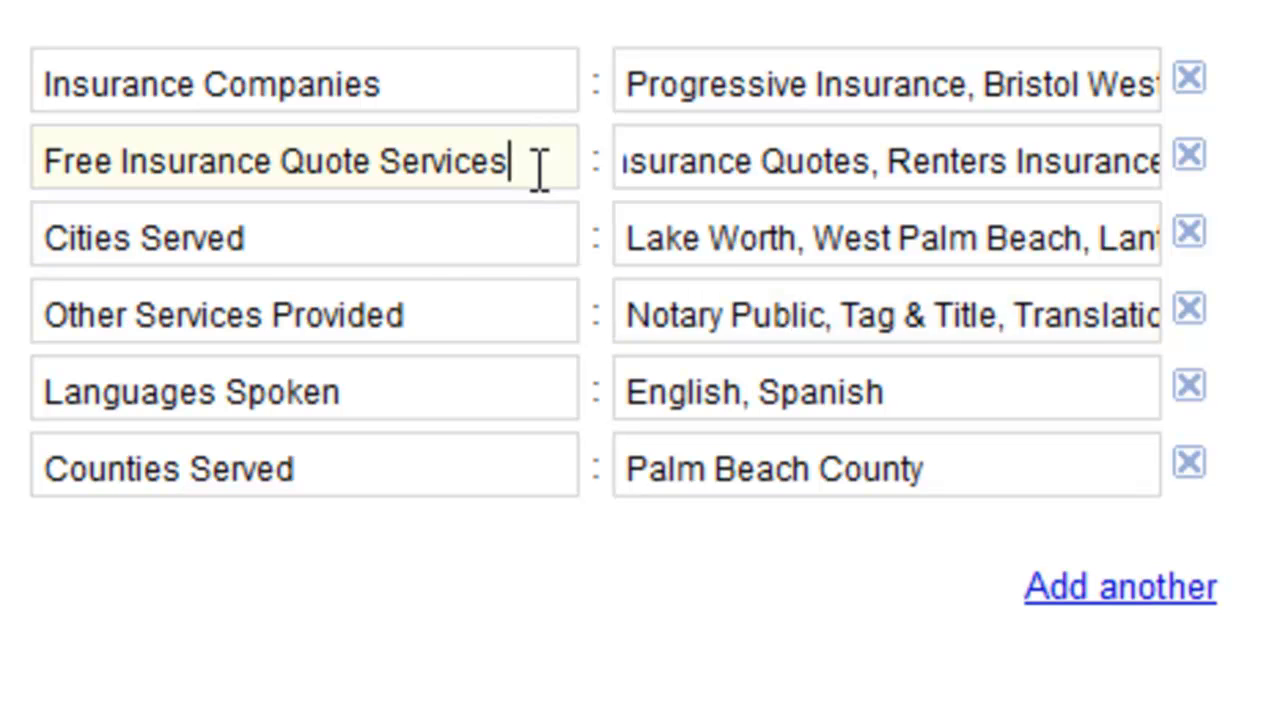
pyautogui.click(533, 86)
pyautogui.click(468, 465)
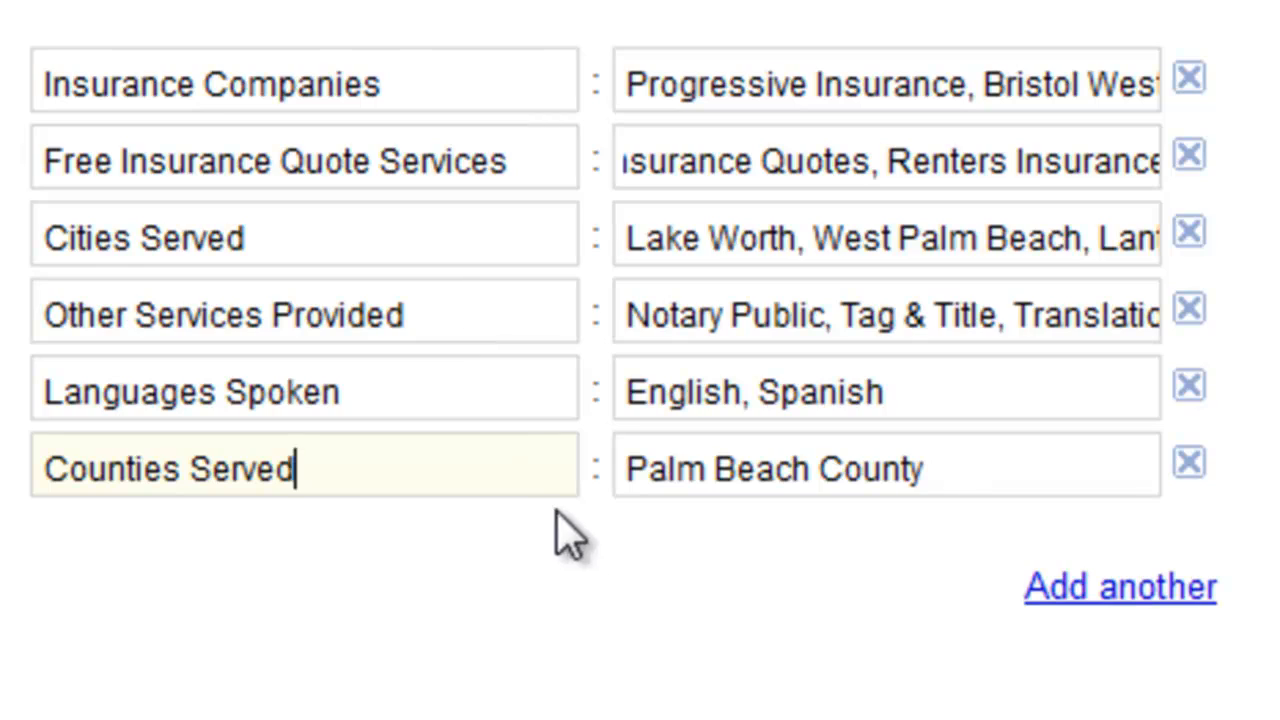
# Step: Look over the video and Additional Details sections down to the end of the listing form
pyautogui.scroll(3, 634, 654)
pyautogui.scroll(6, 637, 655)
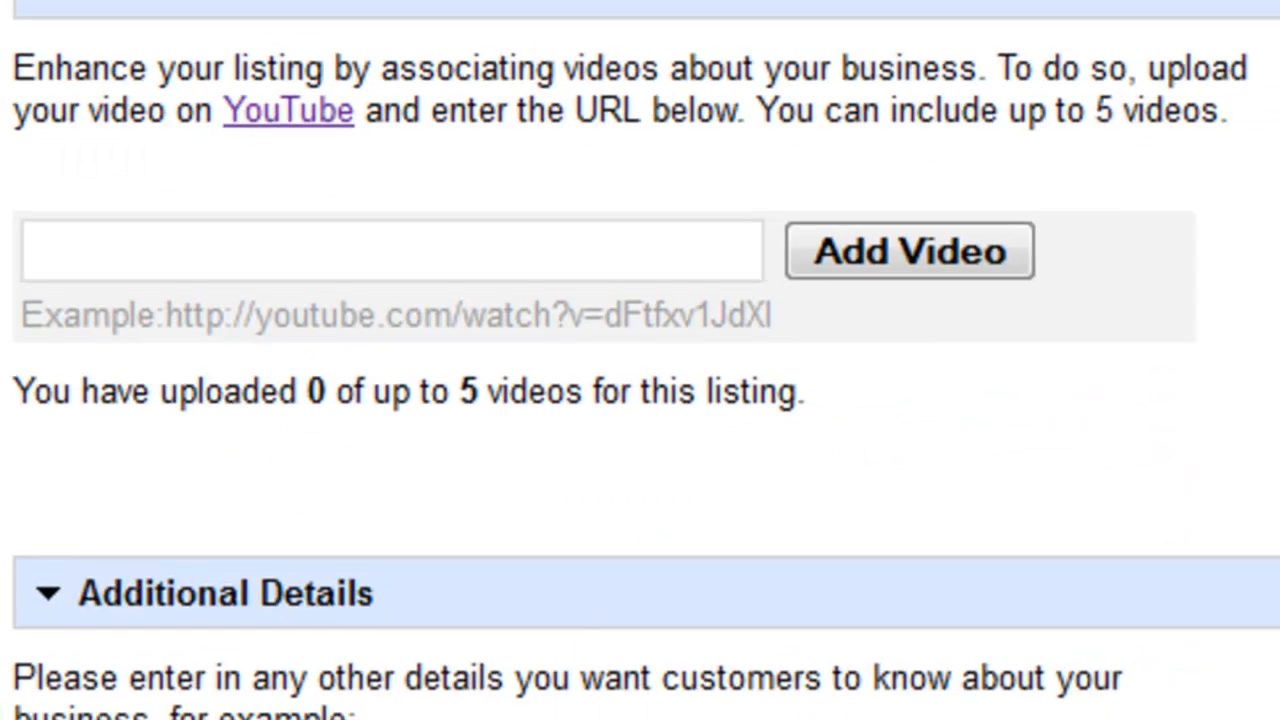
pyautogui.scroll(-5, 400, 706)
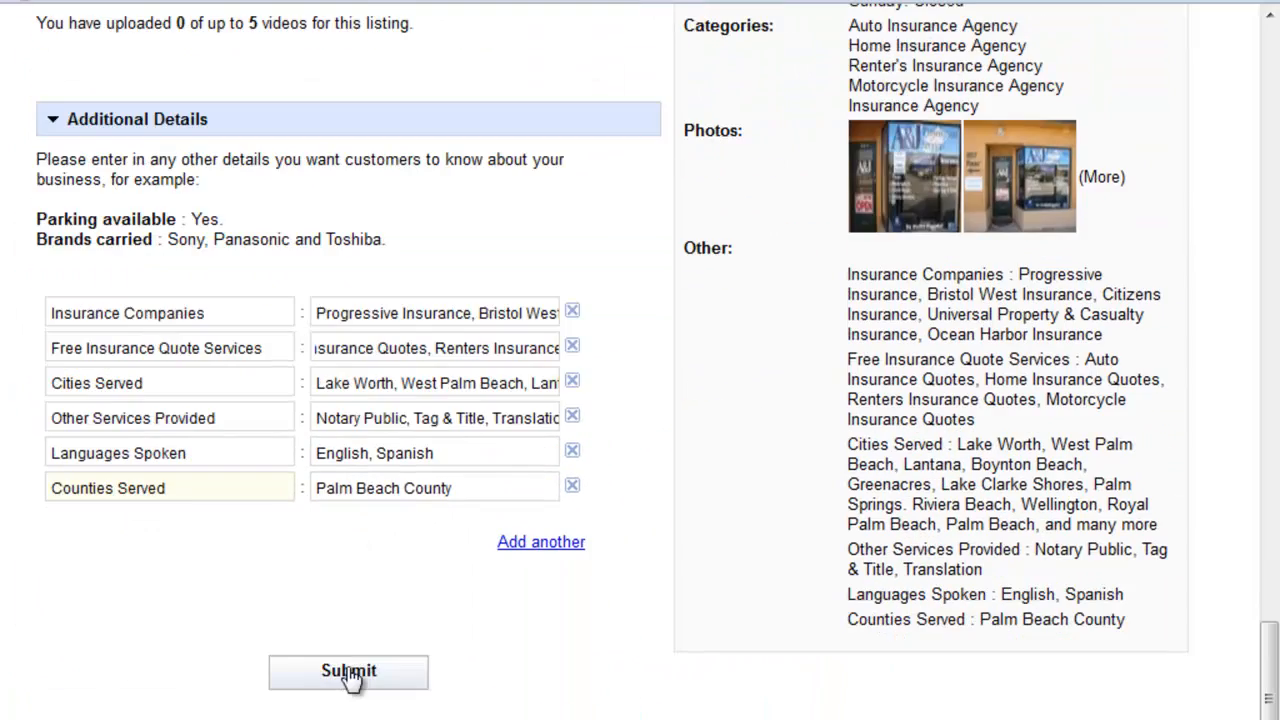